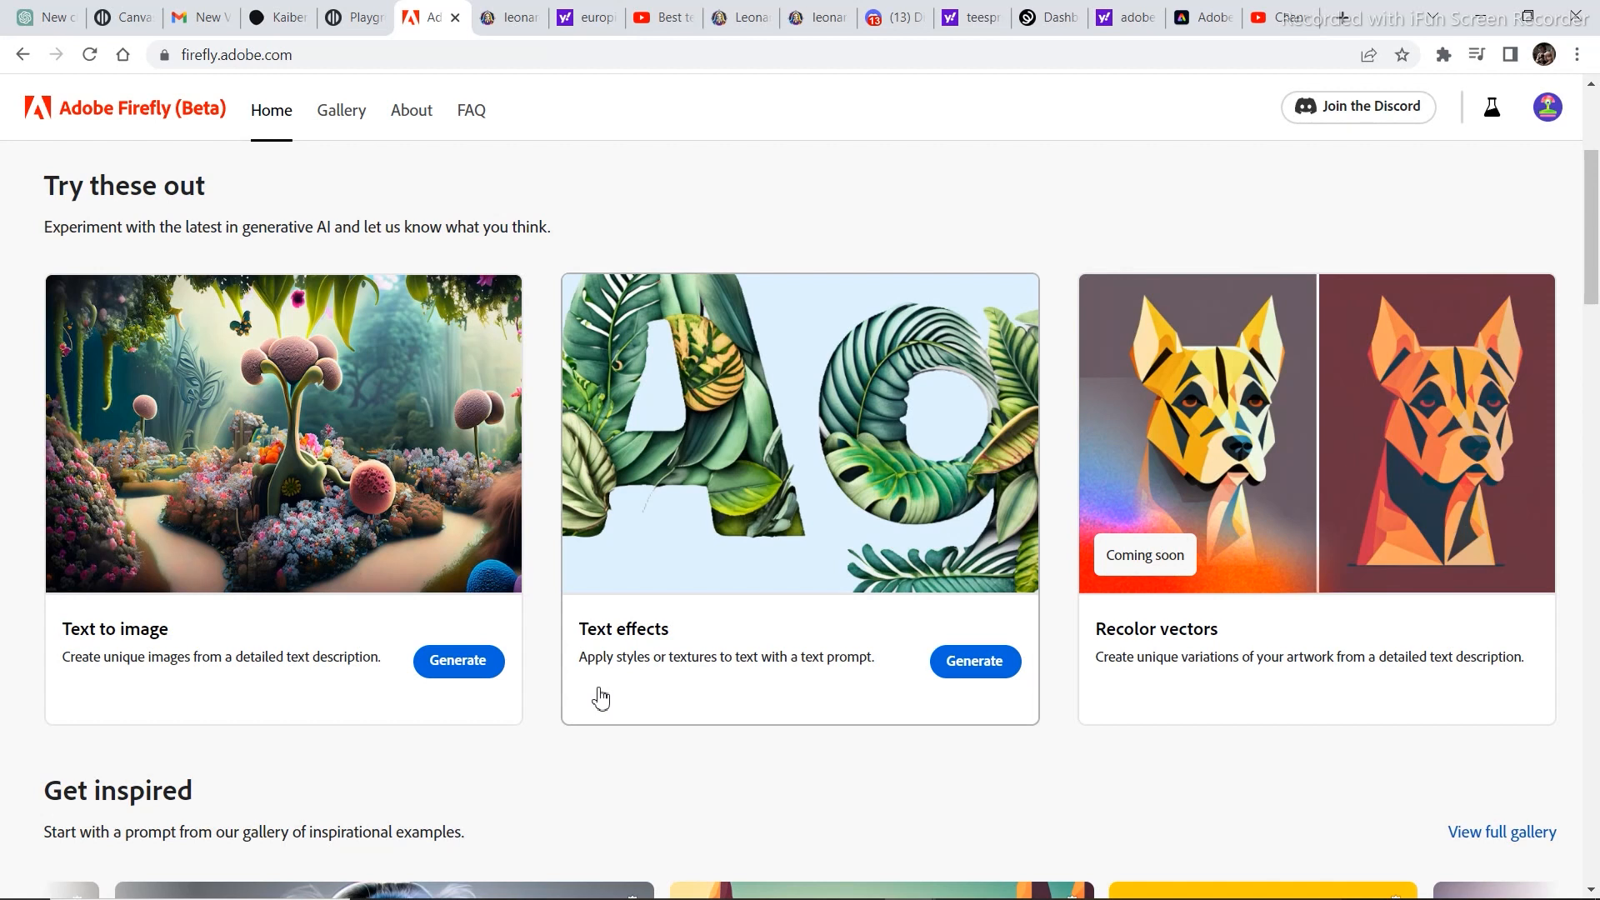
# Open the Text effects generator and try the red fur prompt from its example gallery.
pyautogui.click(960, 669)
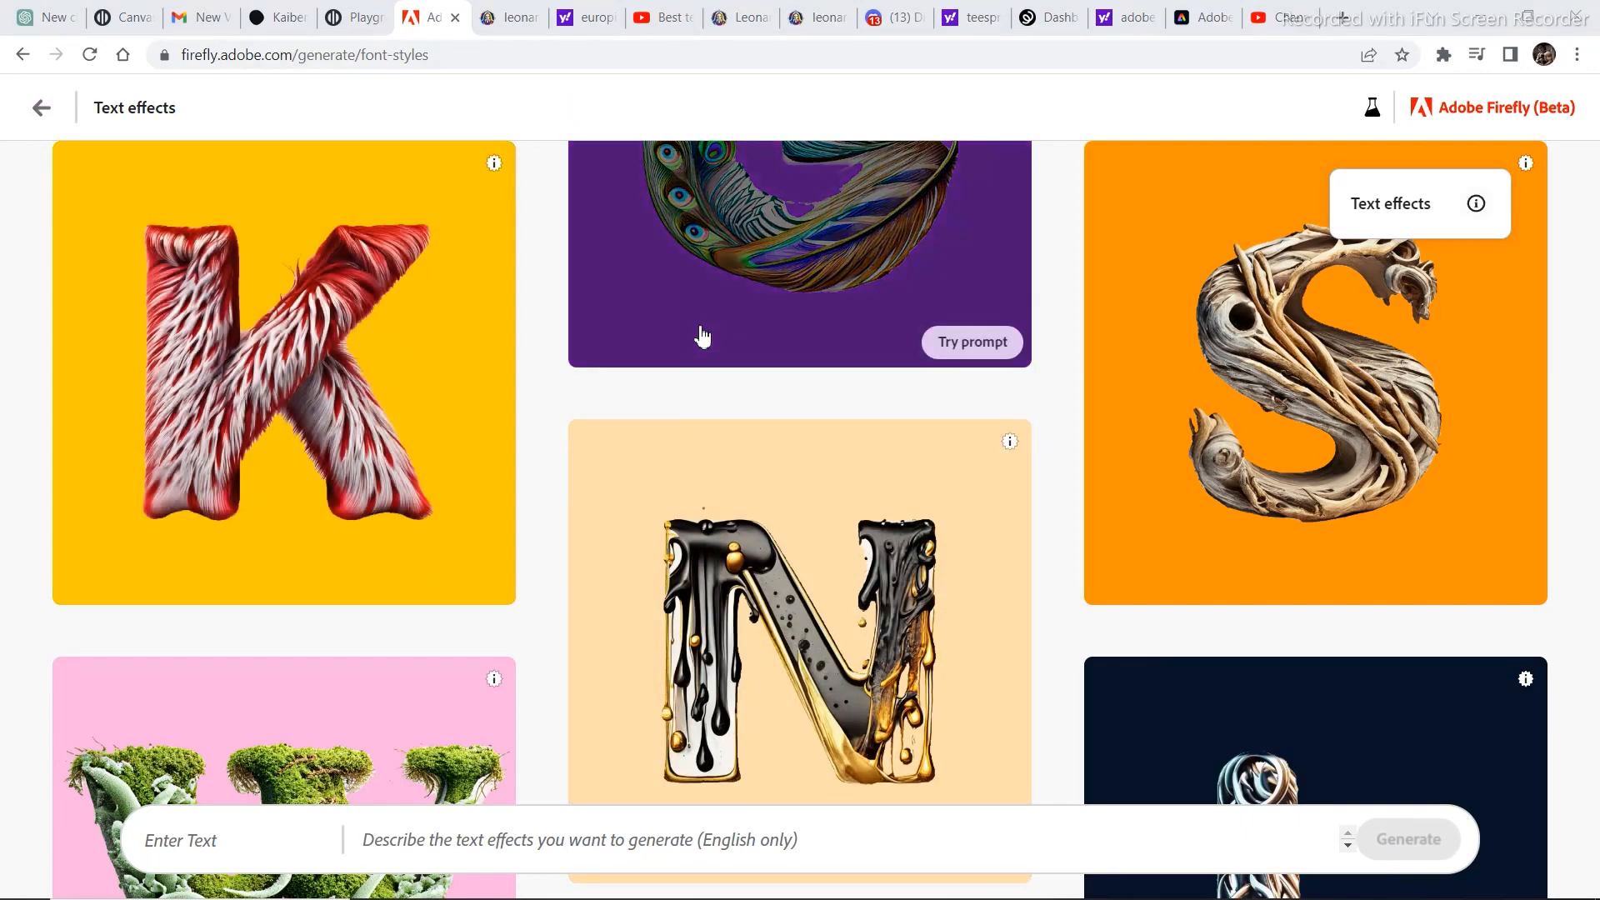
pyautogui.scroll(-5, 700, 332)
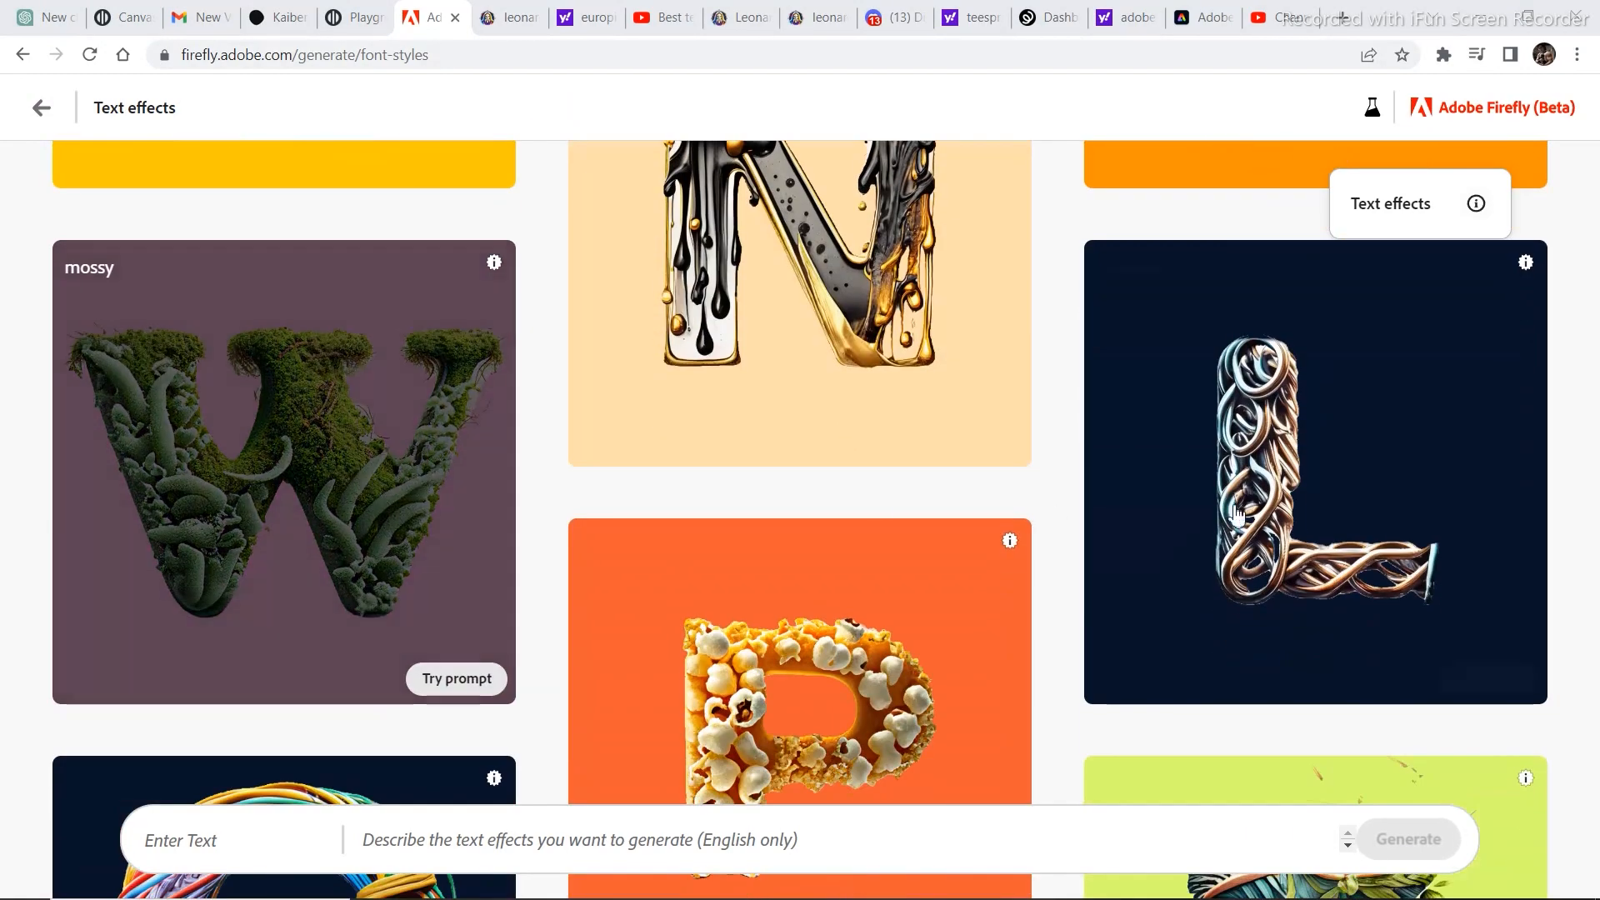
pyautogui.scroll(-4, 402, 491)
pyautogui.scroll(-2, 678, 511)
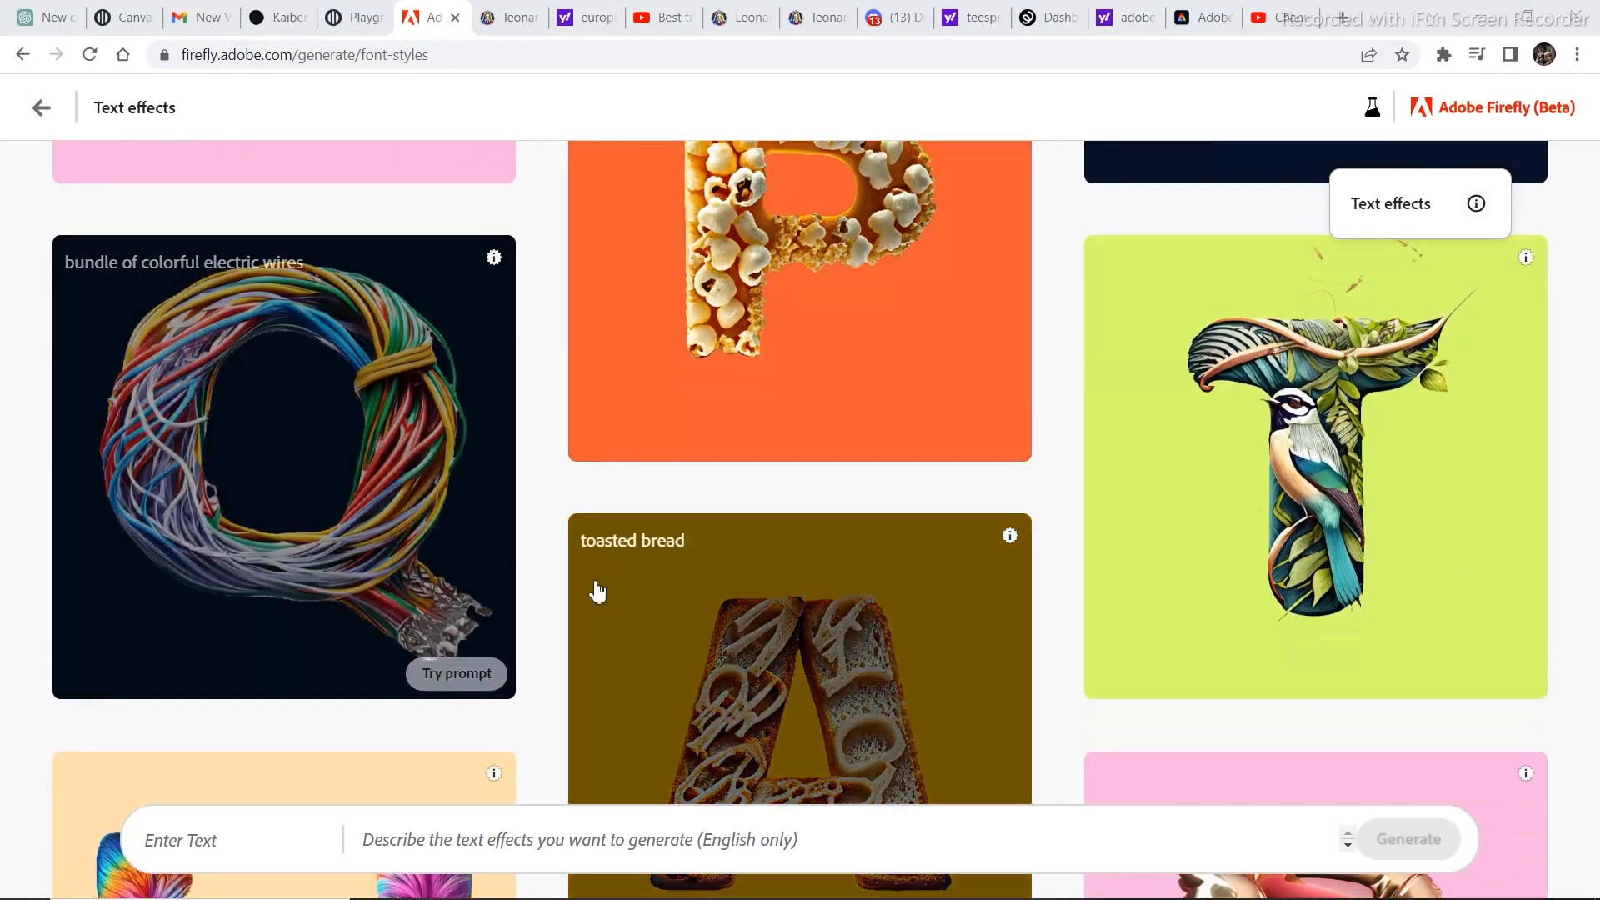
pyautogui.scroll(-4, 732, 557)
pyautogui.scroll(5, 735, 557)
pyautogui.scroll(10, 736, 556)
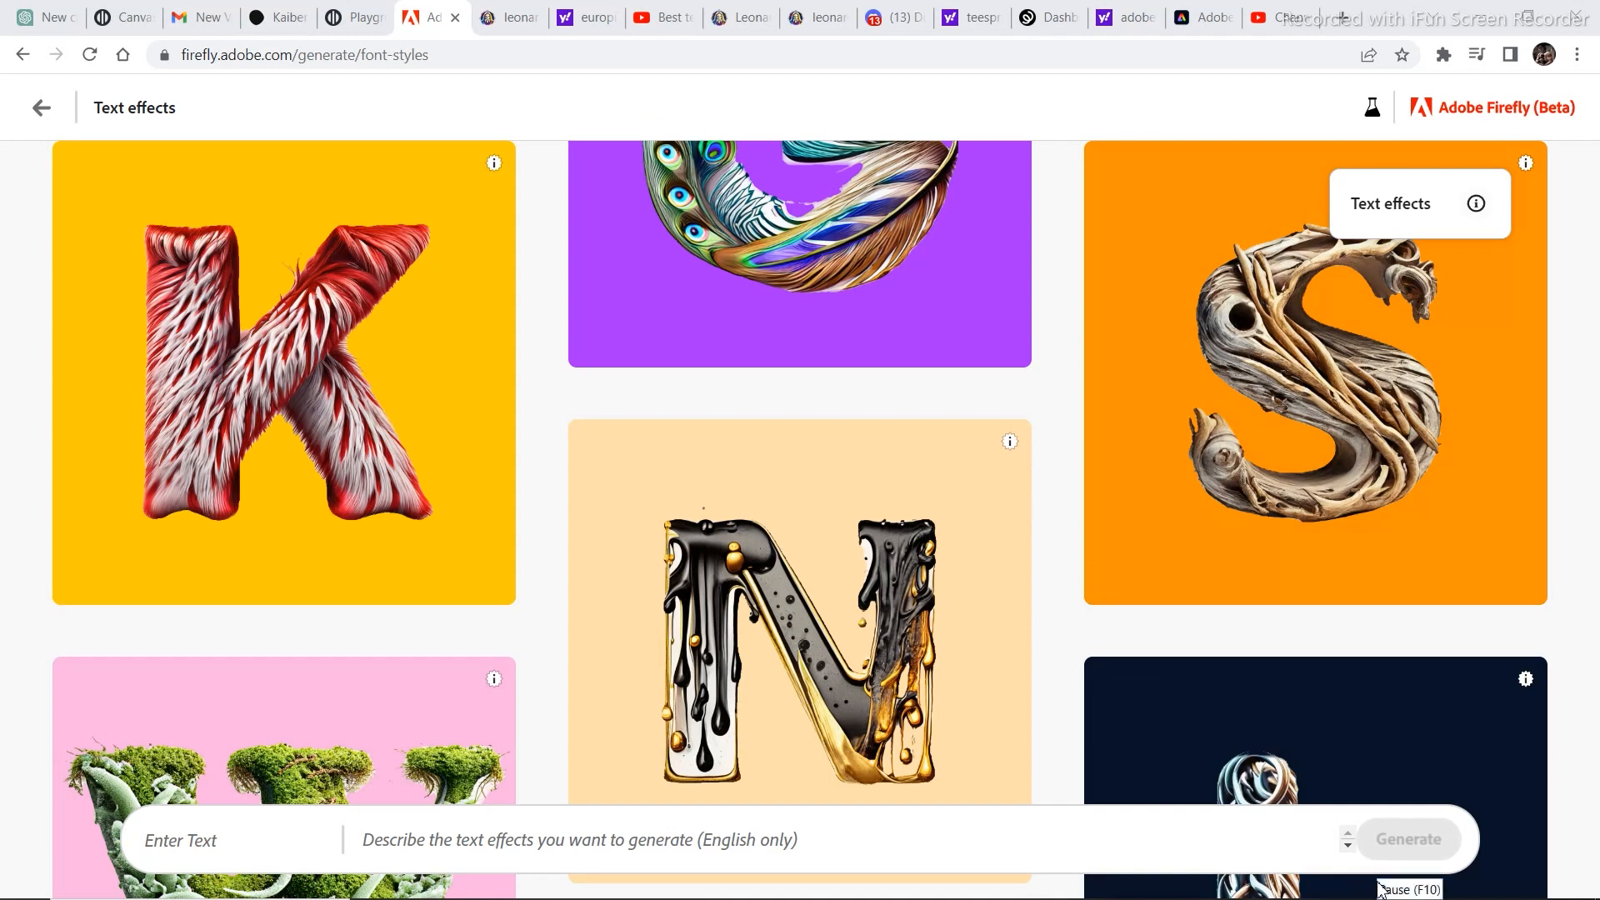
pyautogui.moveTo(386, 357)
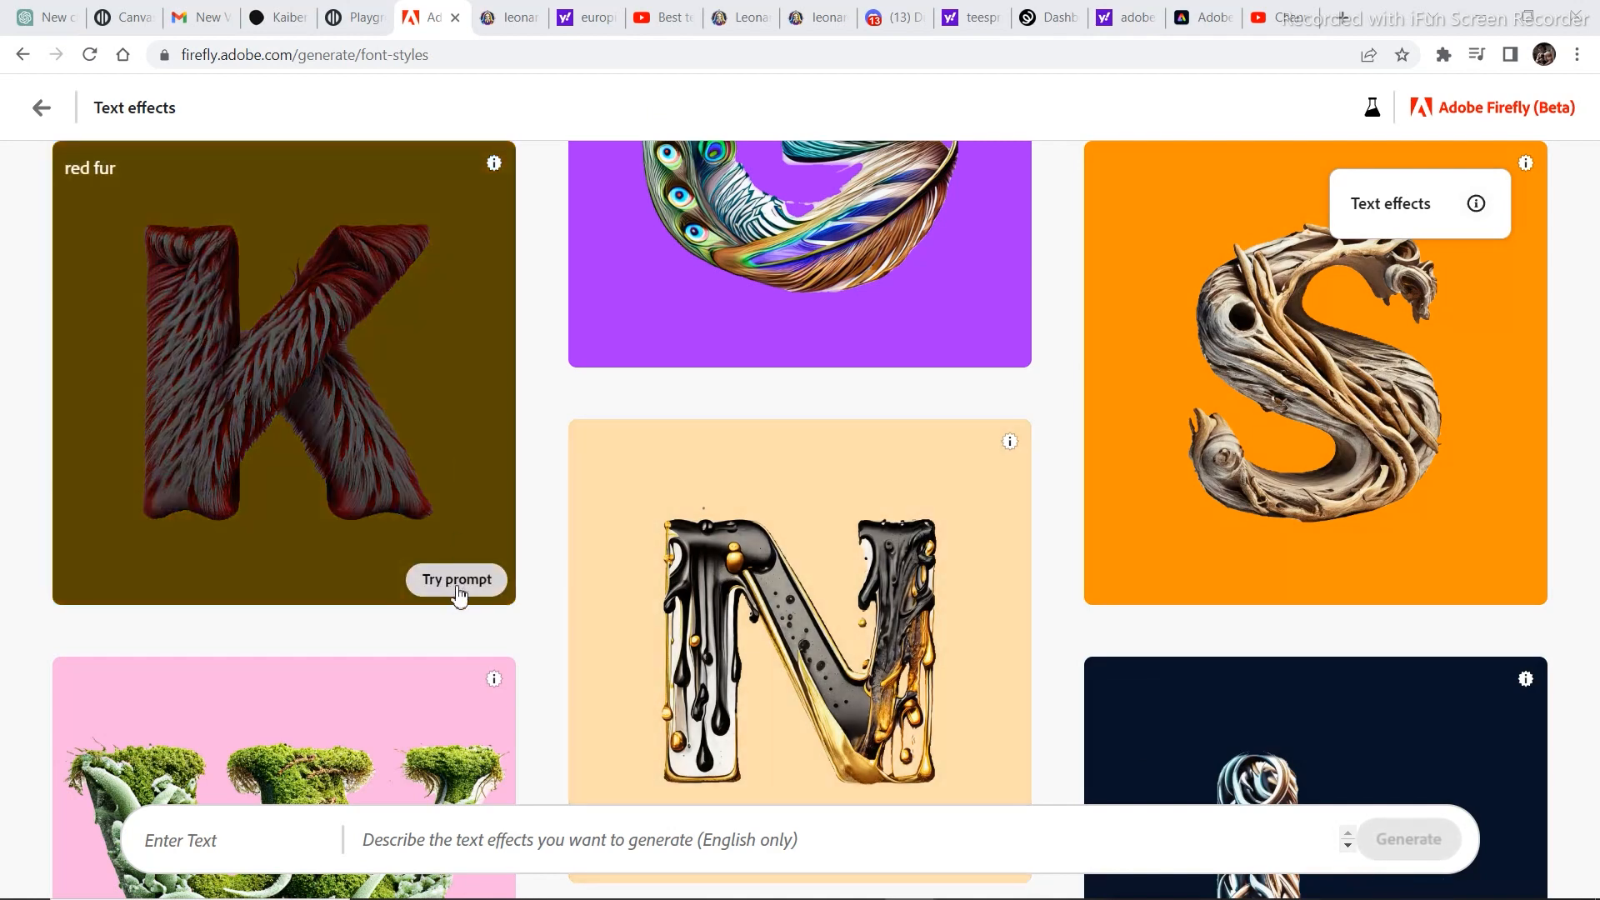
pyautogui.click(465, 588)
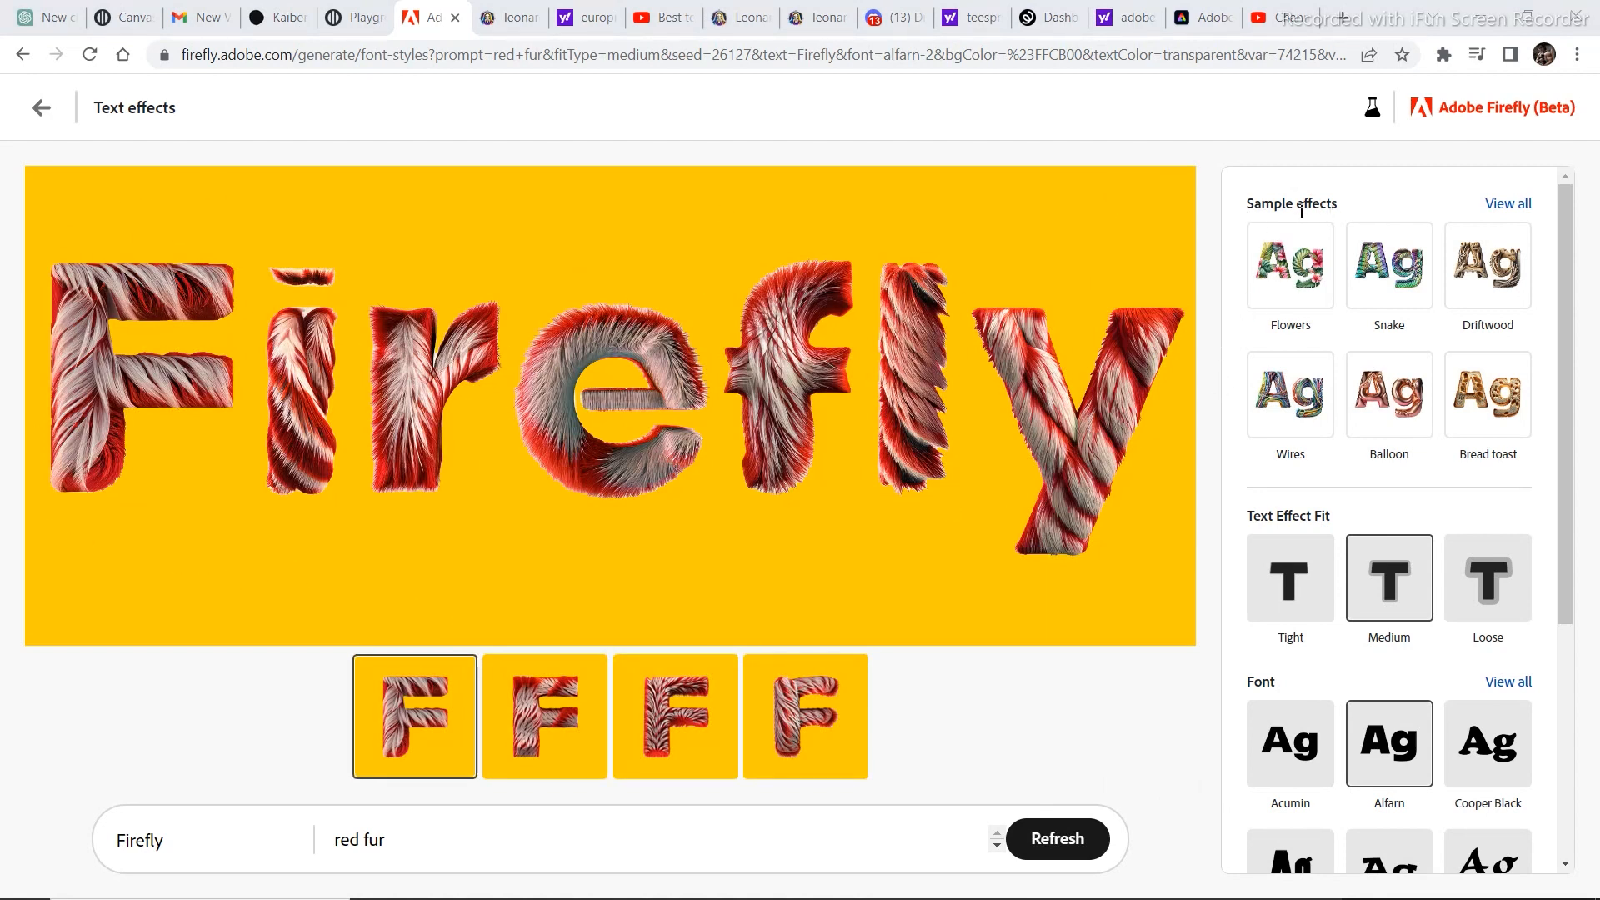
# Apply the Snake sample effect from the full list of Nature effects to the Firefly text.
pyautogui.scroll(-2, 1314, 382)
pyautogui.scroll(2, 1378, 337)
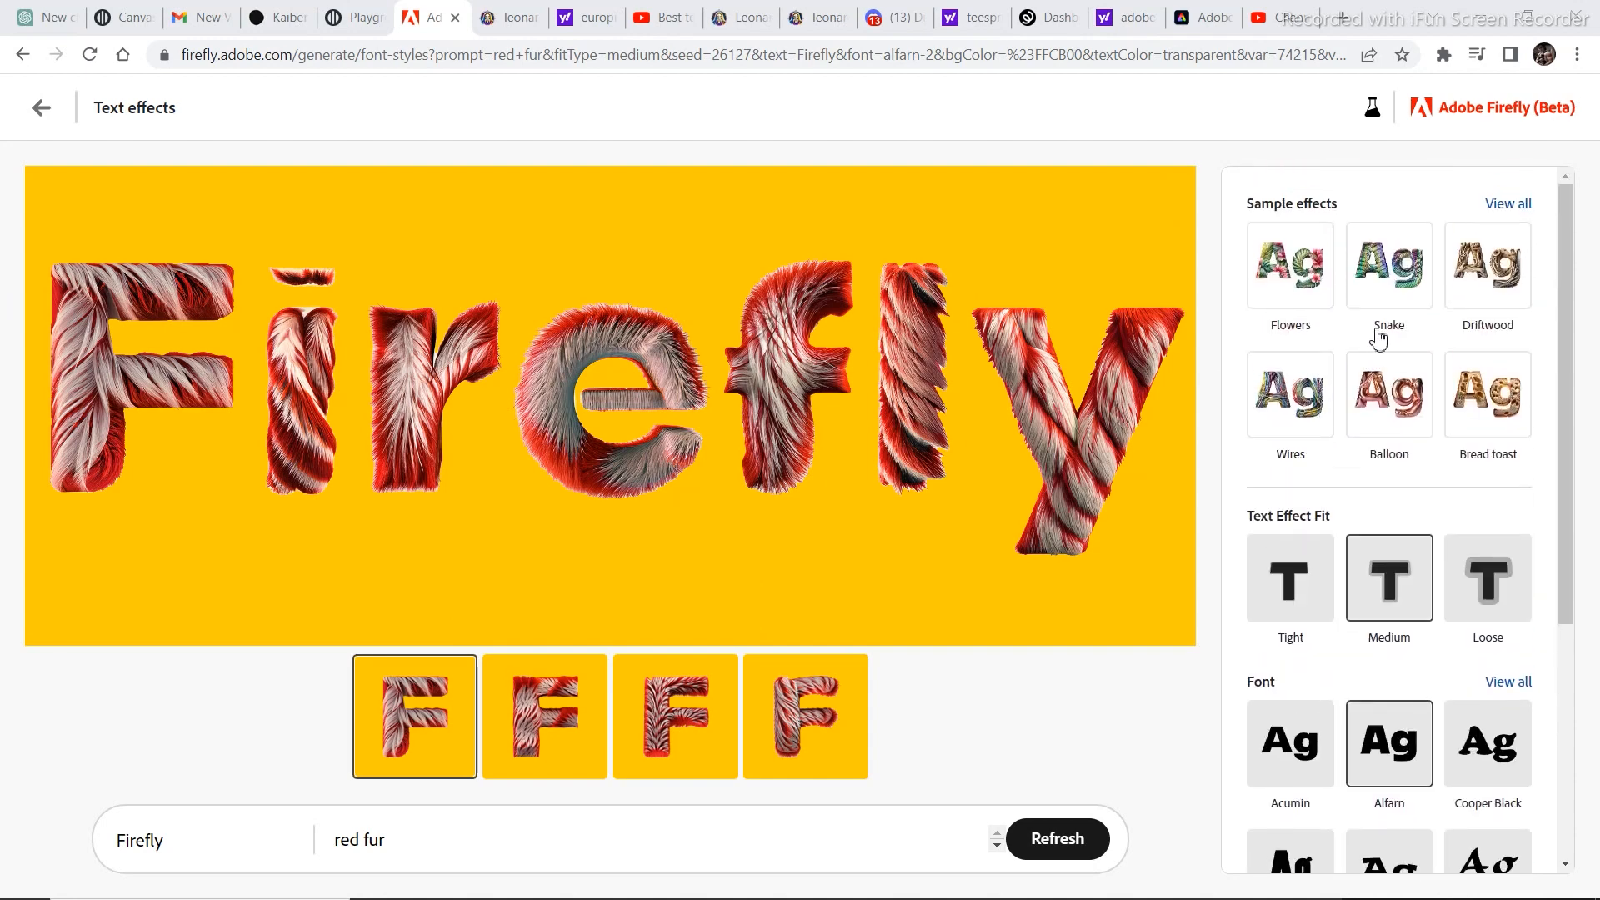
pyautogui.click(1509, 209)
pyautogui.scroll(-7, 1384, 321)
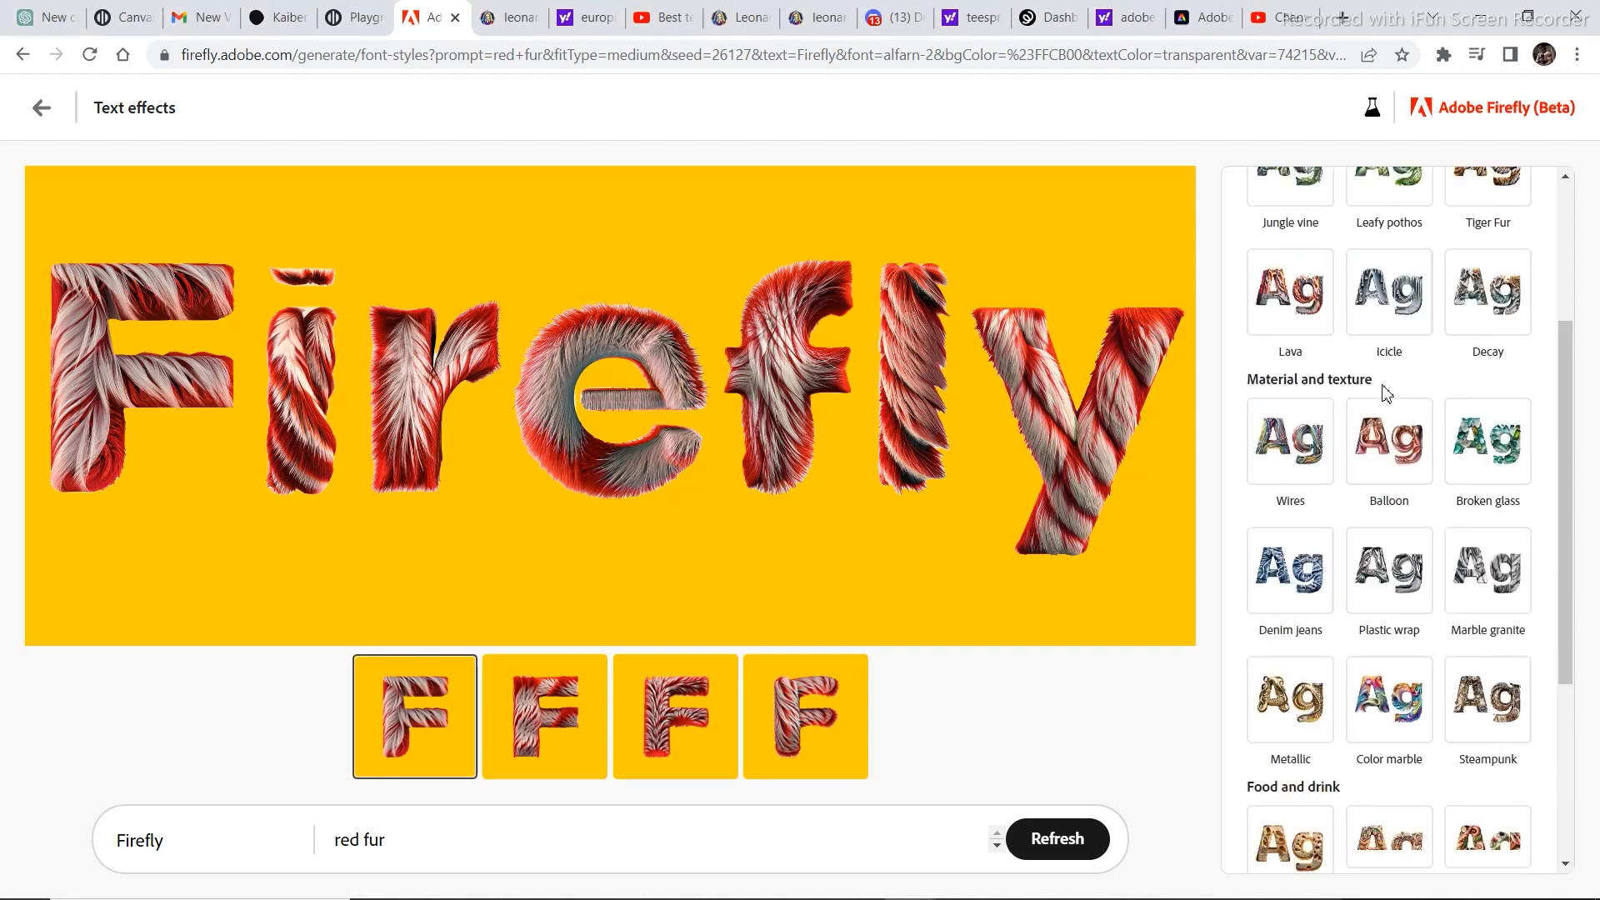
pyautogui.scroll(7, 1384, 396)
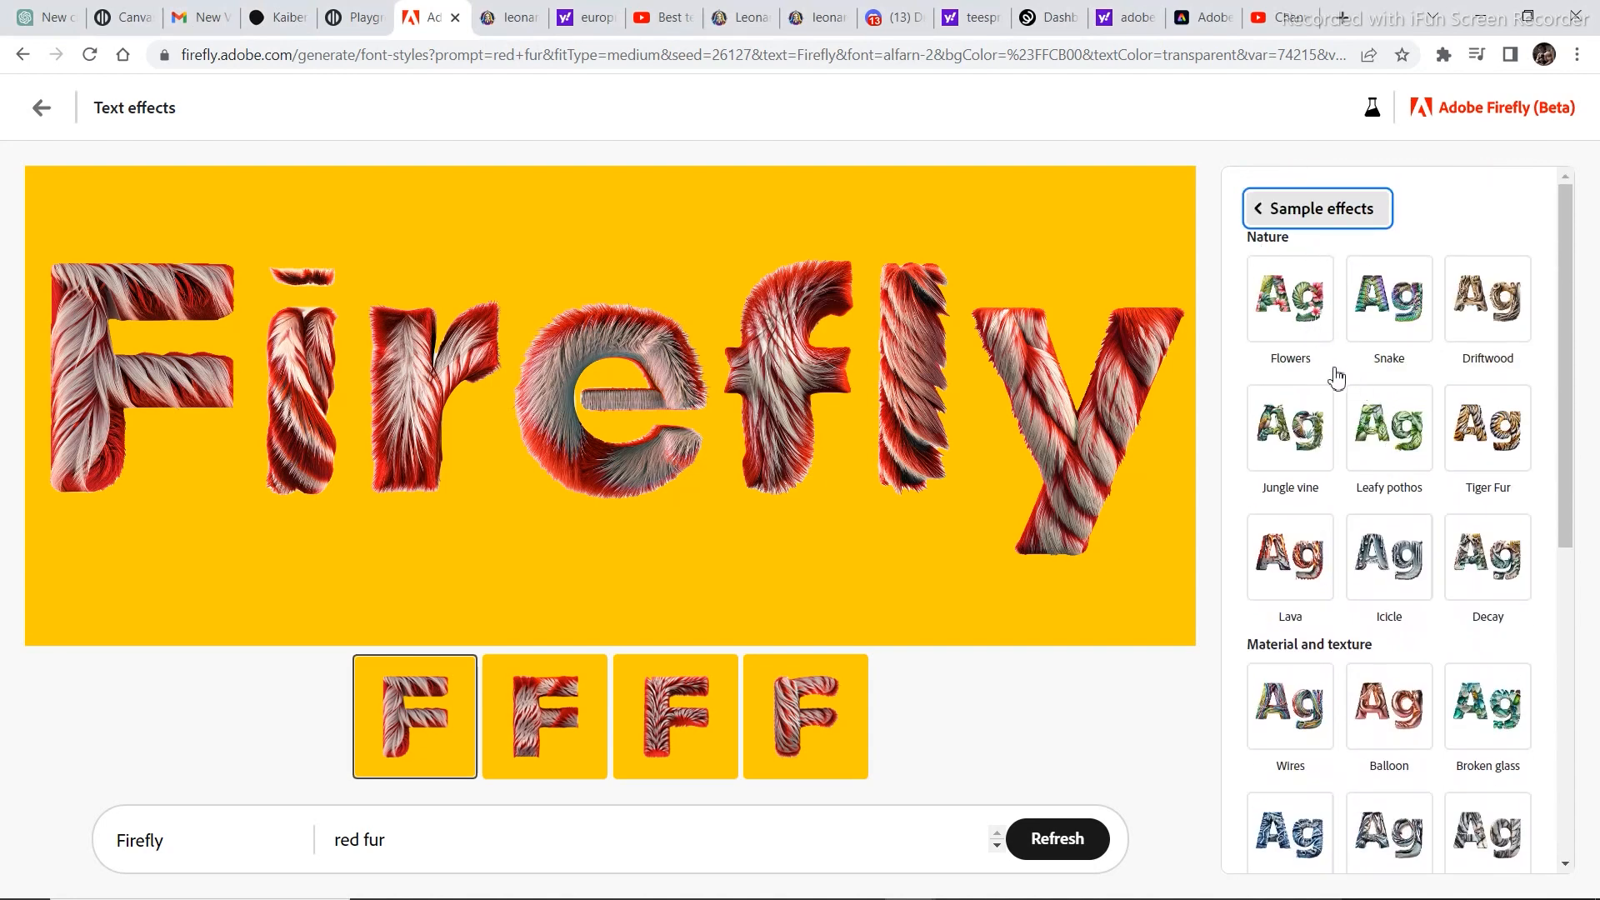
pyautogui.click(1406, 331)
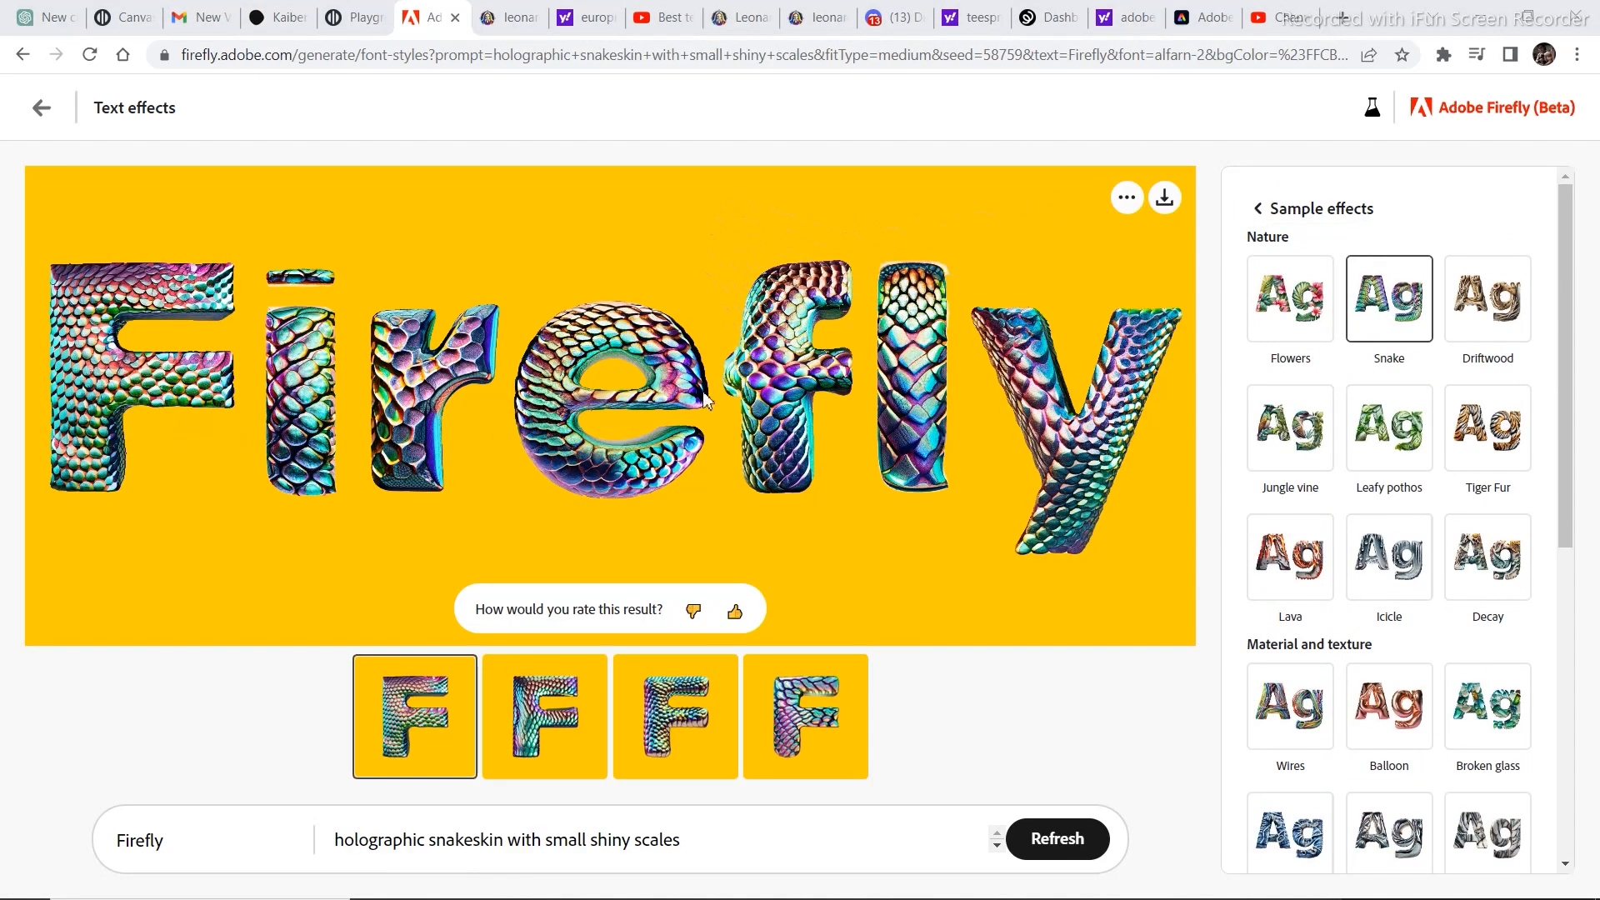
# Change the lettering to the Tiger Fur sample effect and return to the main settings.
pyautogui.scroll(-1, 1292, 408)
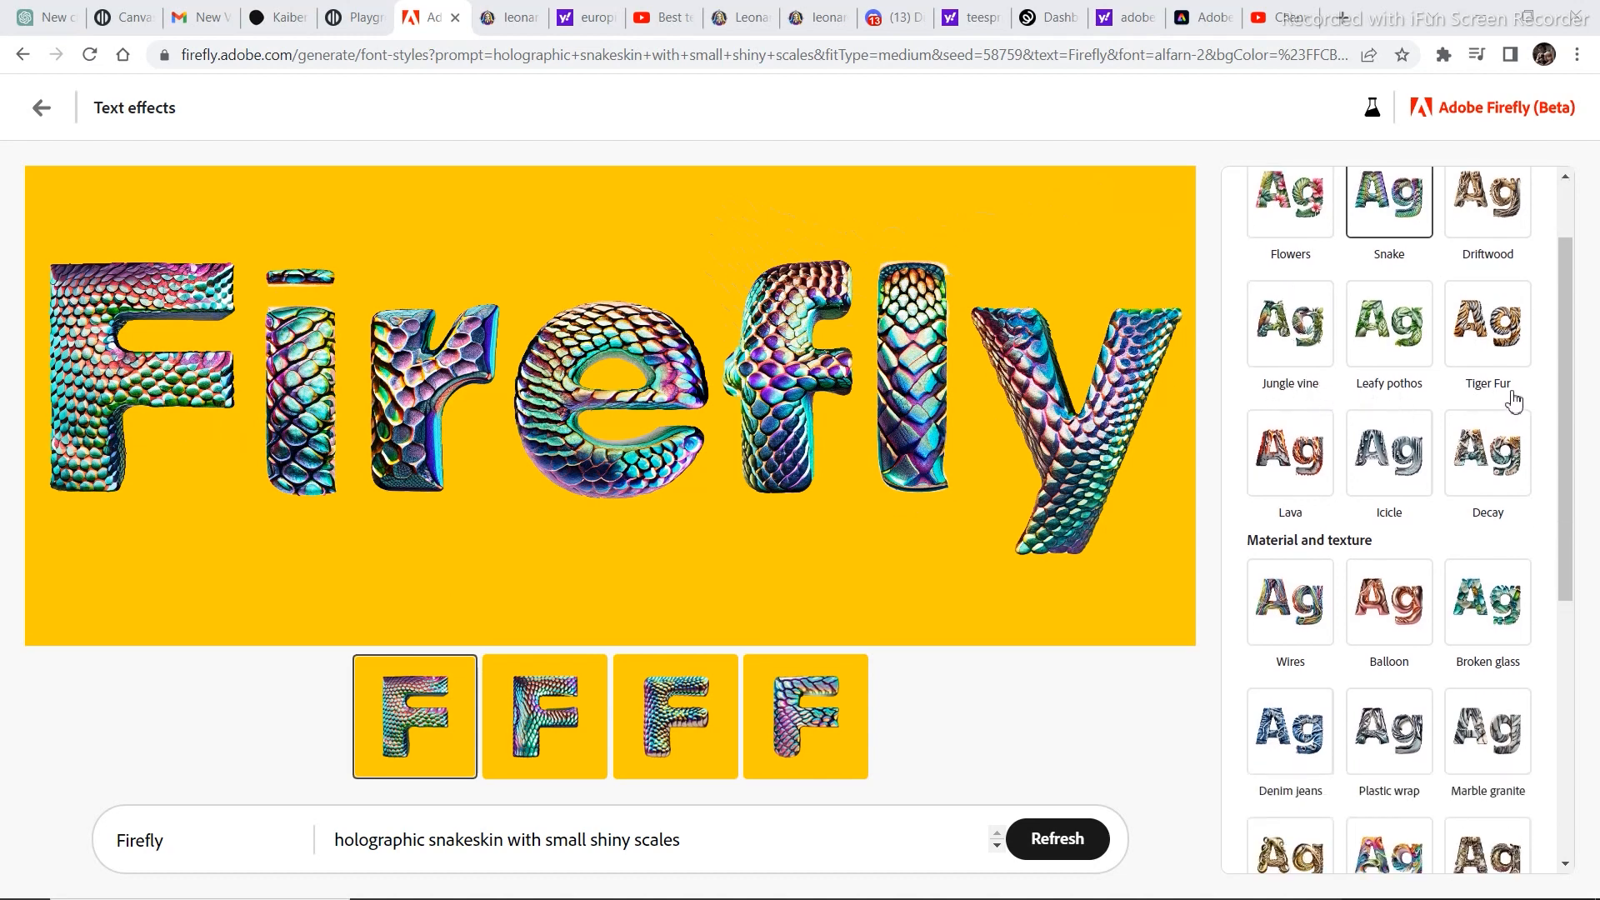
pyautogui.click(1494, 344)
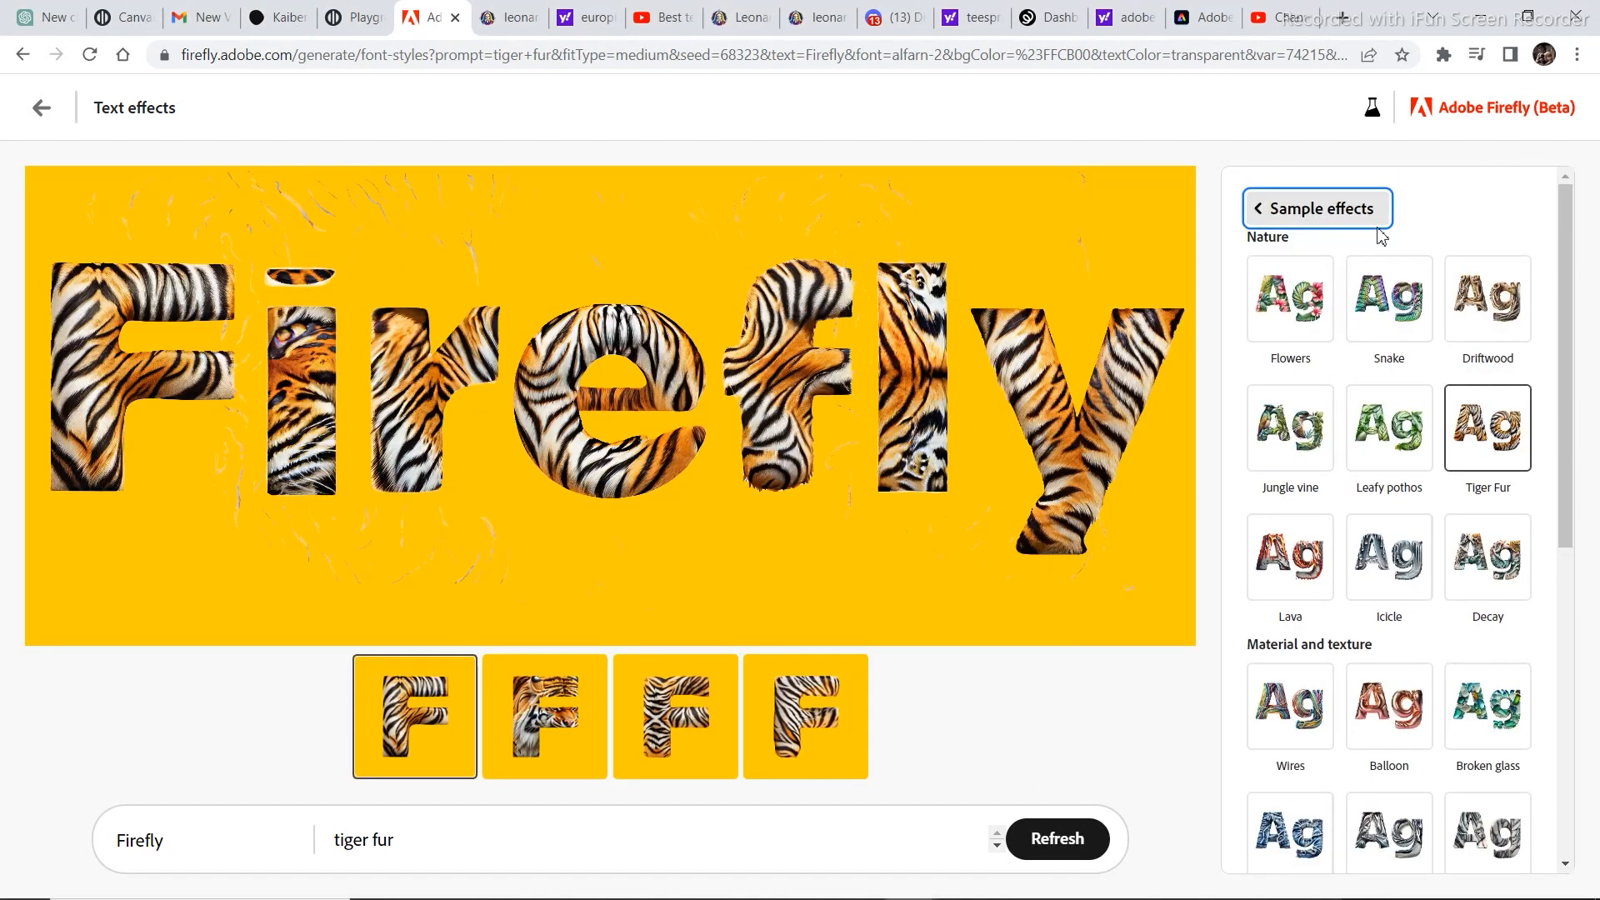
pyautogui.click(1280, 208)
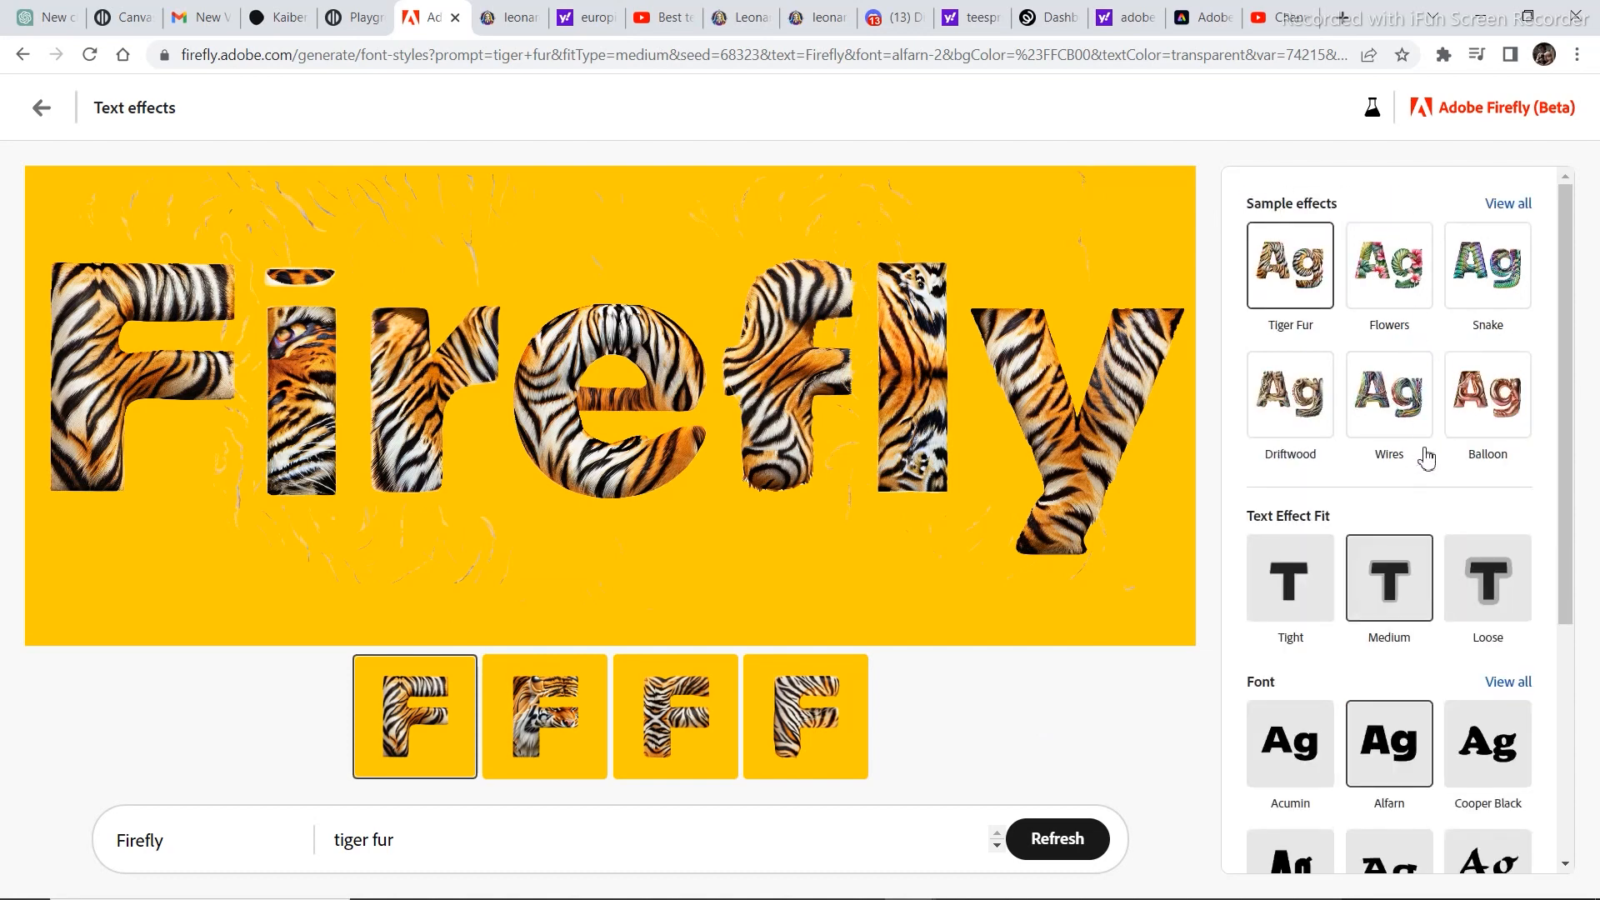
# Try the Tight and Loose text effect fits on the tiger fur lettering.
pyautogui.scroll(-3, 1400, 450)
pyautogui.scroll(1, 1325, 466)
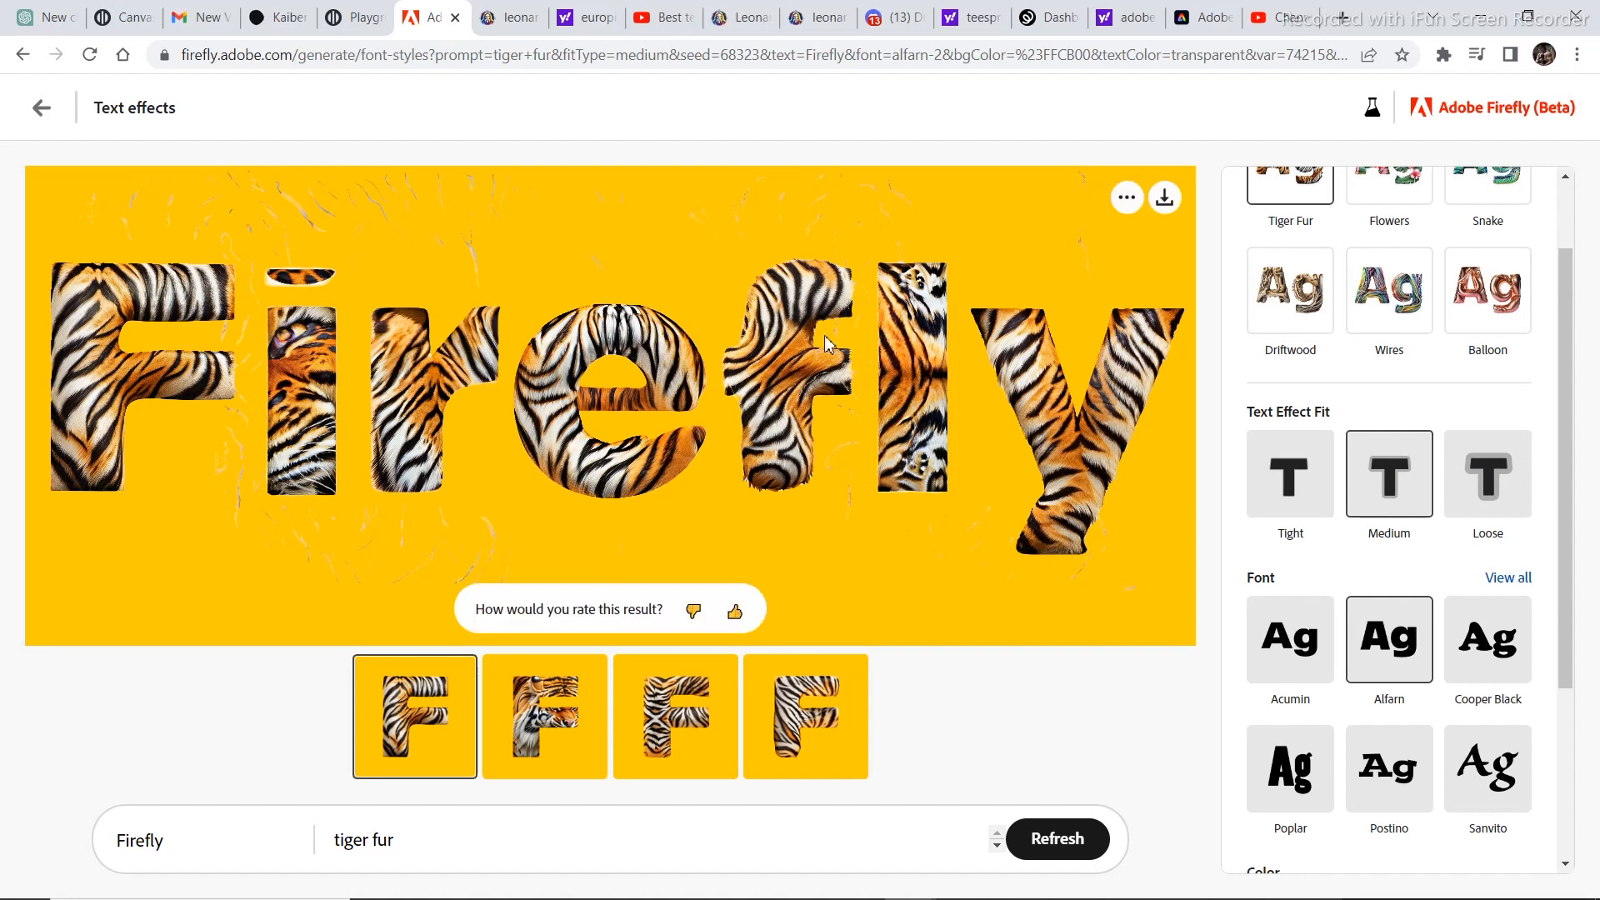
pyautogui.click(1284, 500)
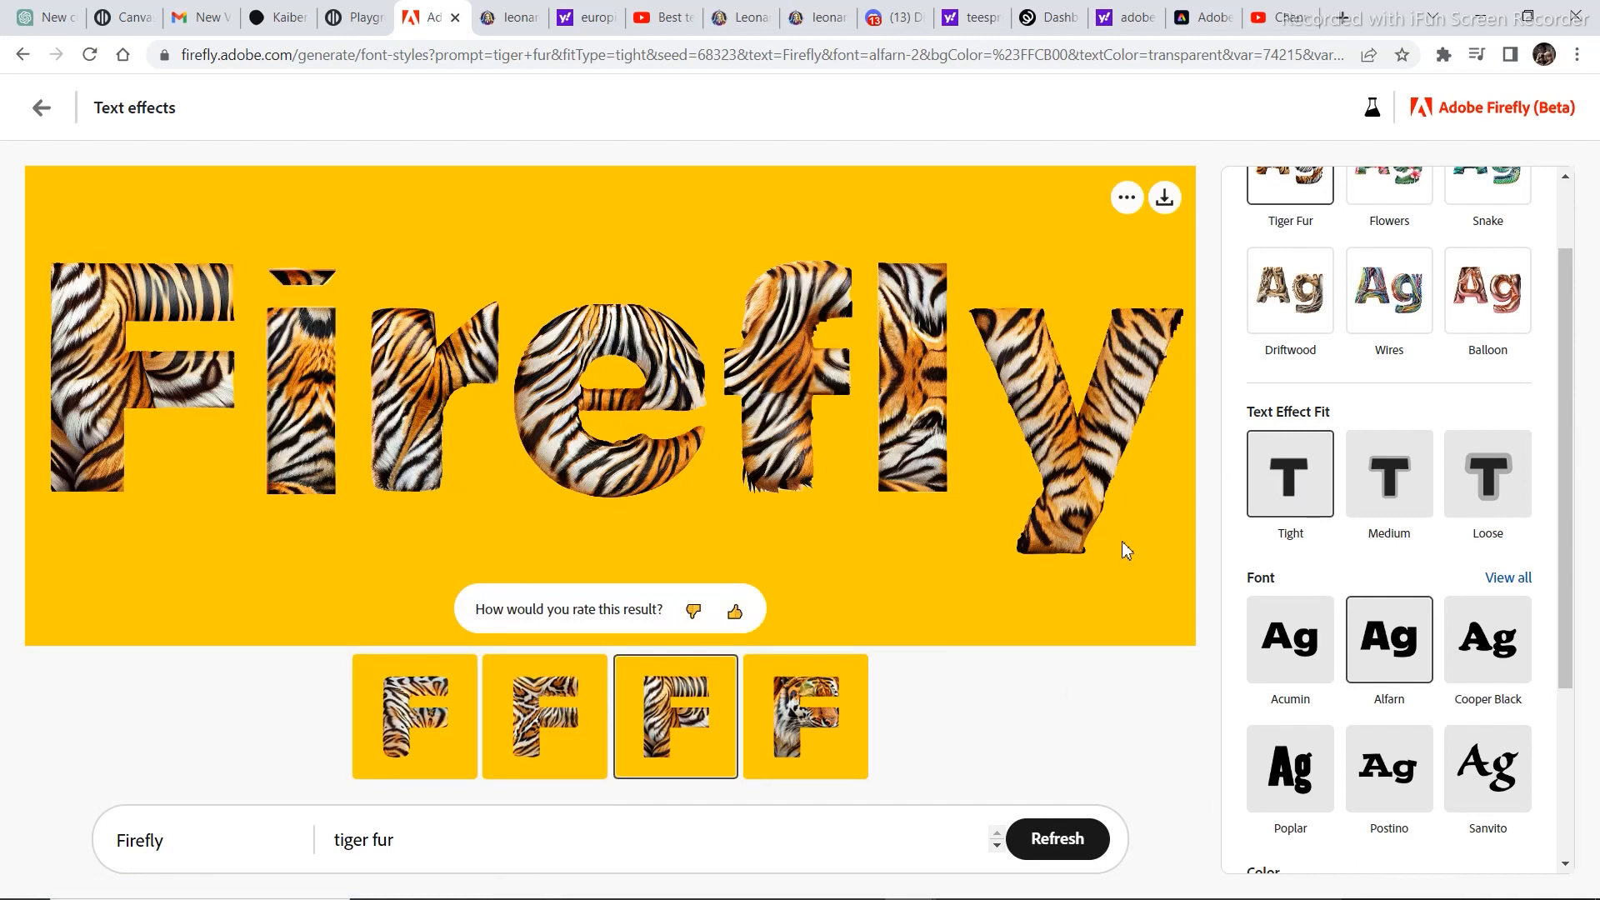
pyautogui.click(1515, 499)
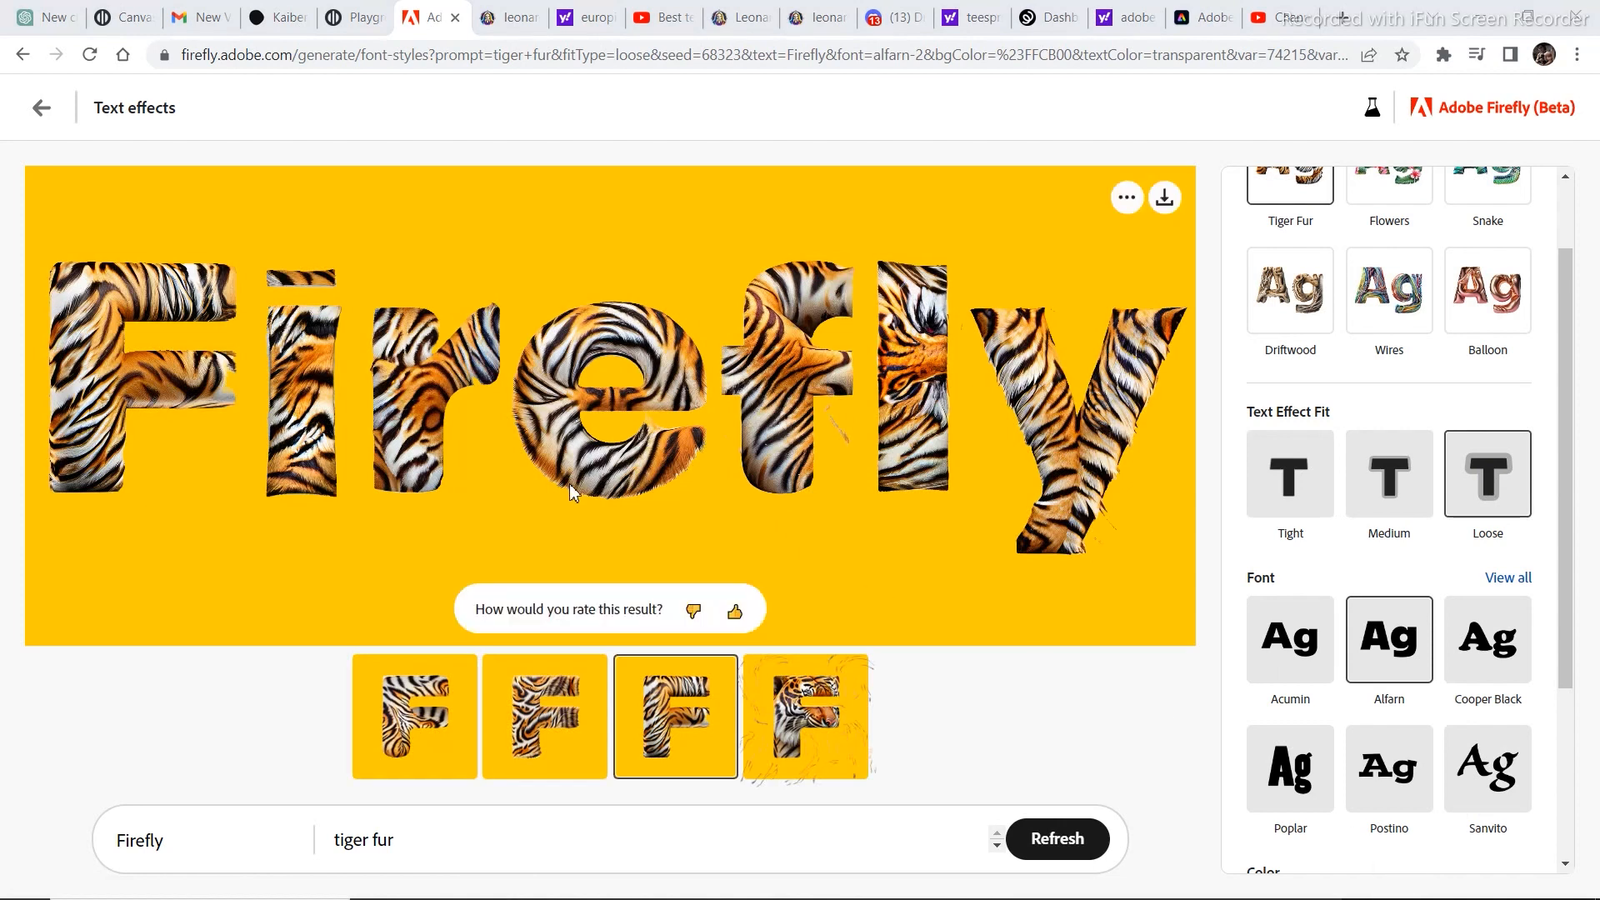
# Set both the background color and the text color to white.
pyautogui.scroll(1, 1386, 403)
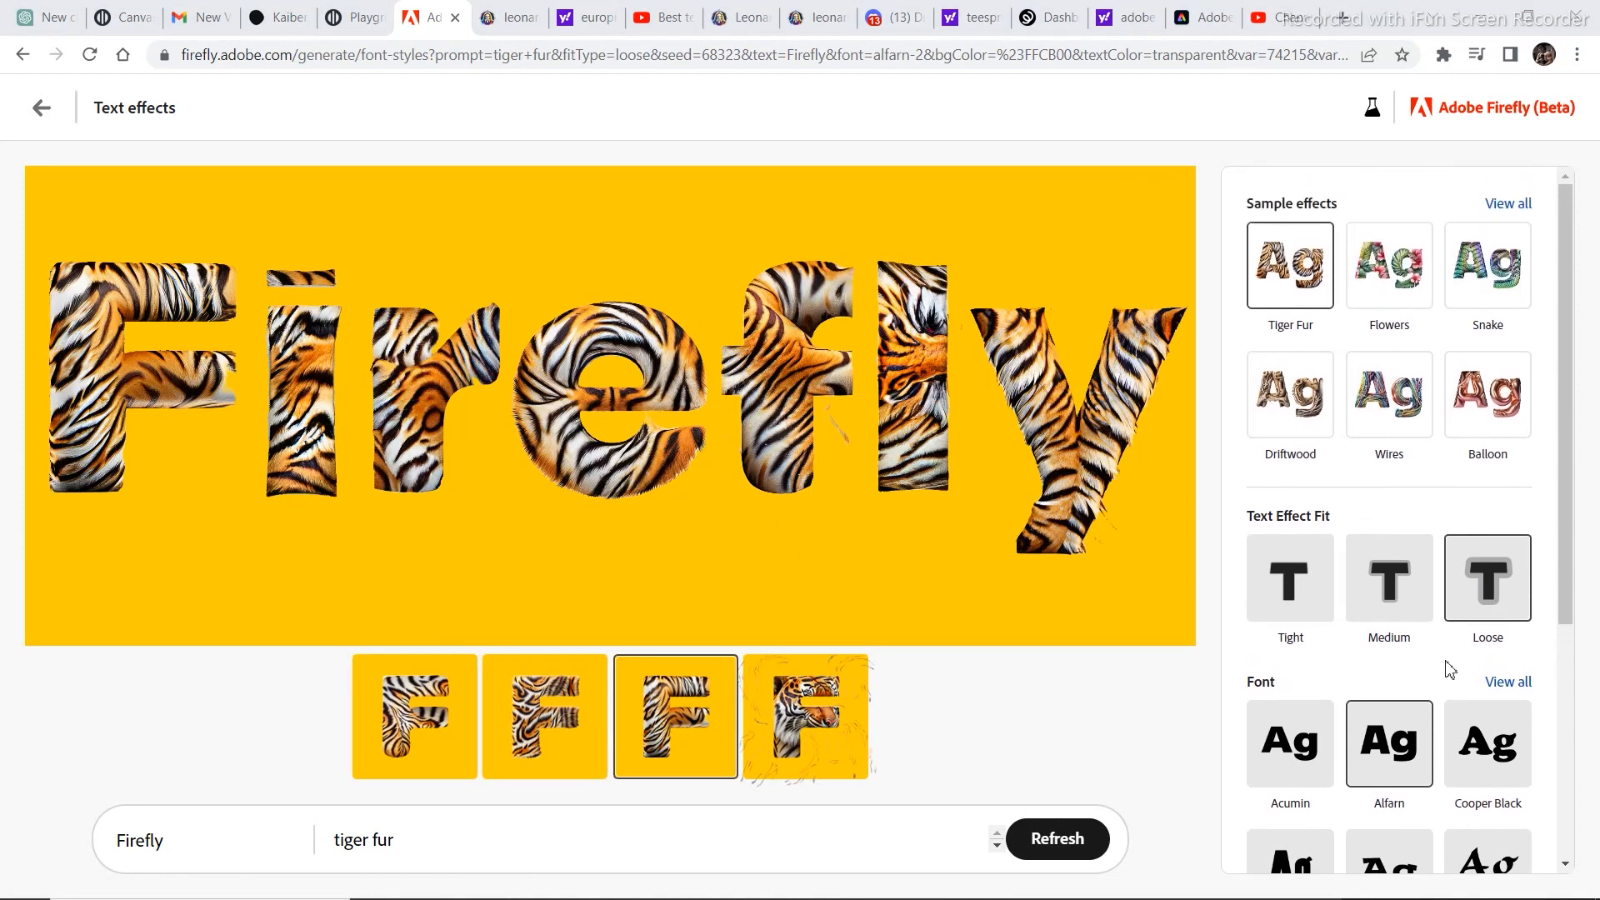
pyautogui.scroll(-4, 1387, 867)
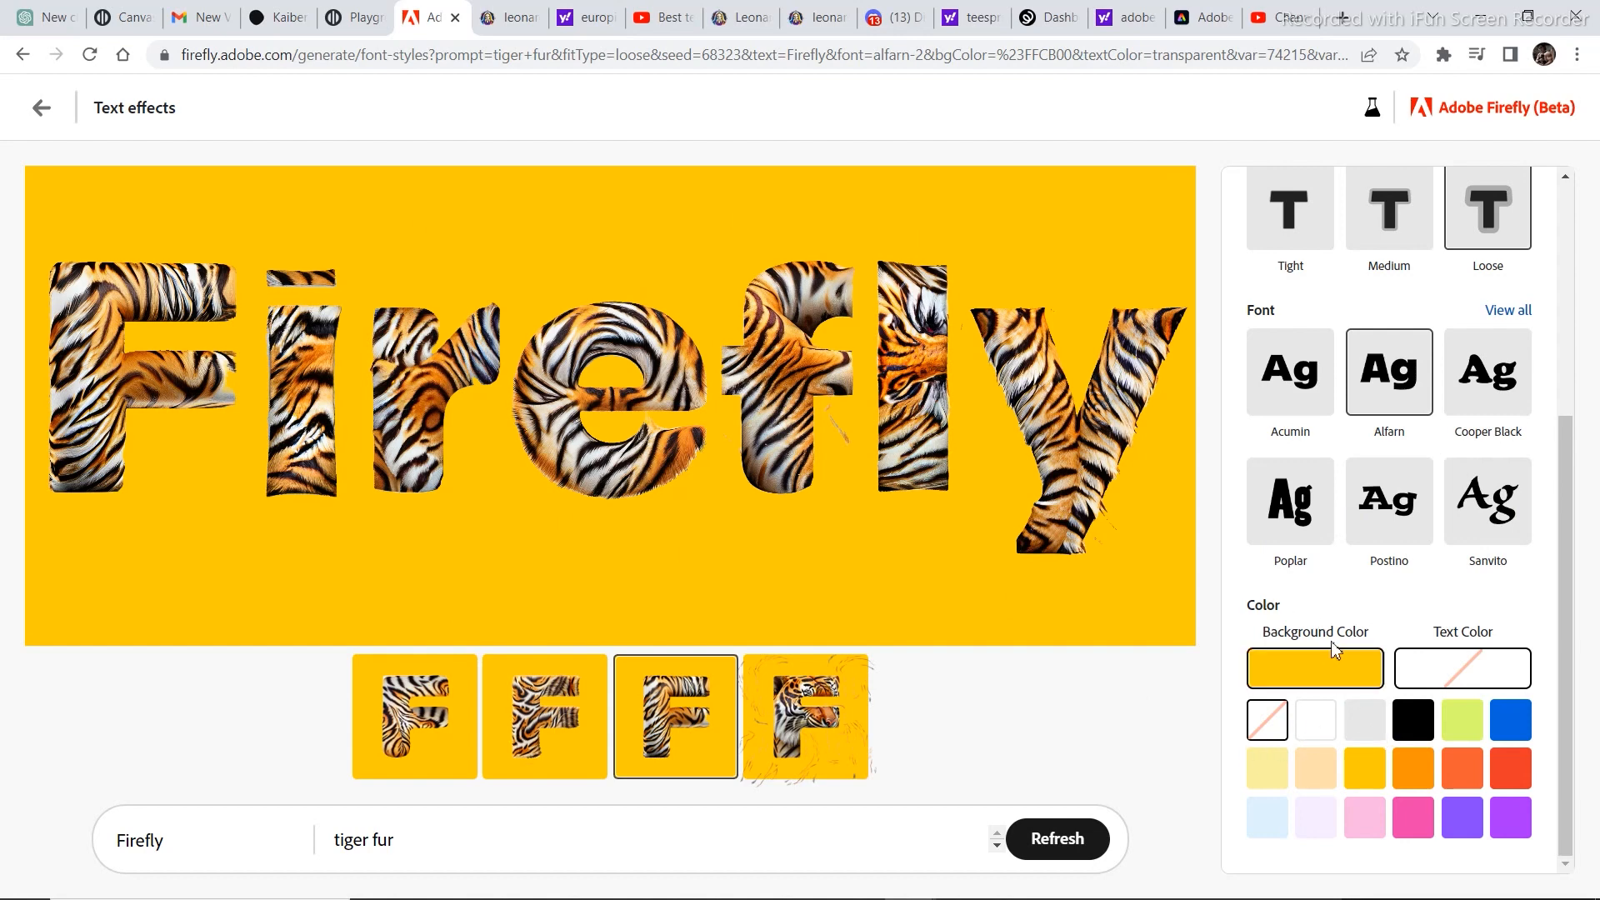
pyautogui.click(1315, 722)
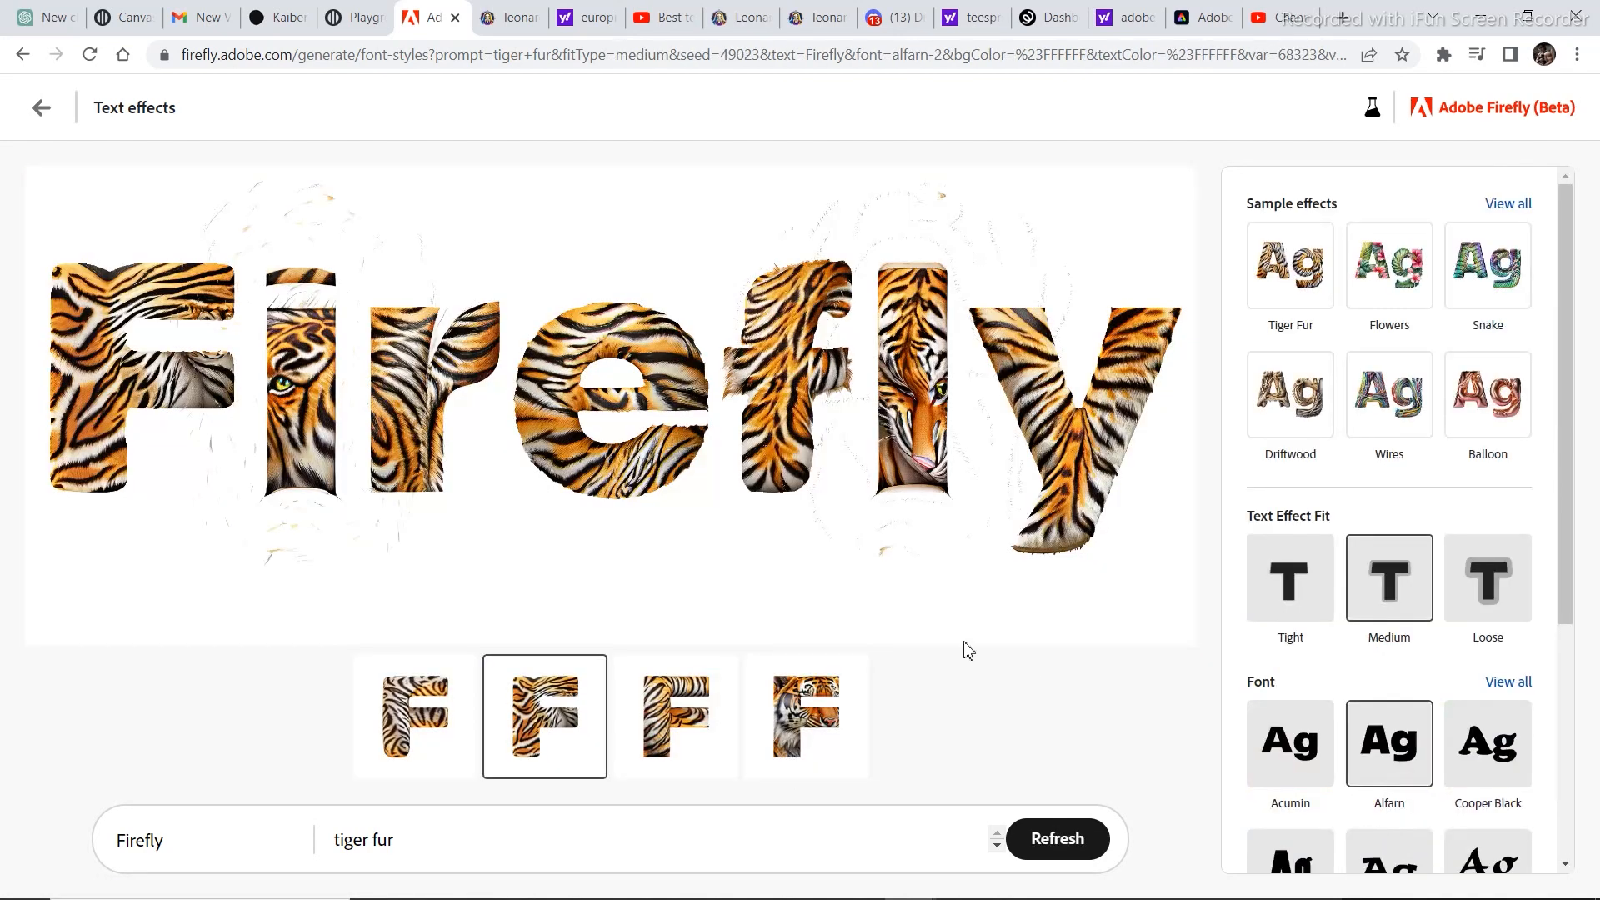
# Apply the Denim jeans sample effect and preview its third and second variations on the Firefly text.
pyautogui.click(1497, 208)
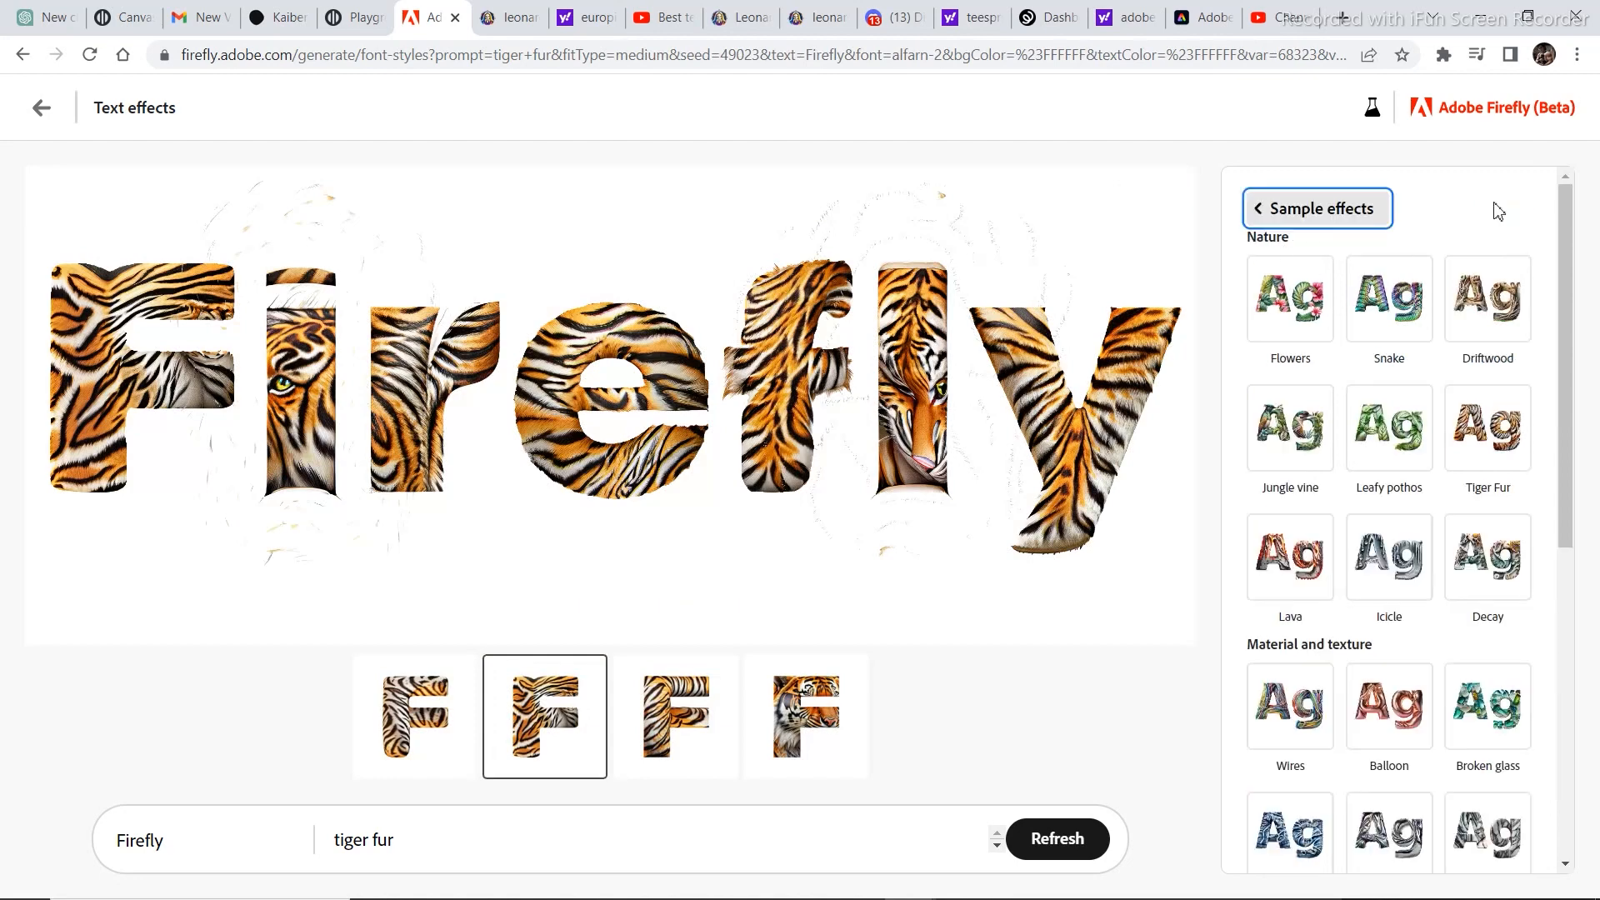
pyautogui.scroll(-6, 1312, 416)
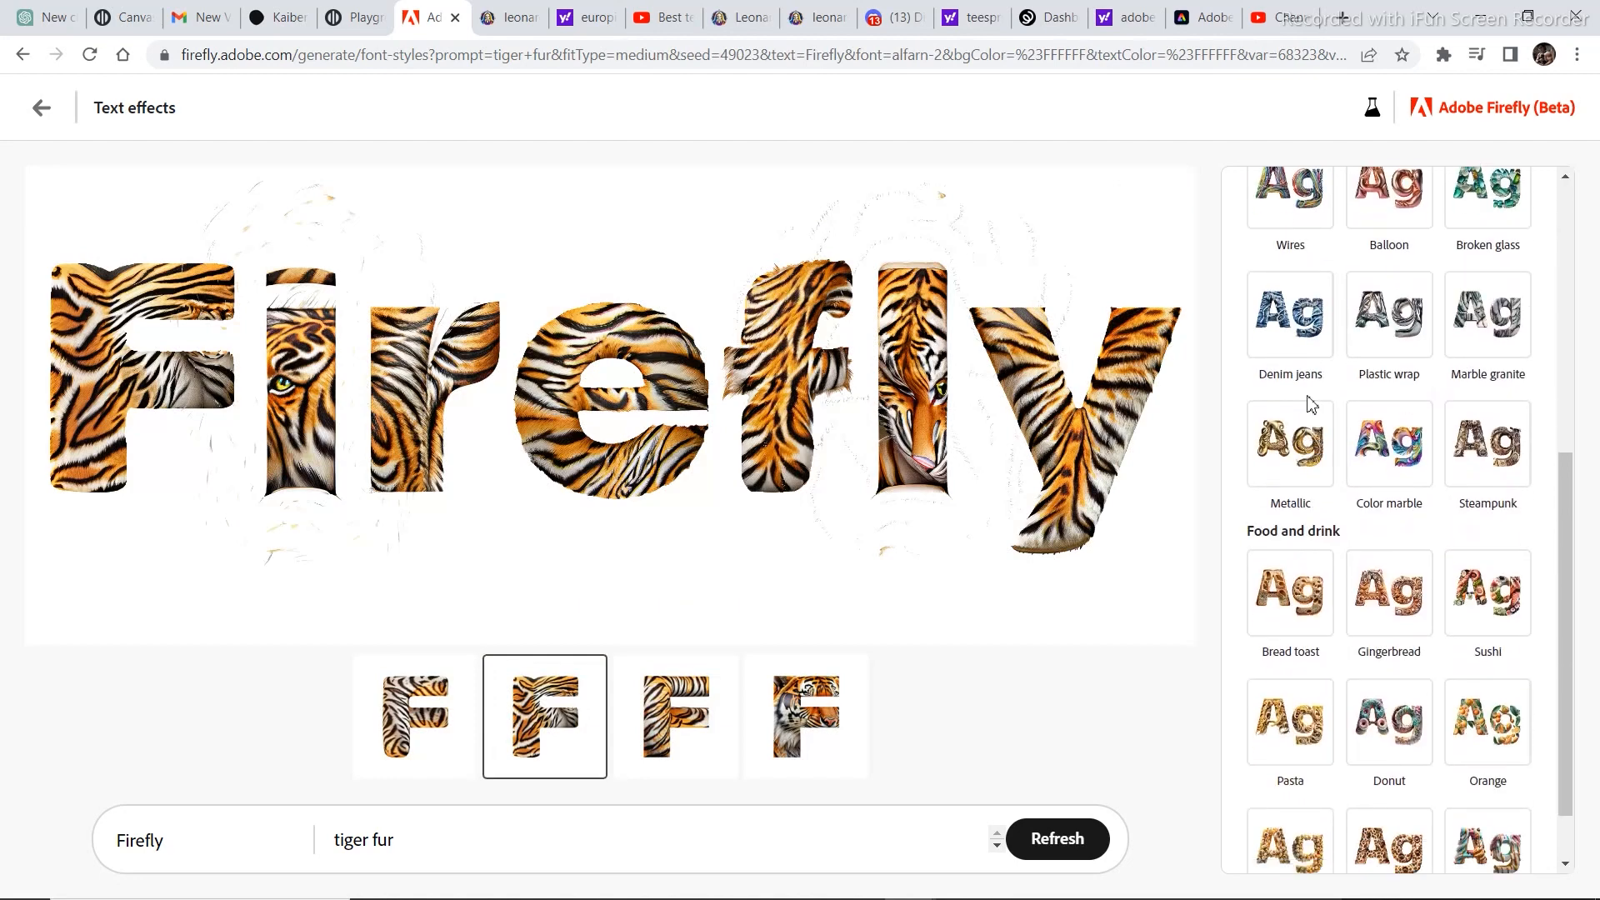
pyautogui.click(1291, 333)
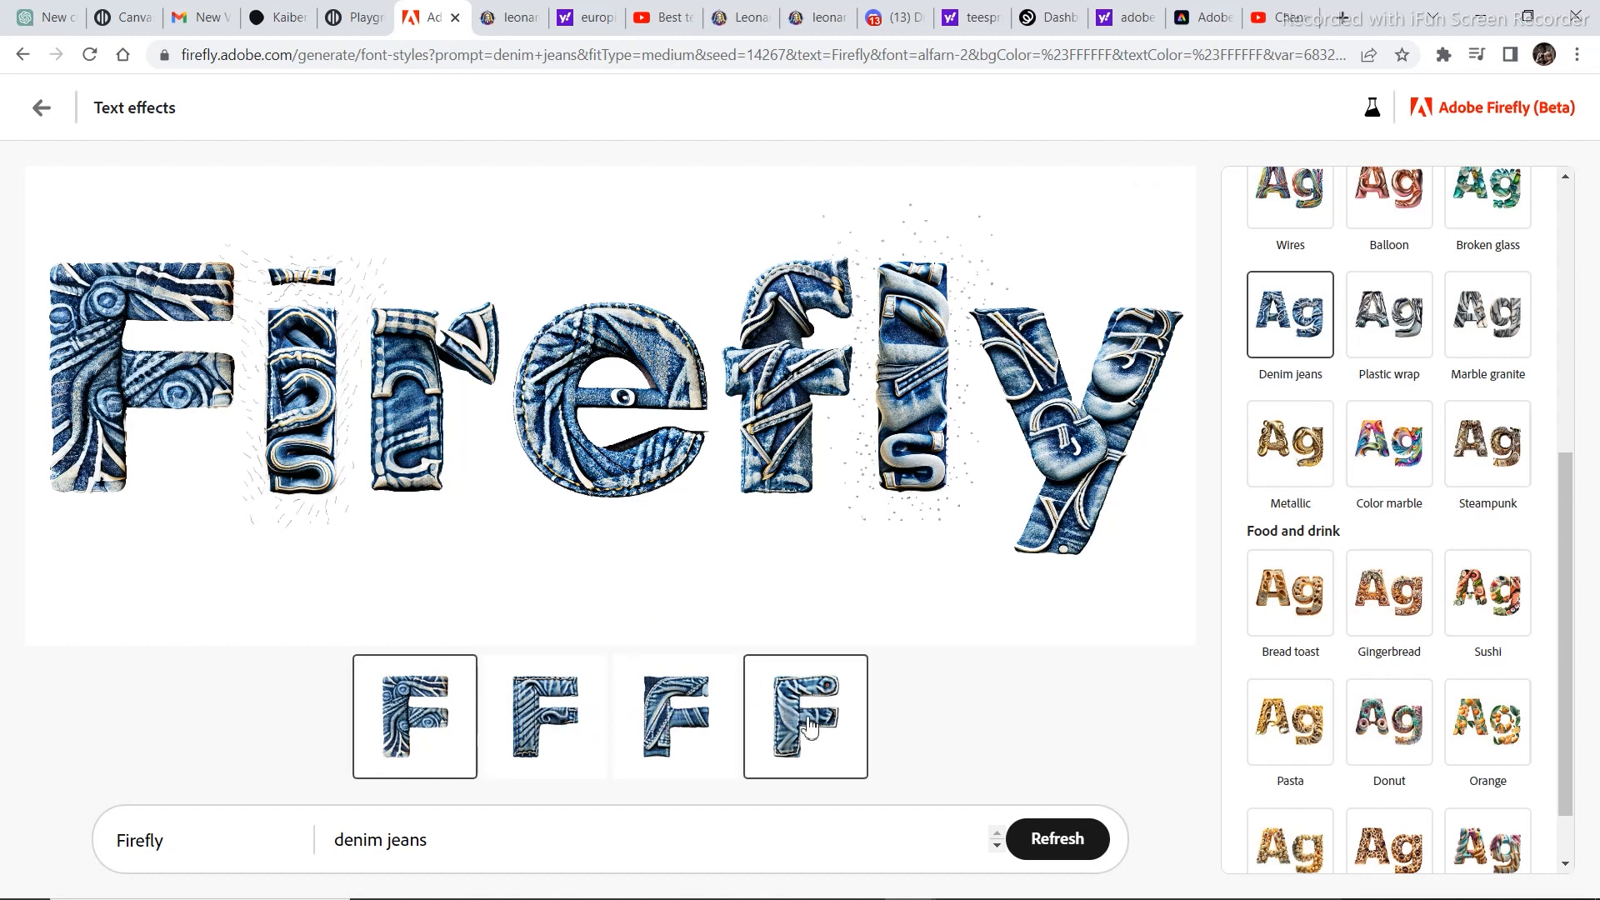
pyautogui.click(727, 688)
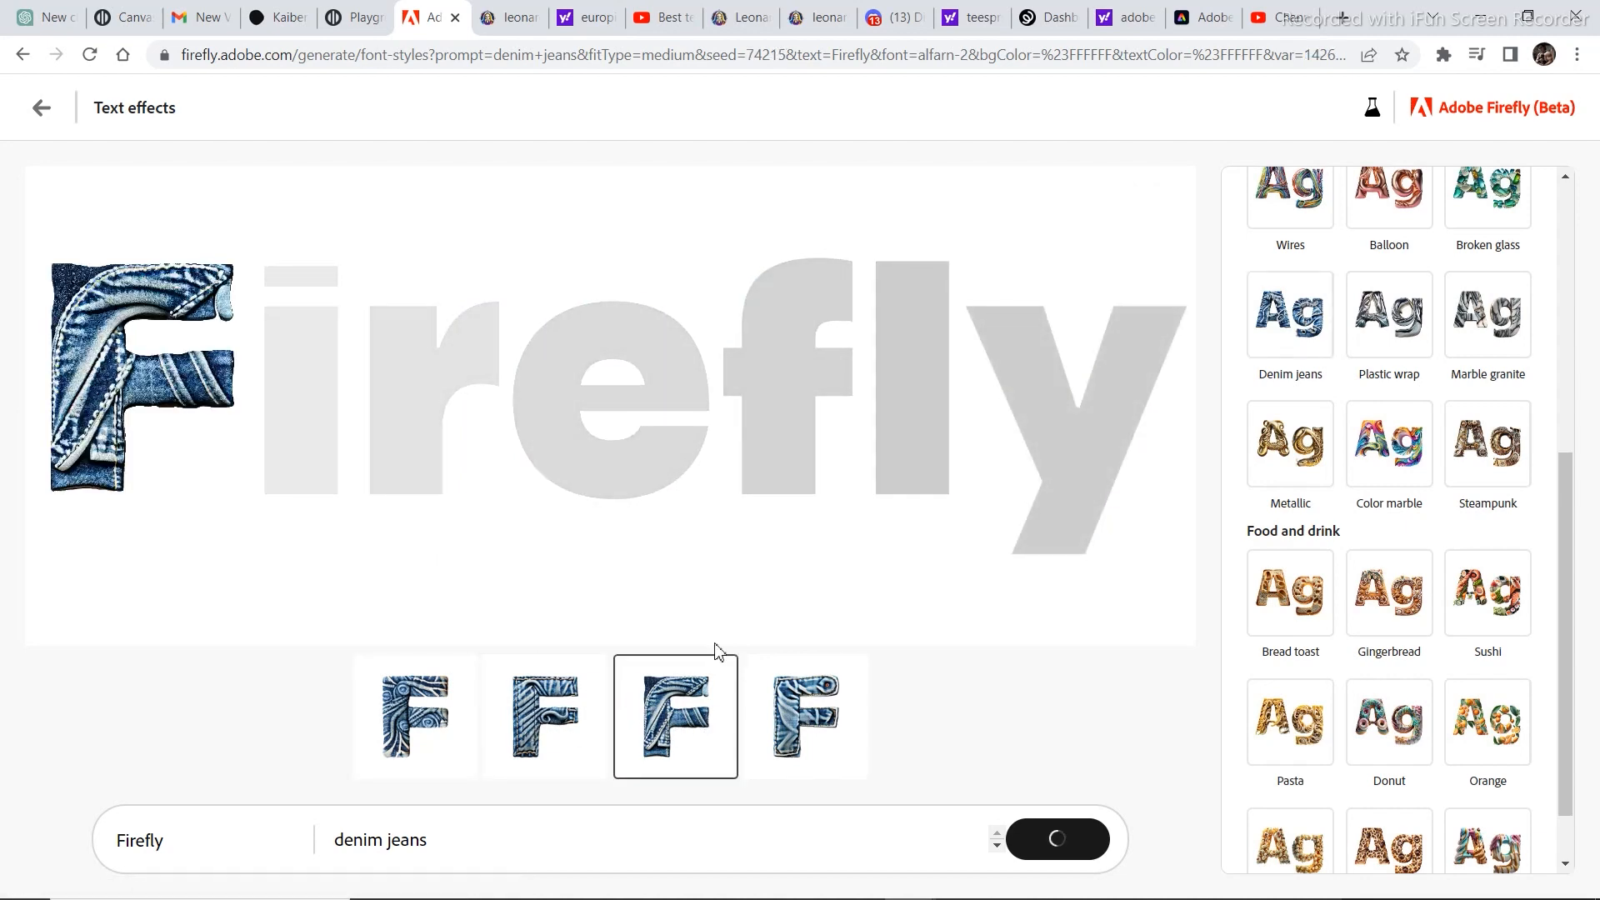
pyautogui.click(545, 715)
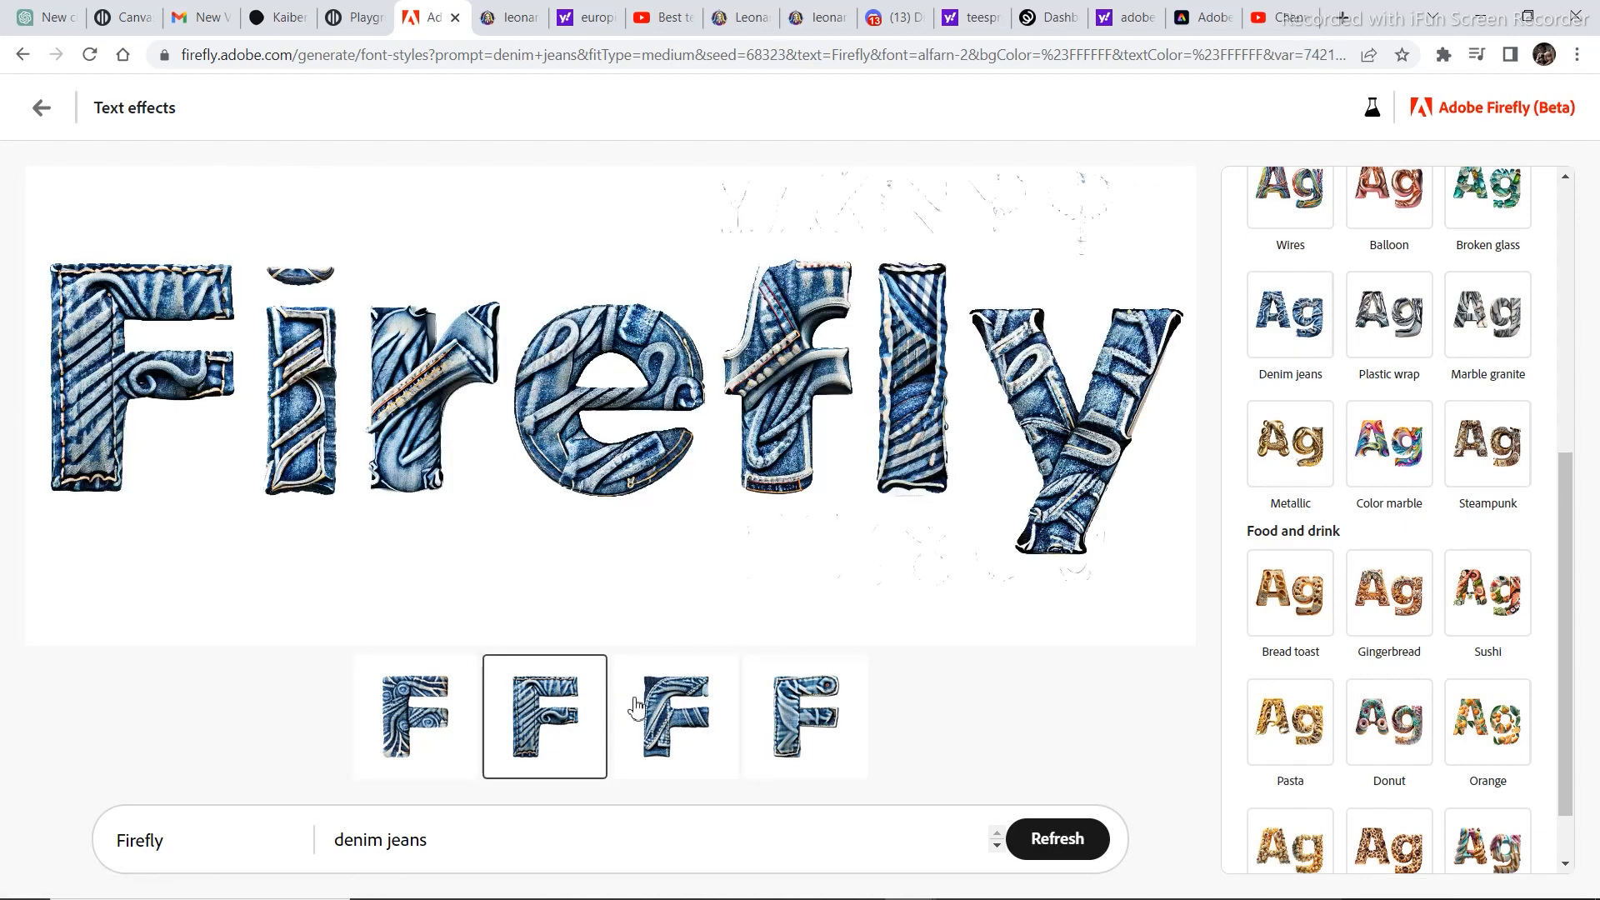
# Replace the displayed text Firefly with "evolve".
pyautogui.moveTo(182, 848); pyautogui.dragTo(117, 863)
pyautogui.press('BackSpace')
pyautogui.write('ev')
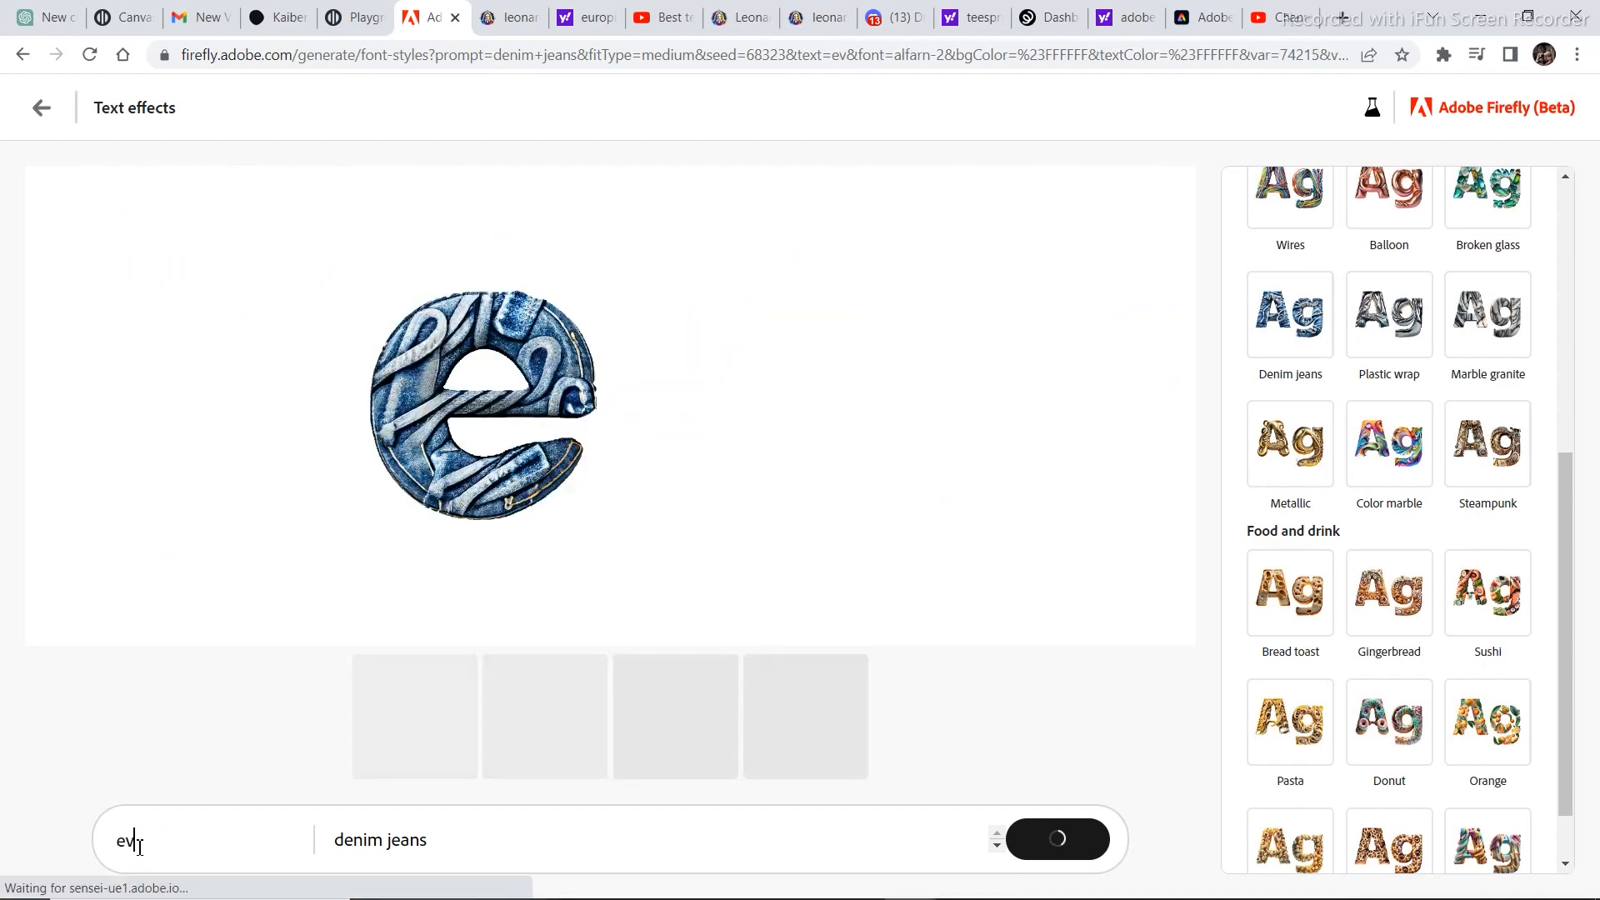
pyautogui.write('olve')
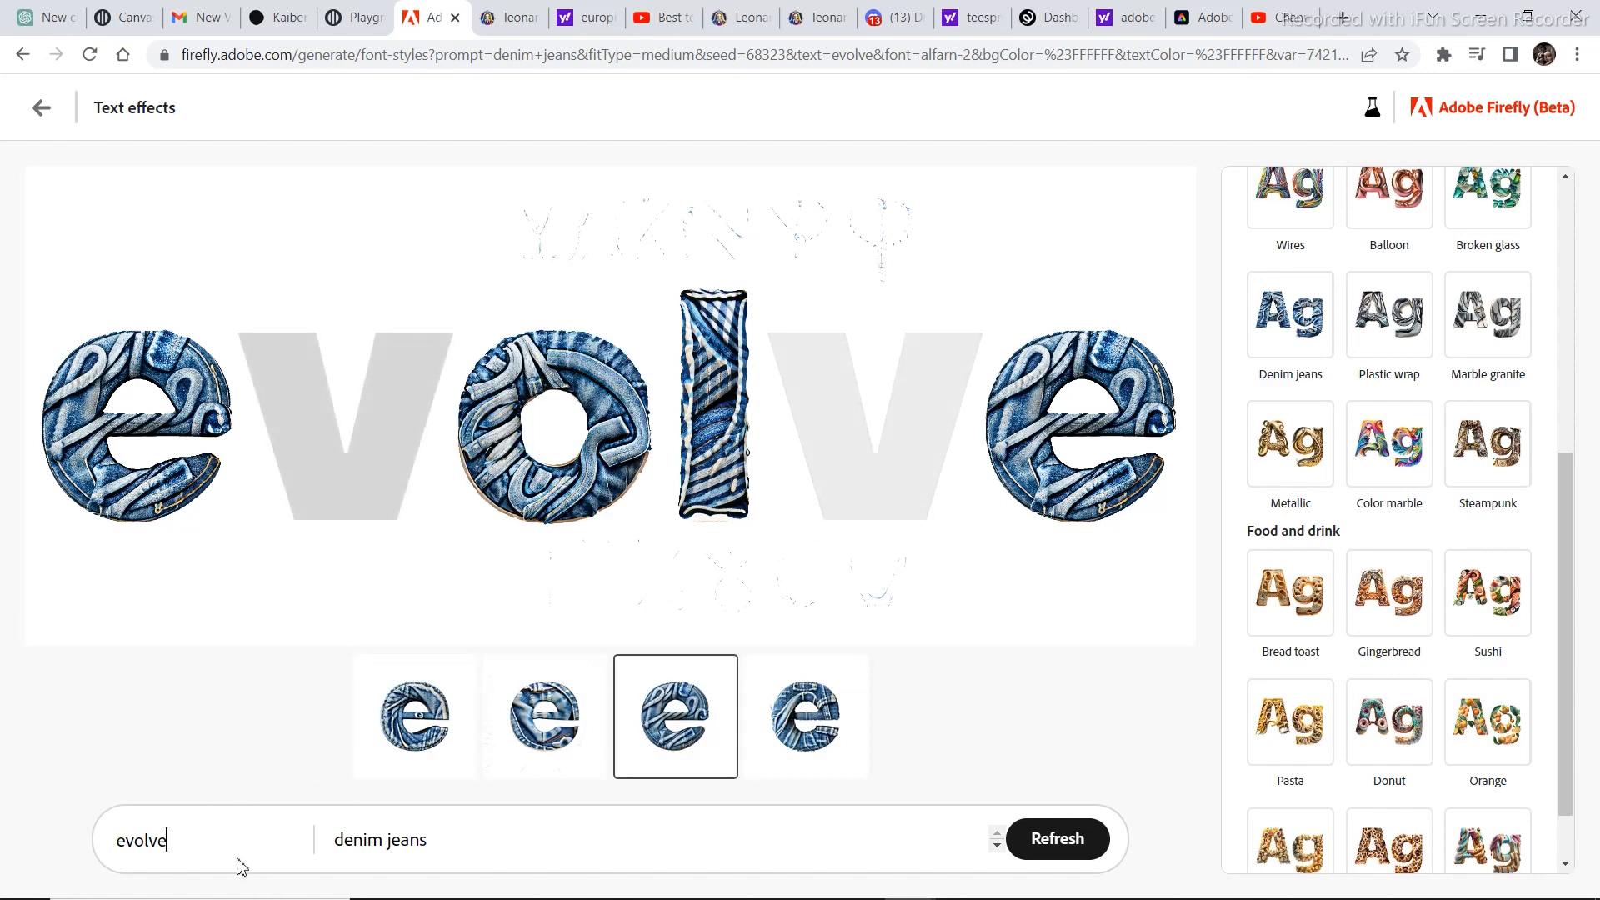
# Apply the Bread toast sample effect from the Food and drink category to the evolve text.
pyautogui.scroll(-1, 1311, 494)
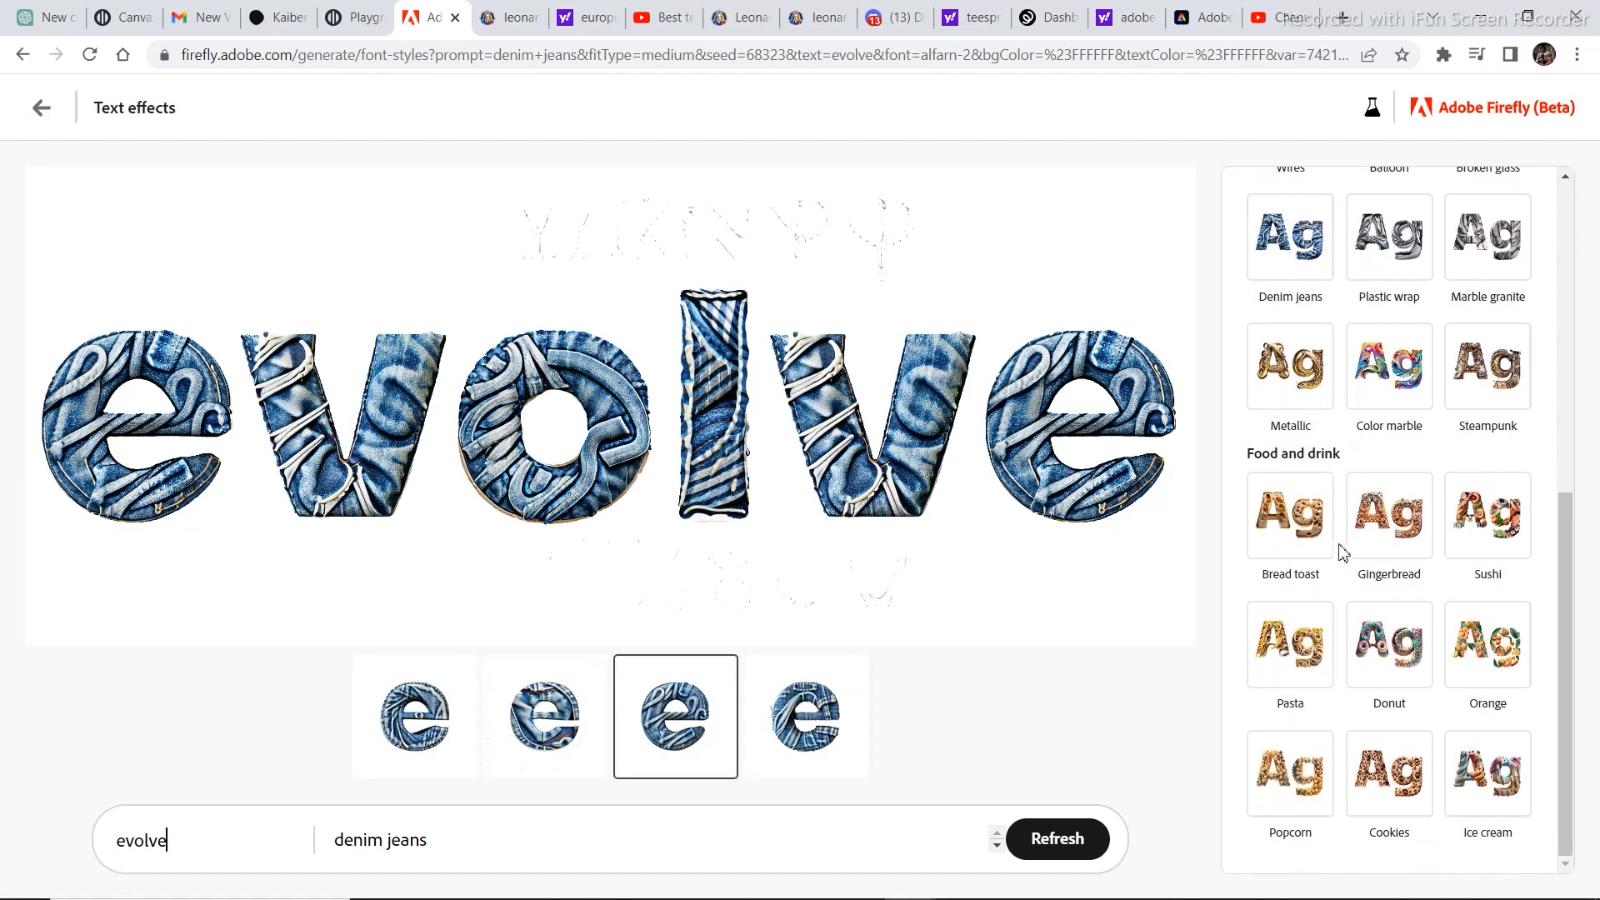
pyautogui.scroll(5, 1325, 492)
pyautogui.scroll(-5, 1309, 526)
pyautogui.click(1294, 544)
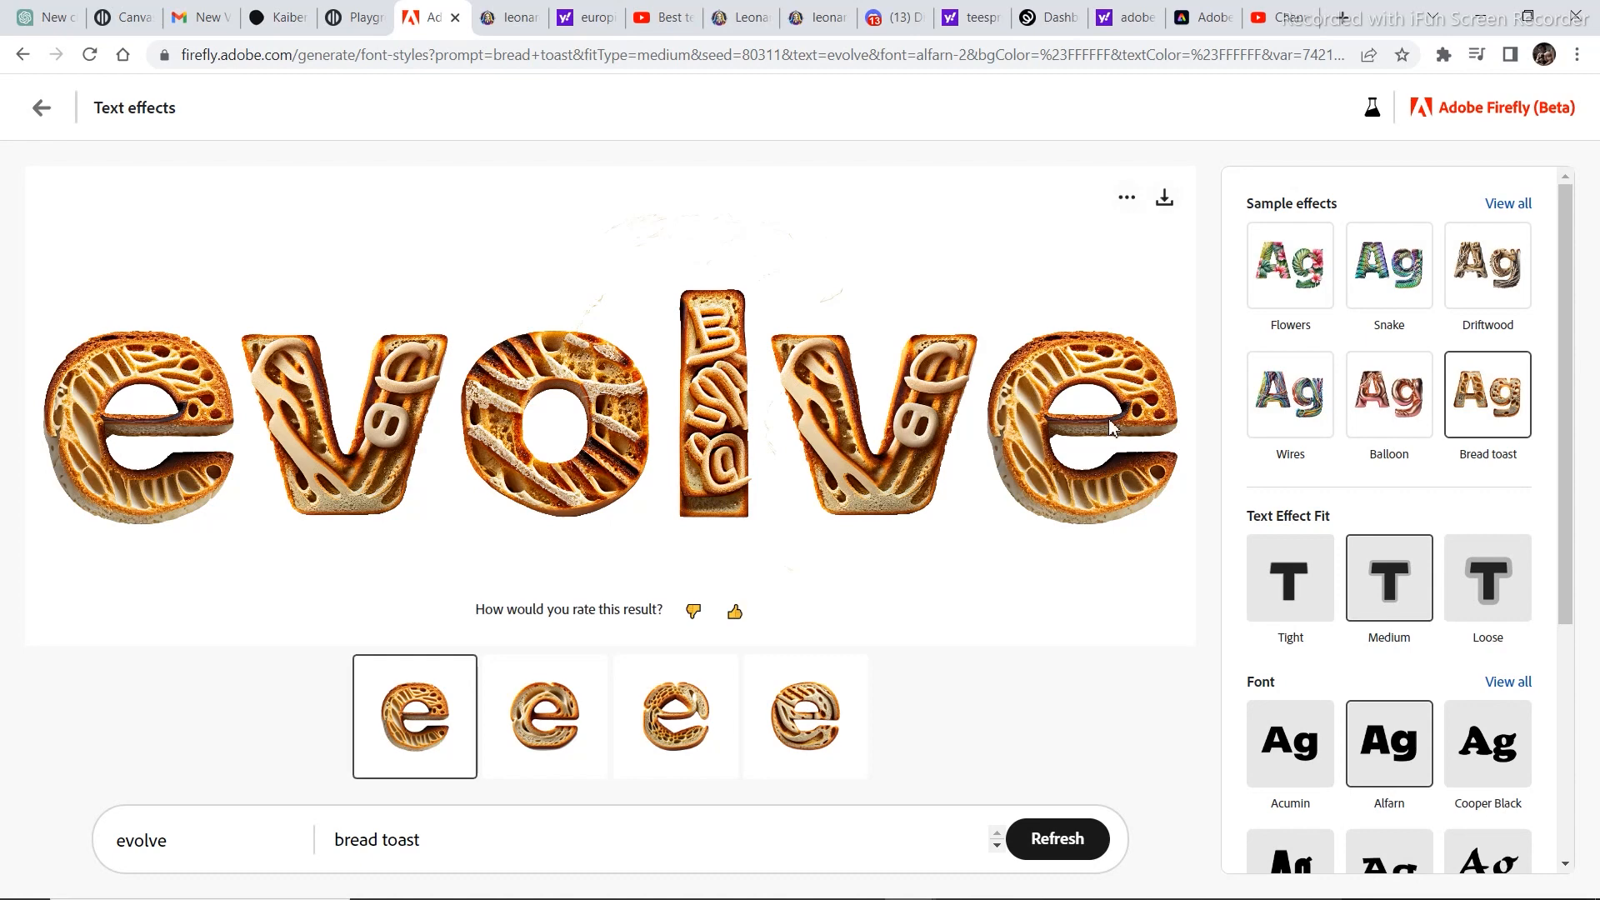
# Set the font of the evolve text to Poplar.
pyautogui.scroll(-3, 1300, 608)
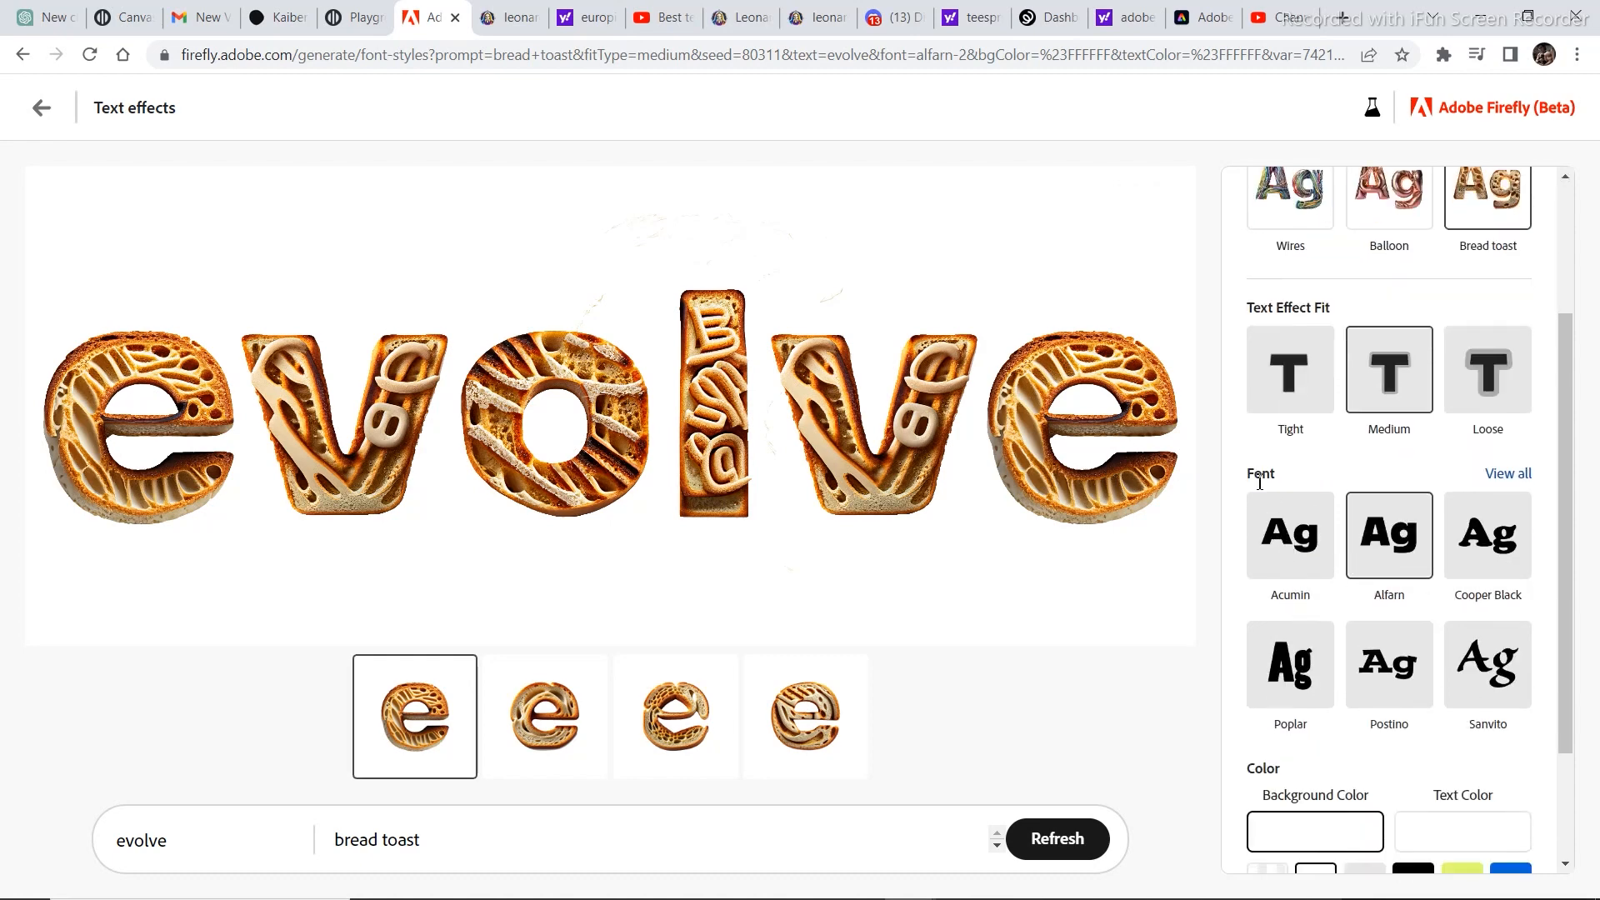
pyautogui.scroll(3, 1333, 333)
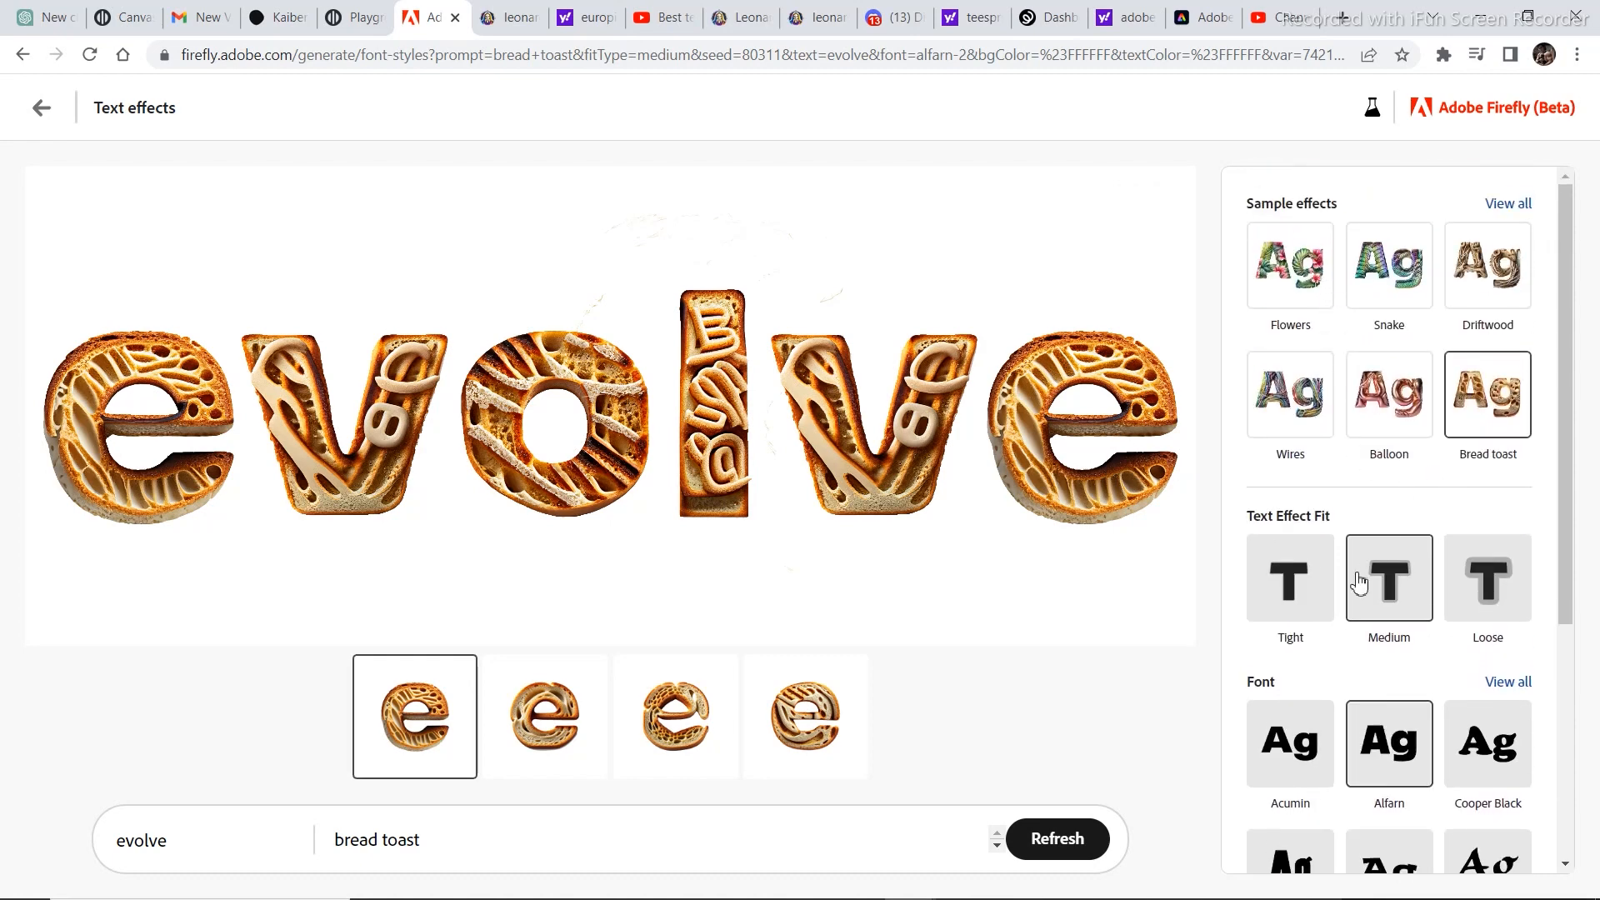
pyautogui.scroll(-3, 1367, 566)
pyautogui.scroll(-1, 1443, 691)
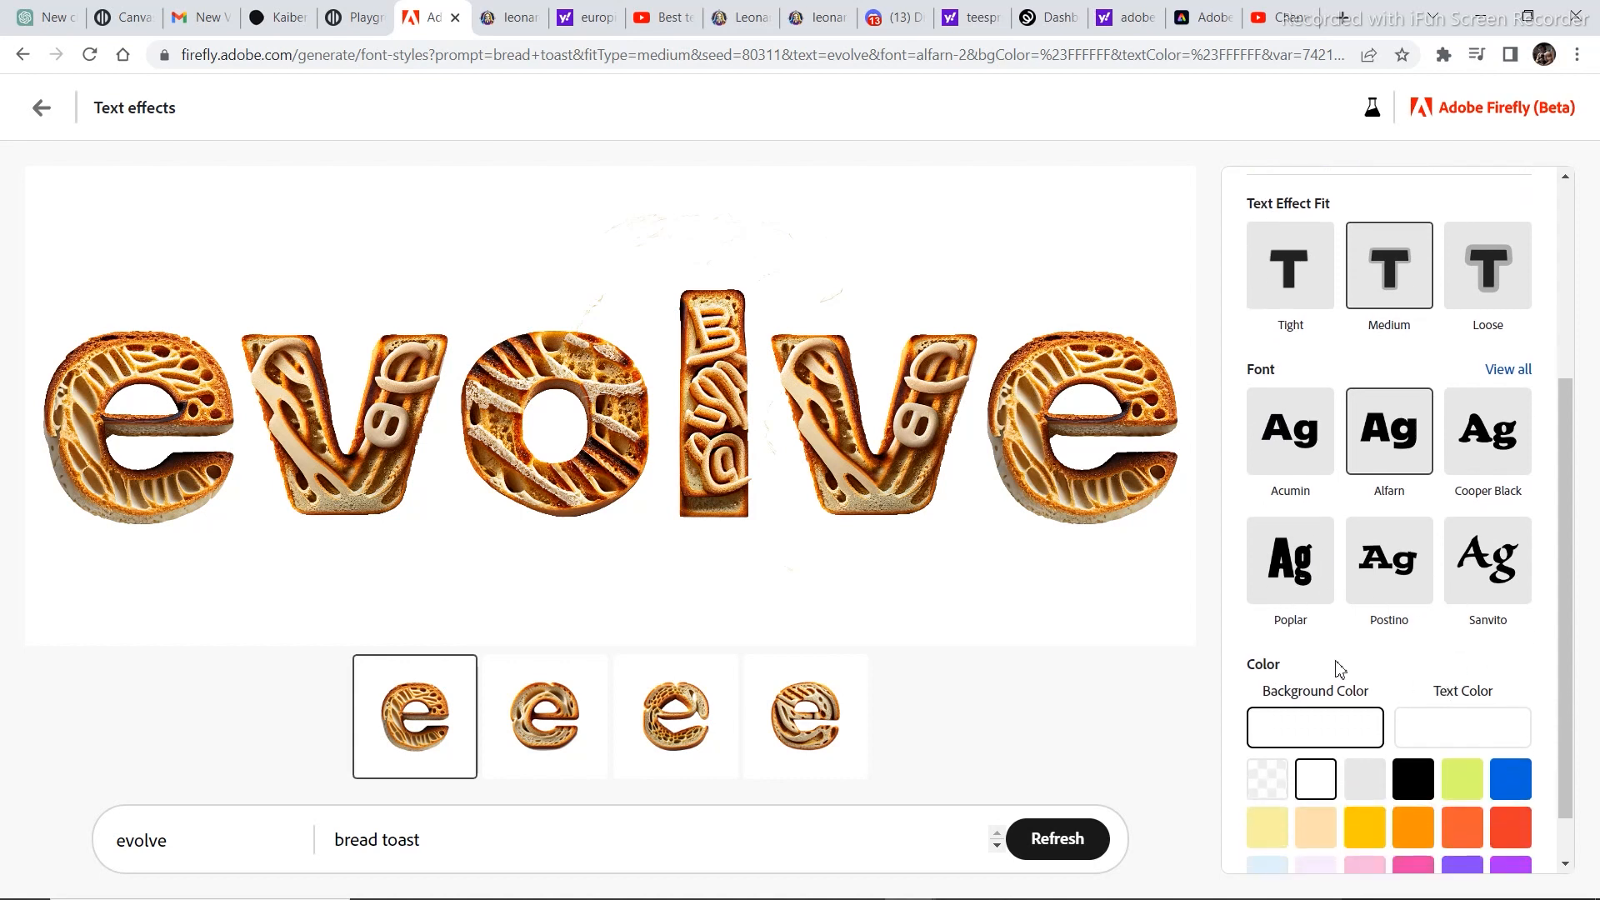
pyautogui.click(1488, 585)
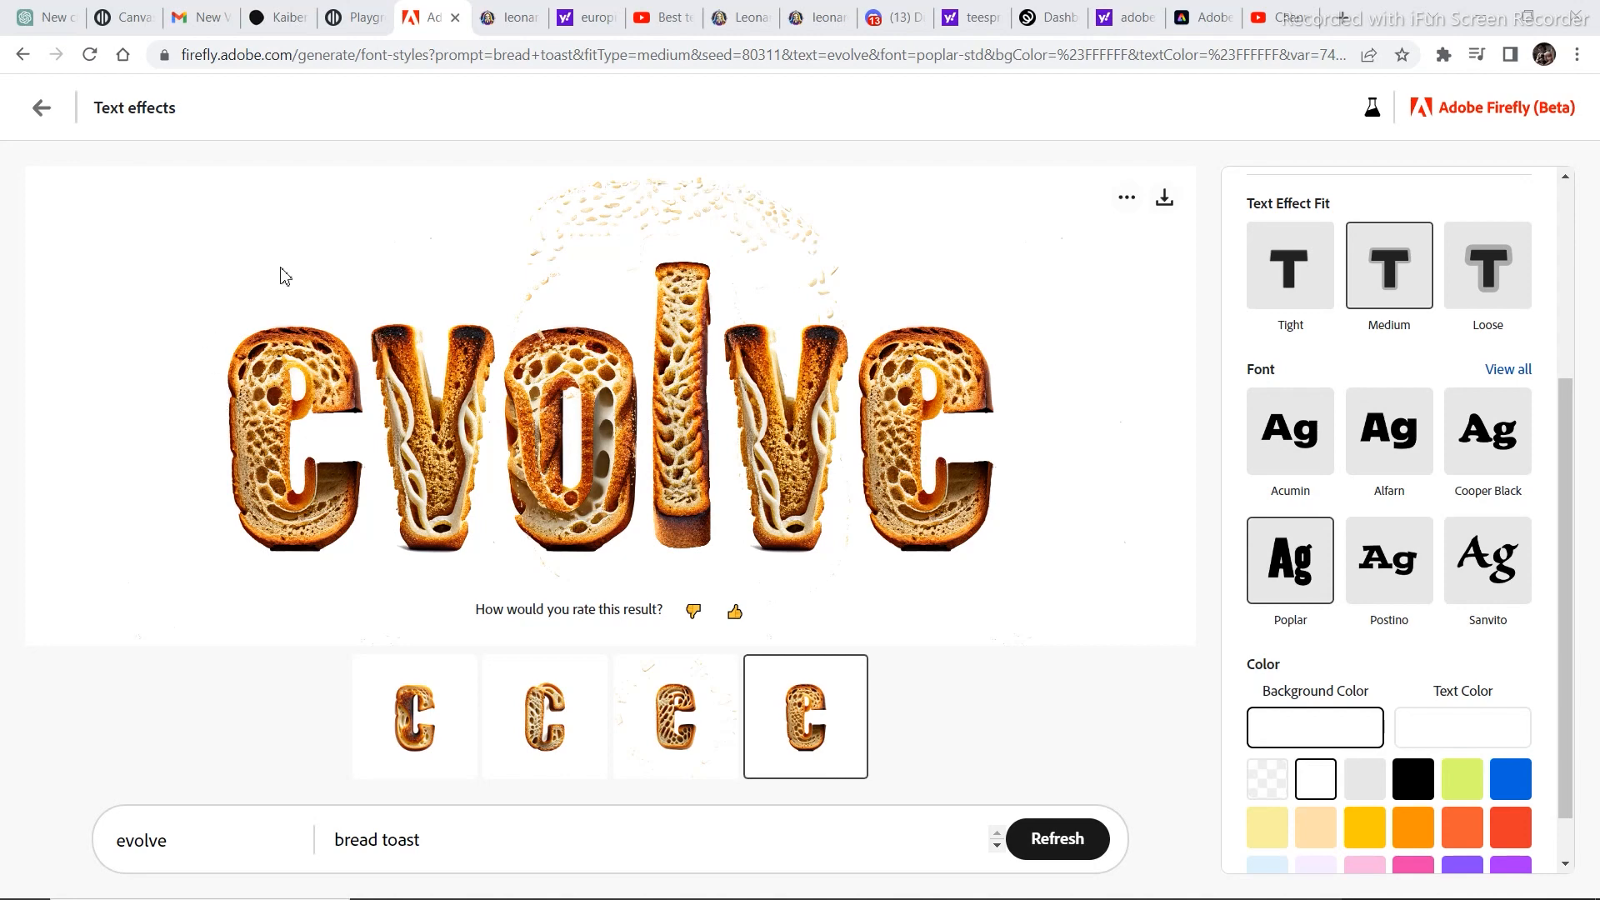
# Apply the Ice cream sample effect from the full list's Food and drink category to the evolve text.
pyautogui.scroll(2, 1258, 500)
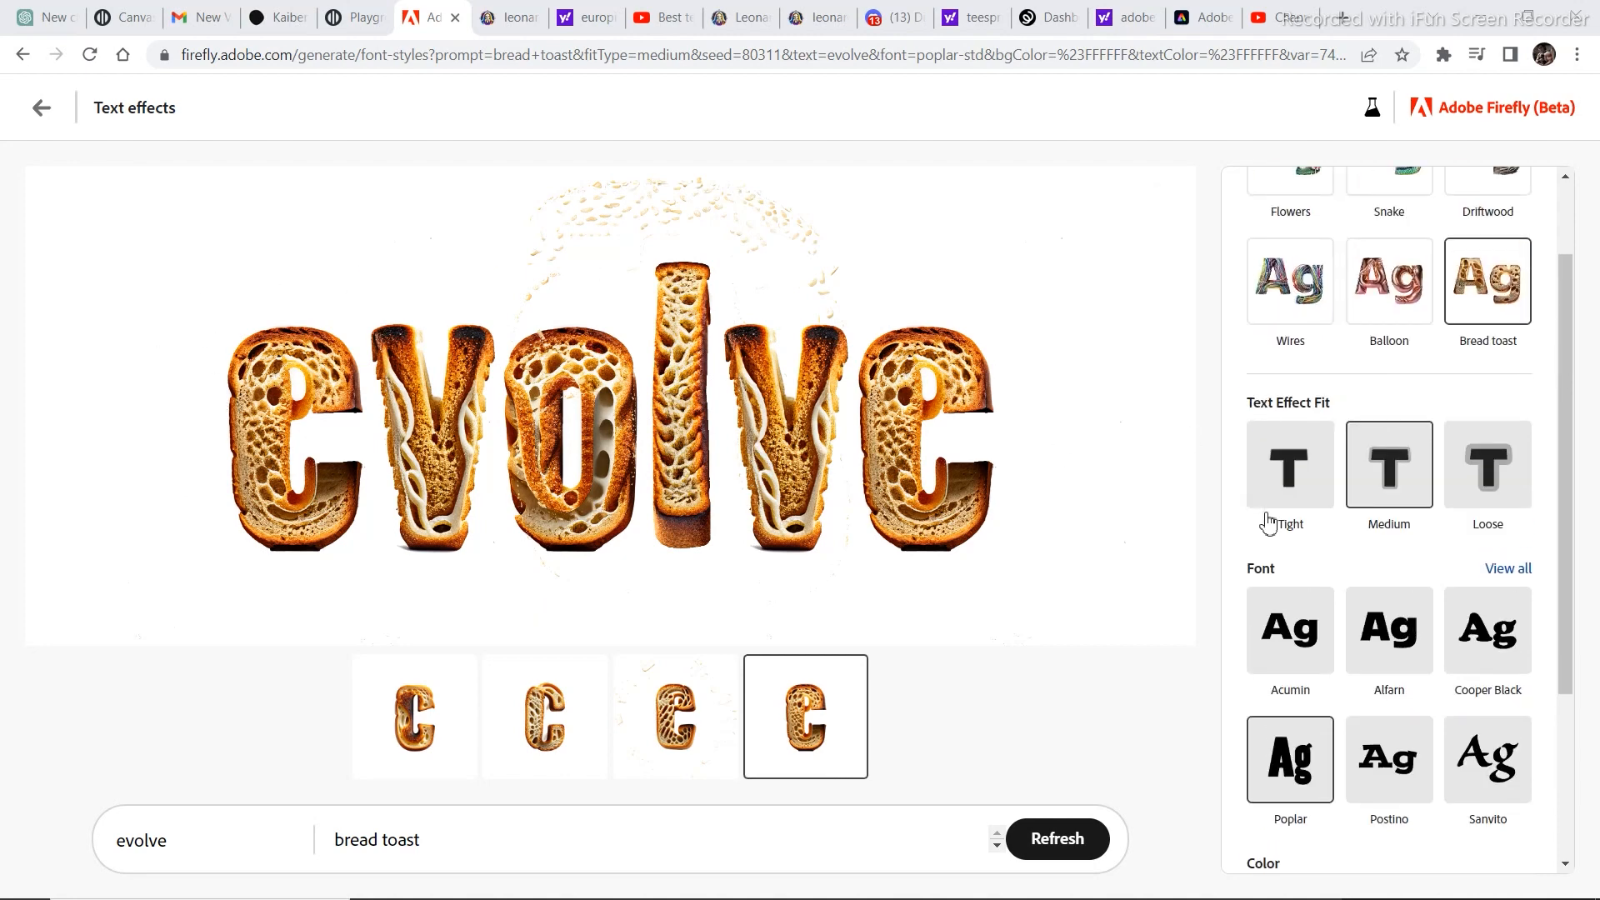
pyautogui.scroll(-3, 1311, 539)
pyautogui.scroll(4, 1325, 556)
pyautogui.scroll(1, 1328, 557)
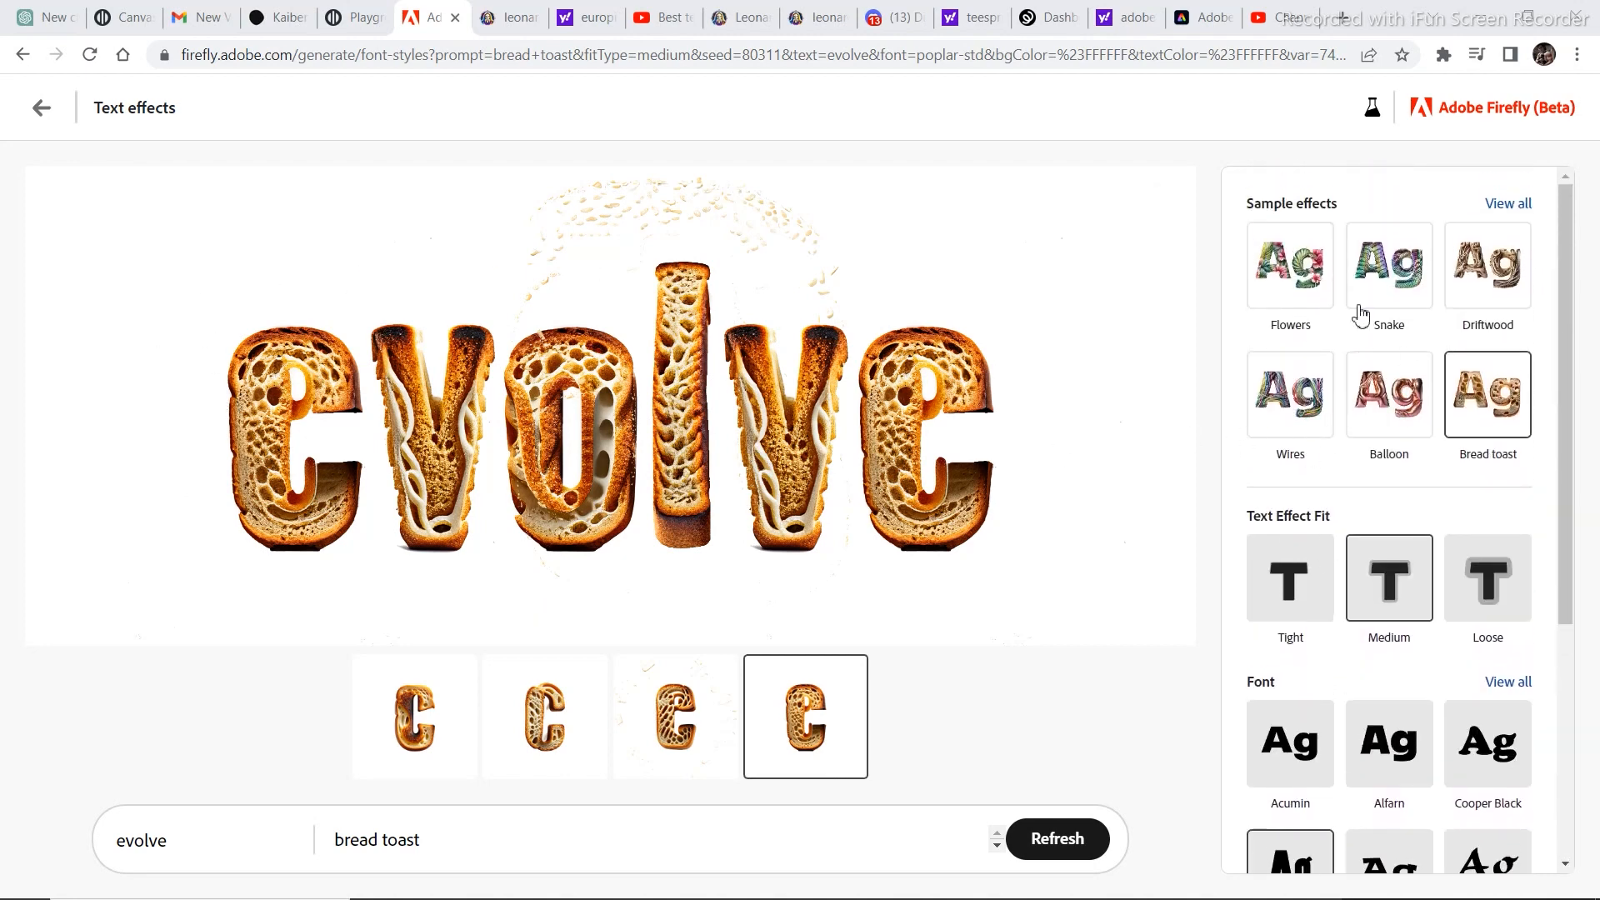
pyautogui.click(1509, 206)
pyautogui.scroll(-8, 1436, 421)
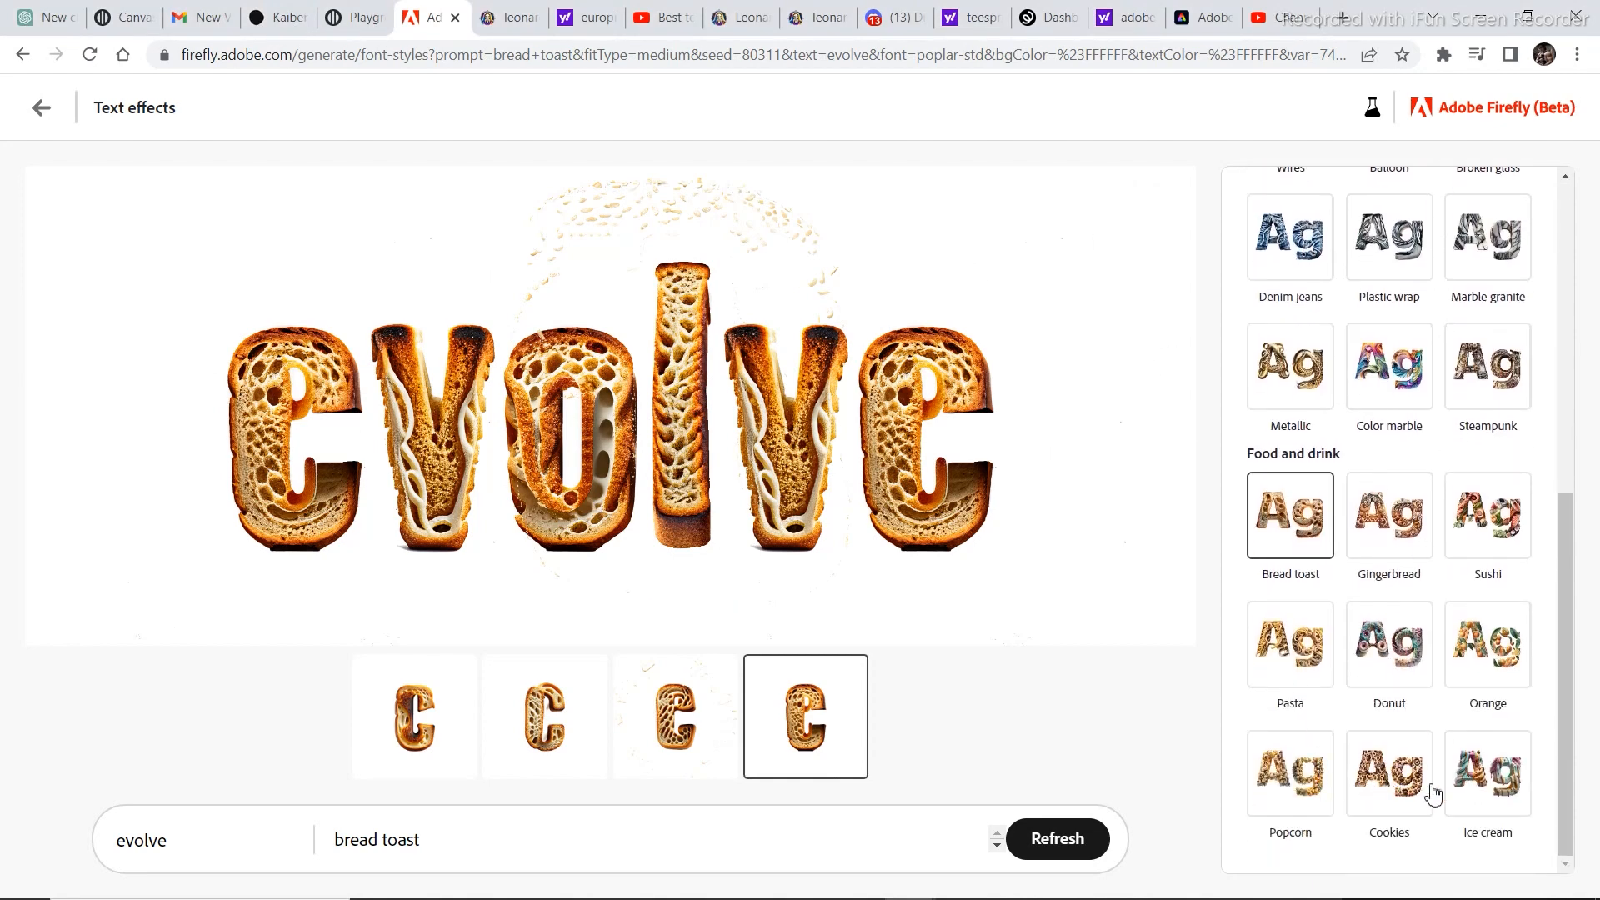
pyautogui.click(1493, 771)
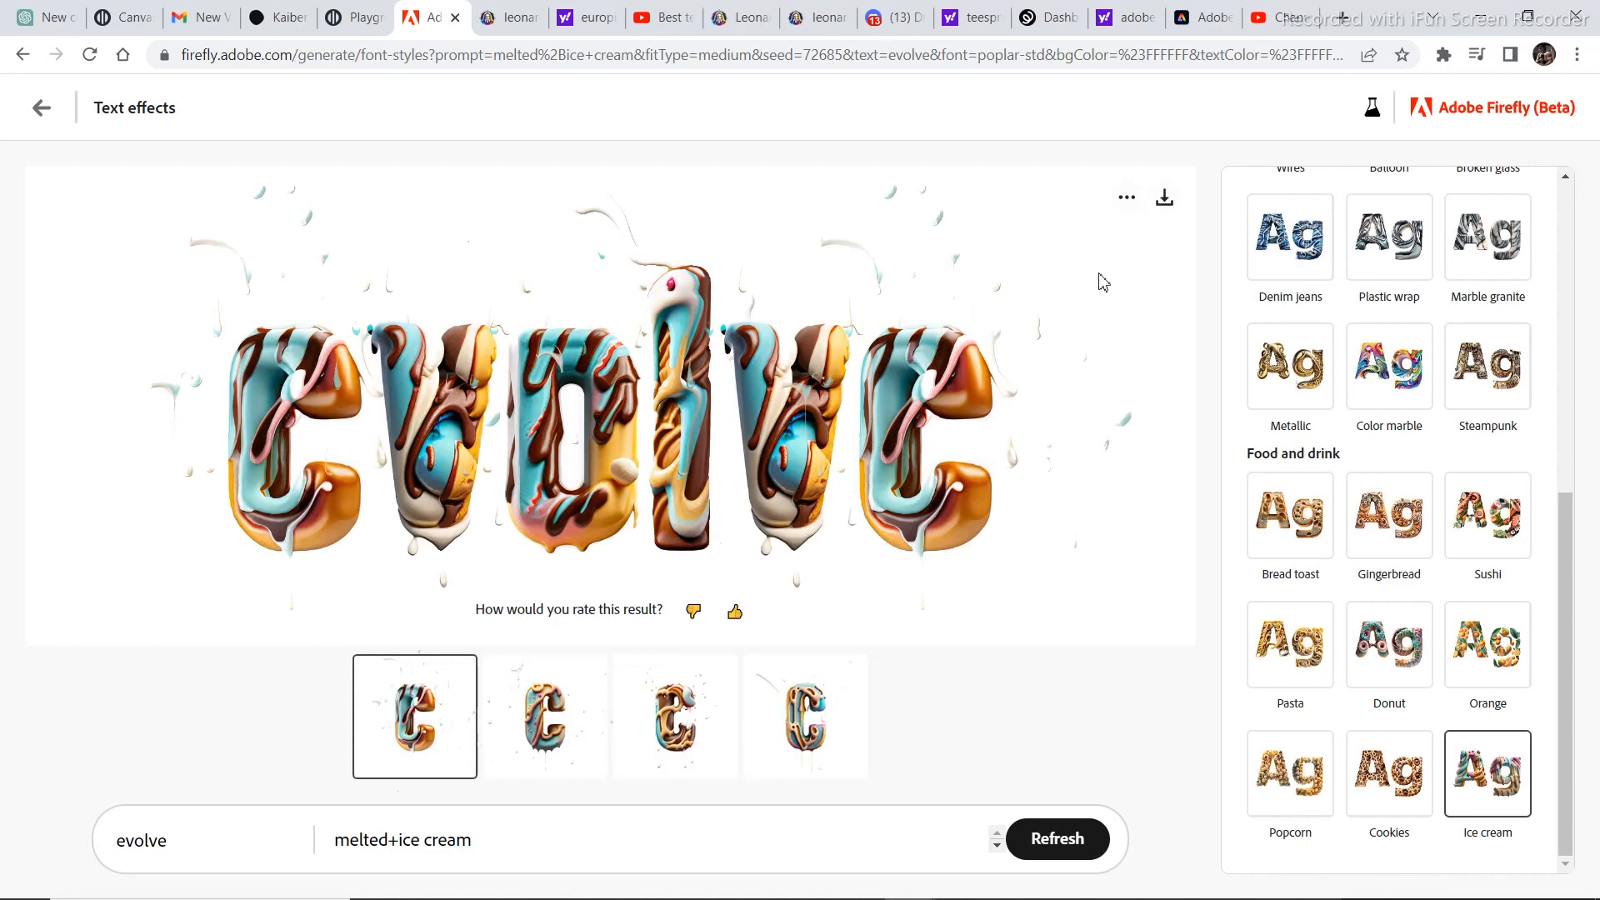
# Download the ice cream version of the evolve text, accepting the Content Credentials notice, and access the downloaded JPG.
pyautogui.click(1165, 199)
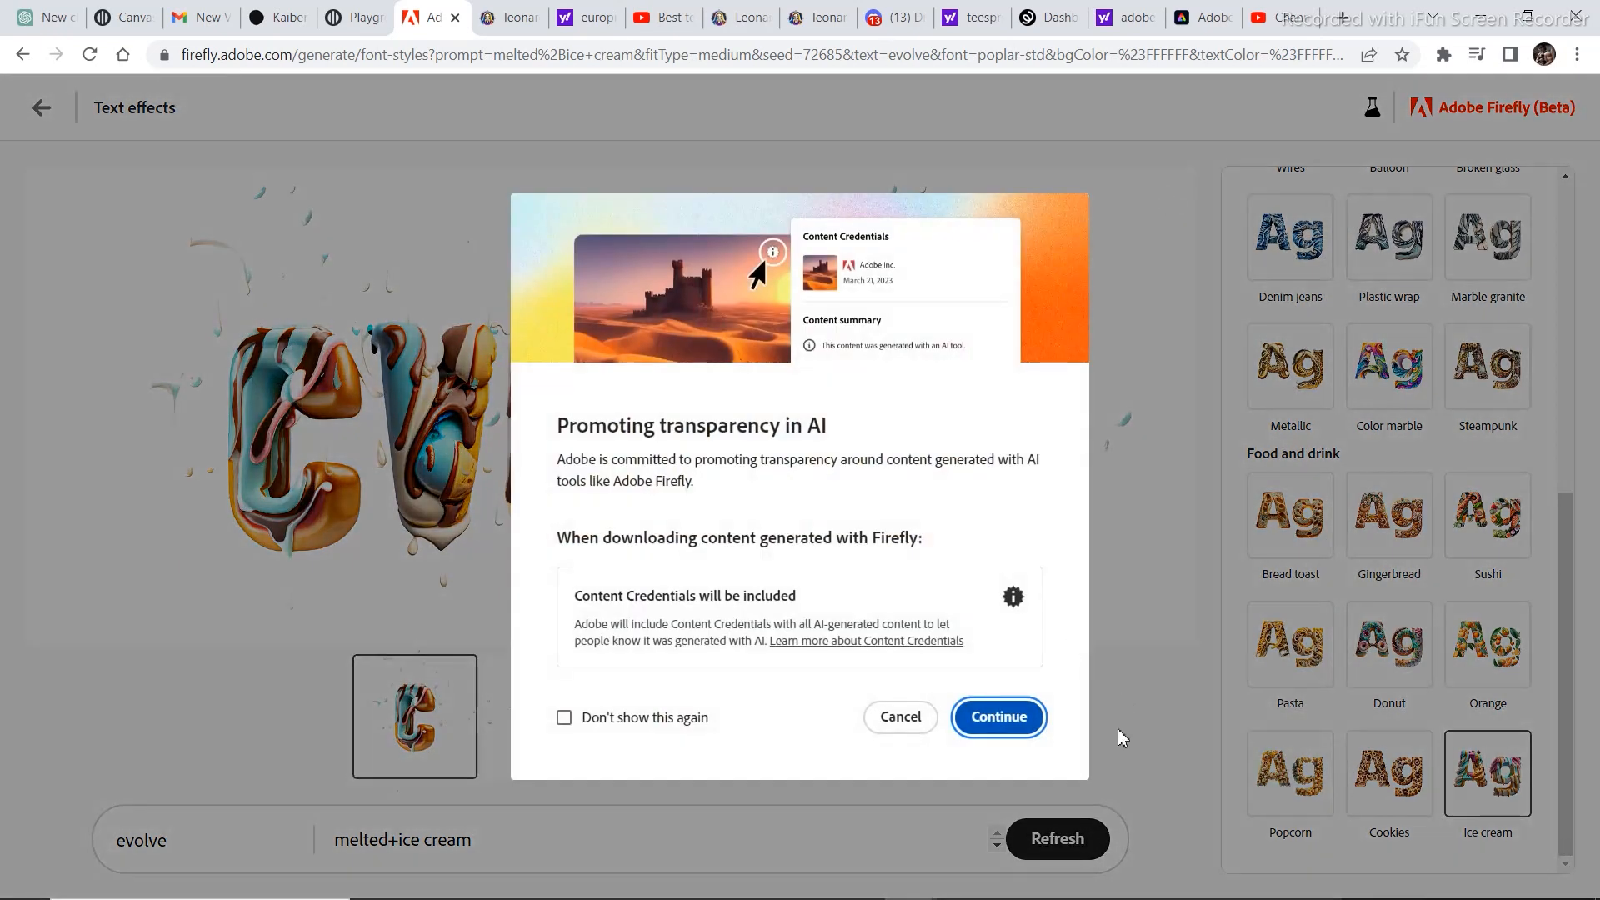
pyautogui.click(564, 717)
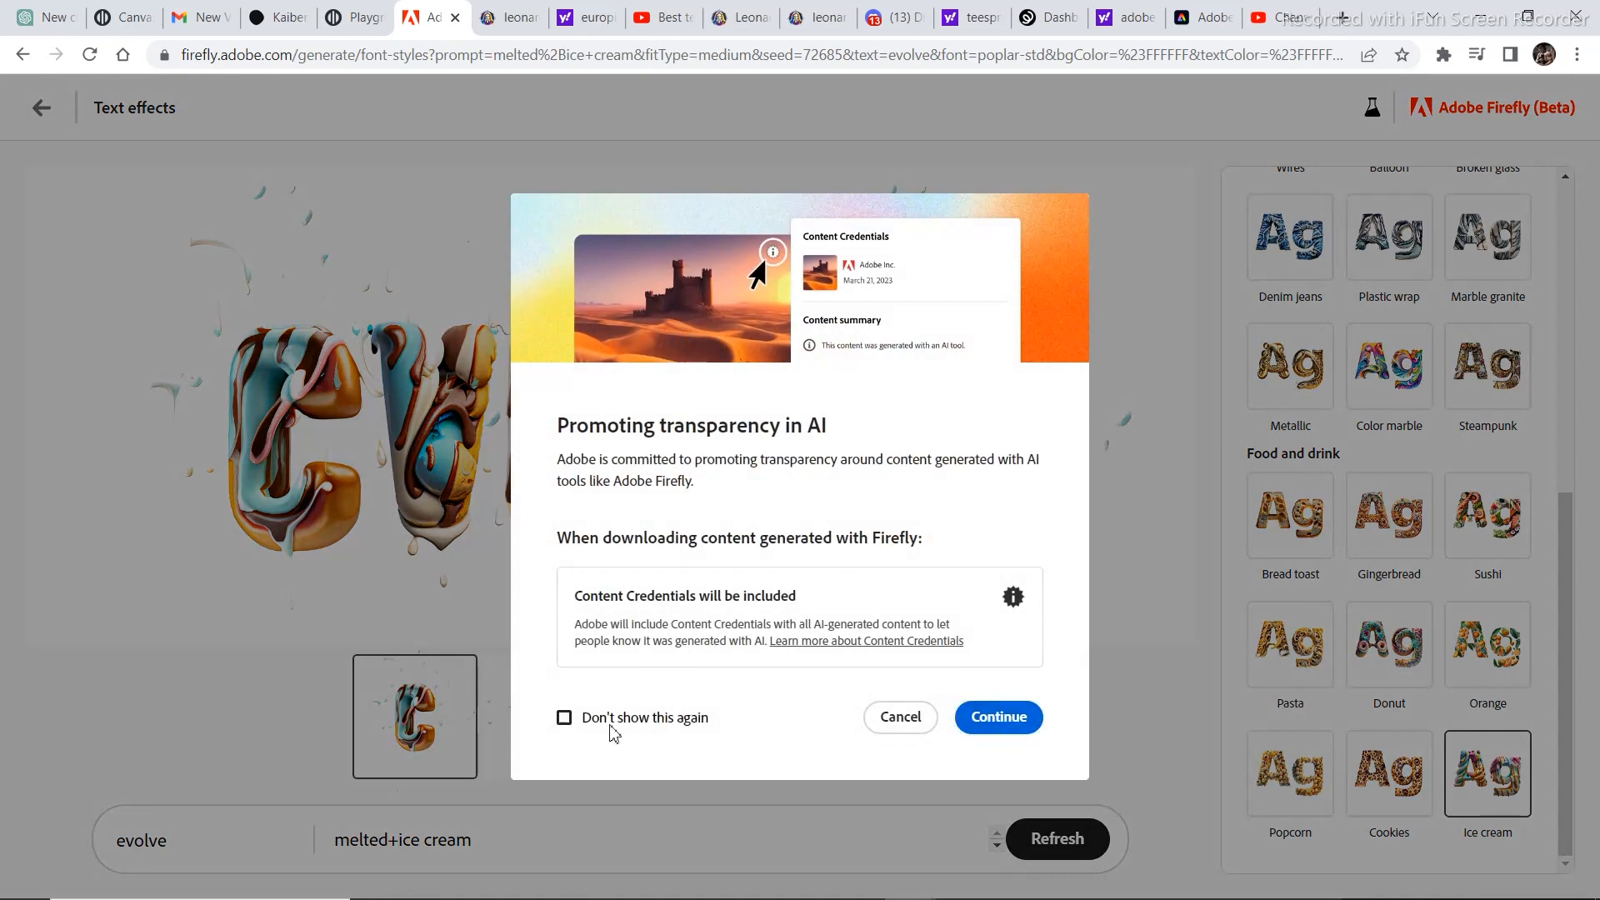
pyautogui.click(996, 733)
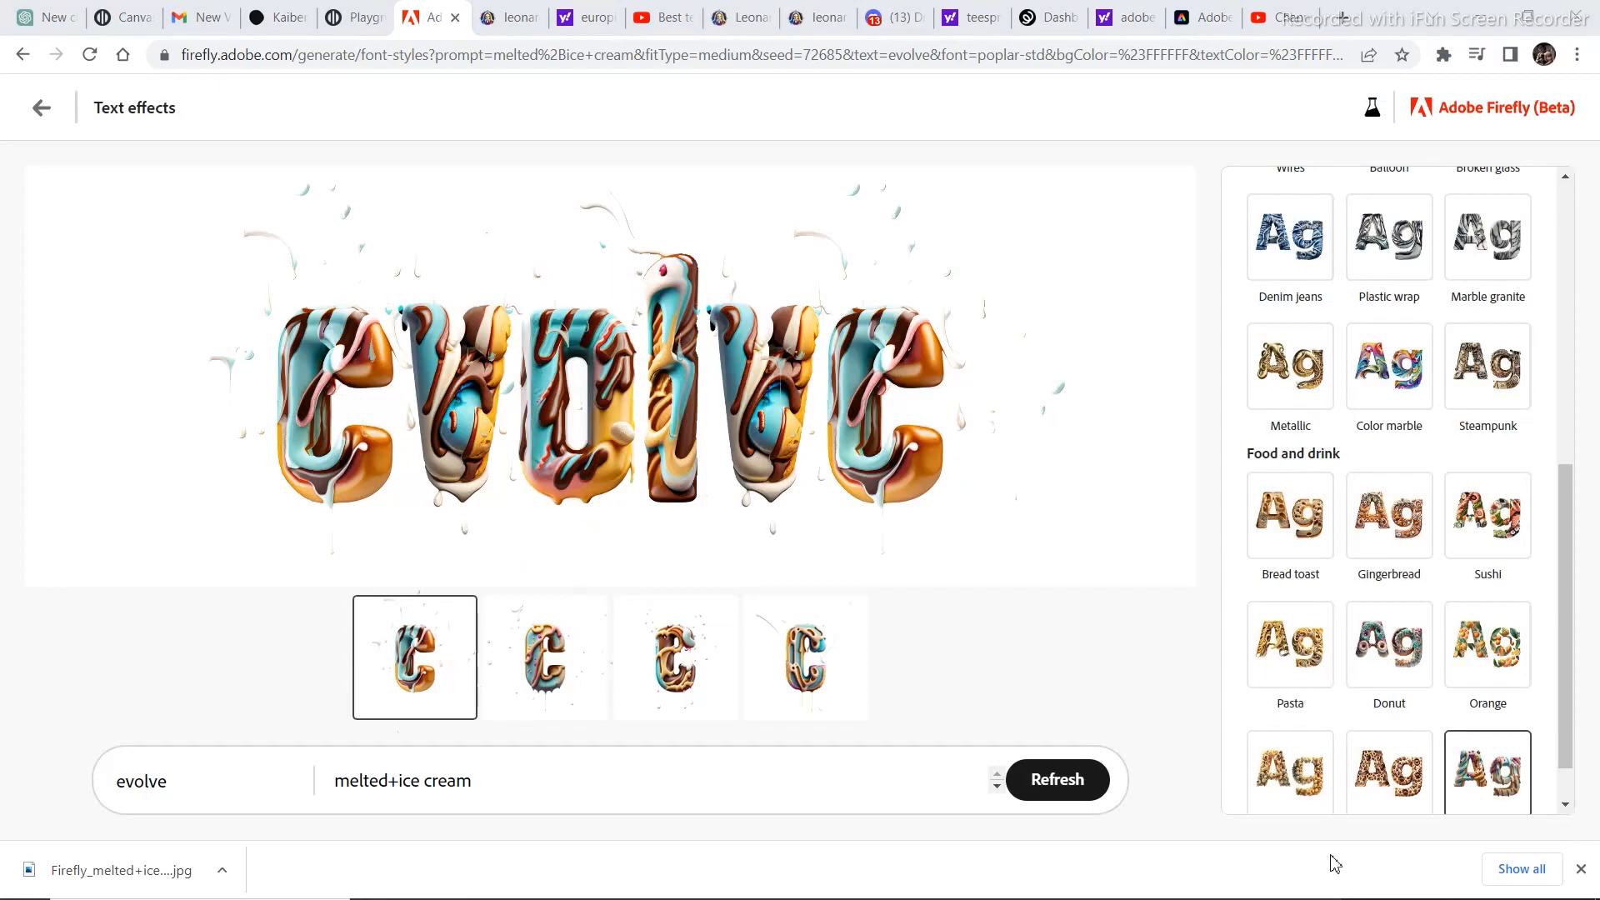
pyautogui.click(198, 879)
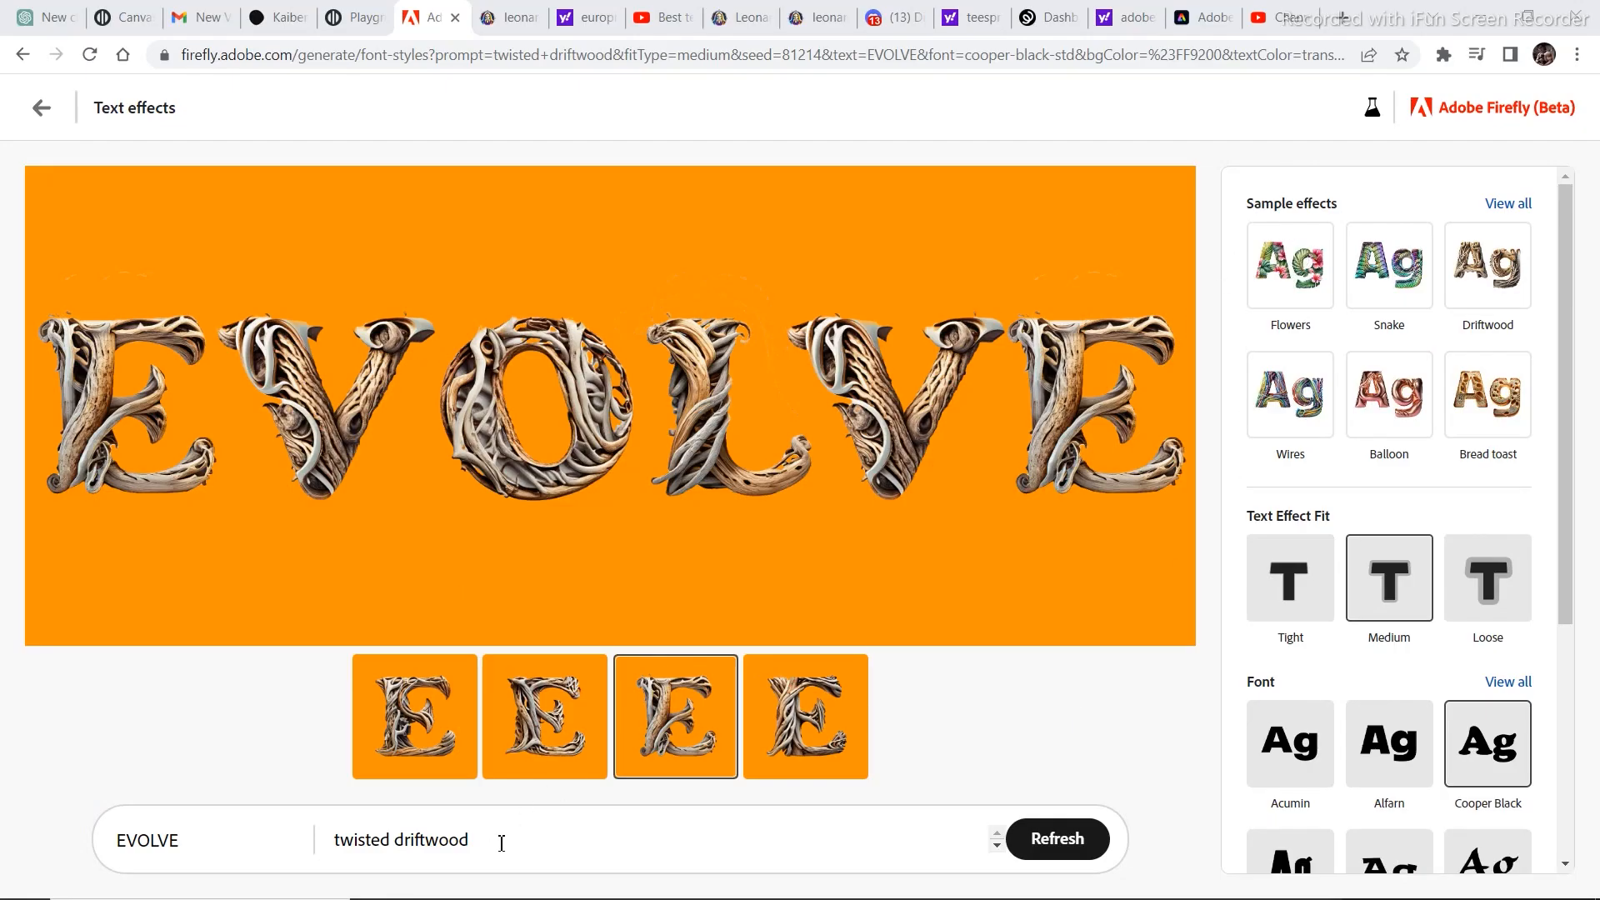
# Replace the "twisted driftwood" prompt with "brown fur" and regenerate the EVOLVE text effect.
pyautogui.moveTo(500, 843); pyautogui.dragTo(342, 855)
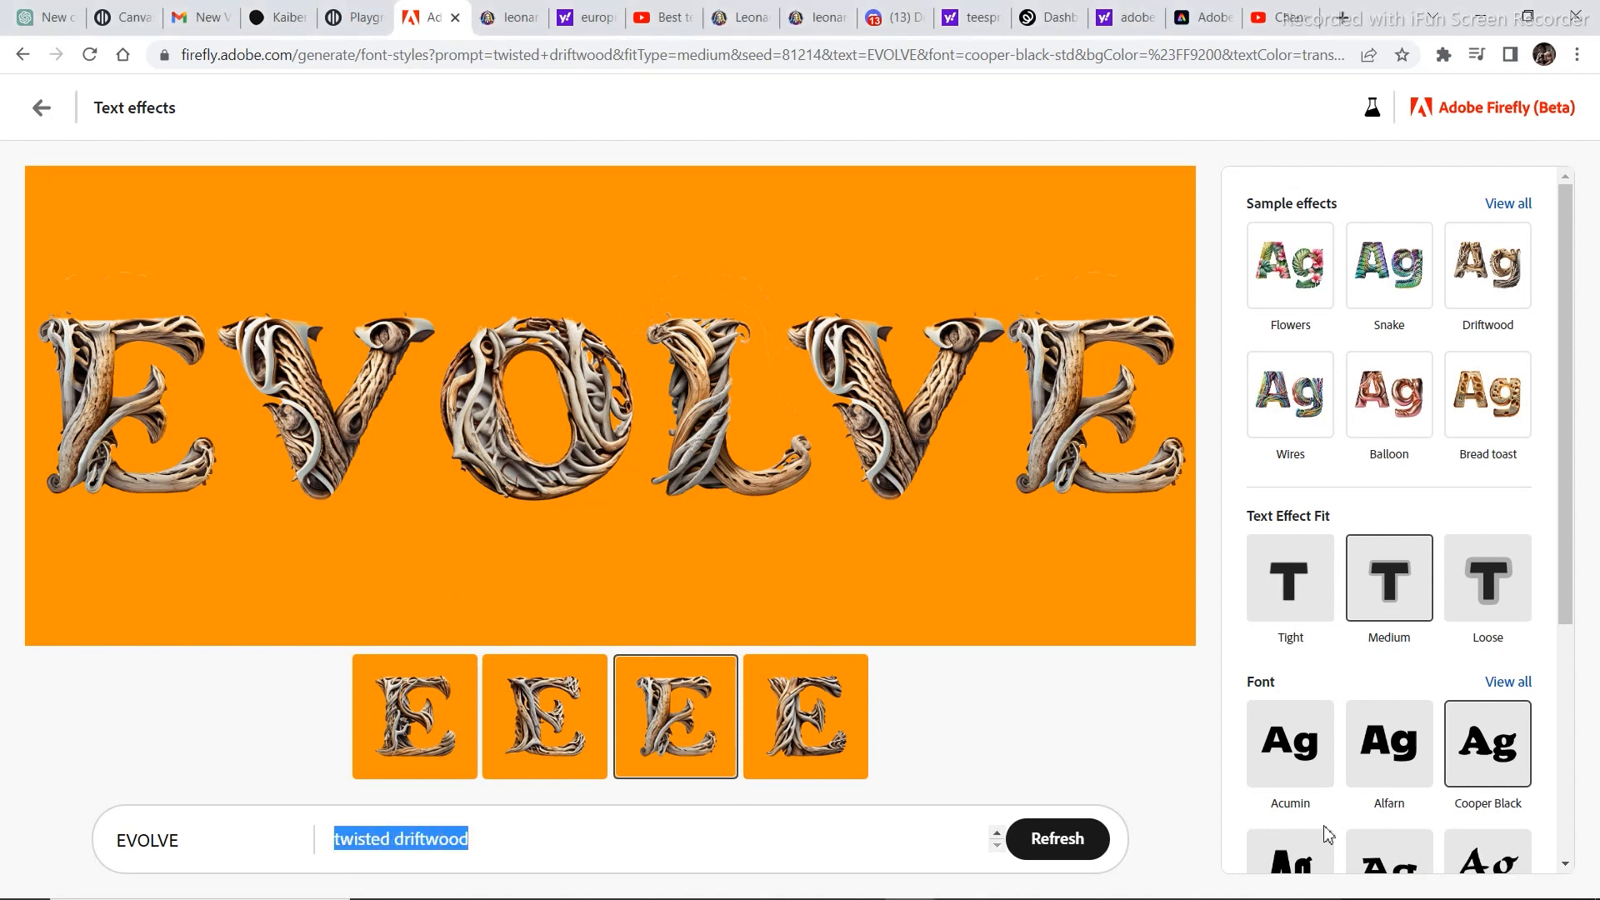
pyautogui.write('brown fur')
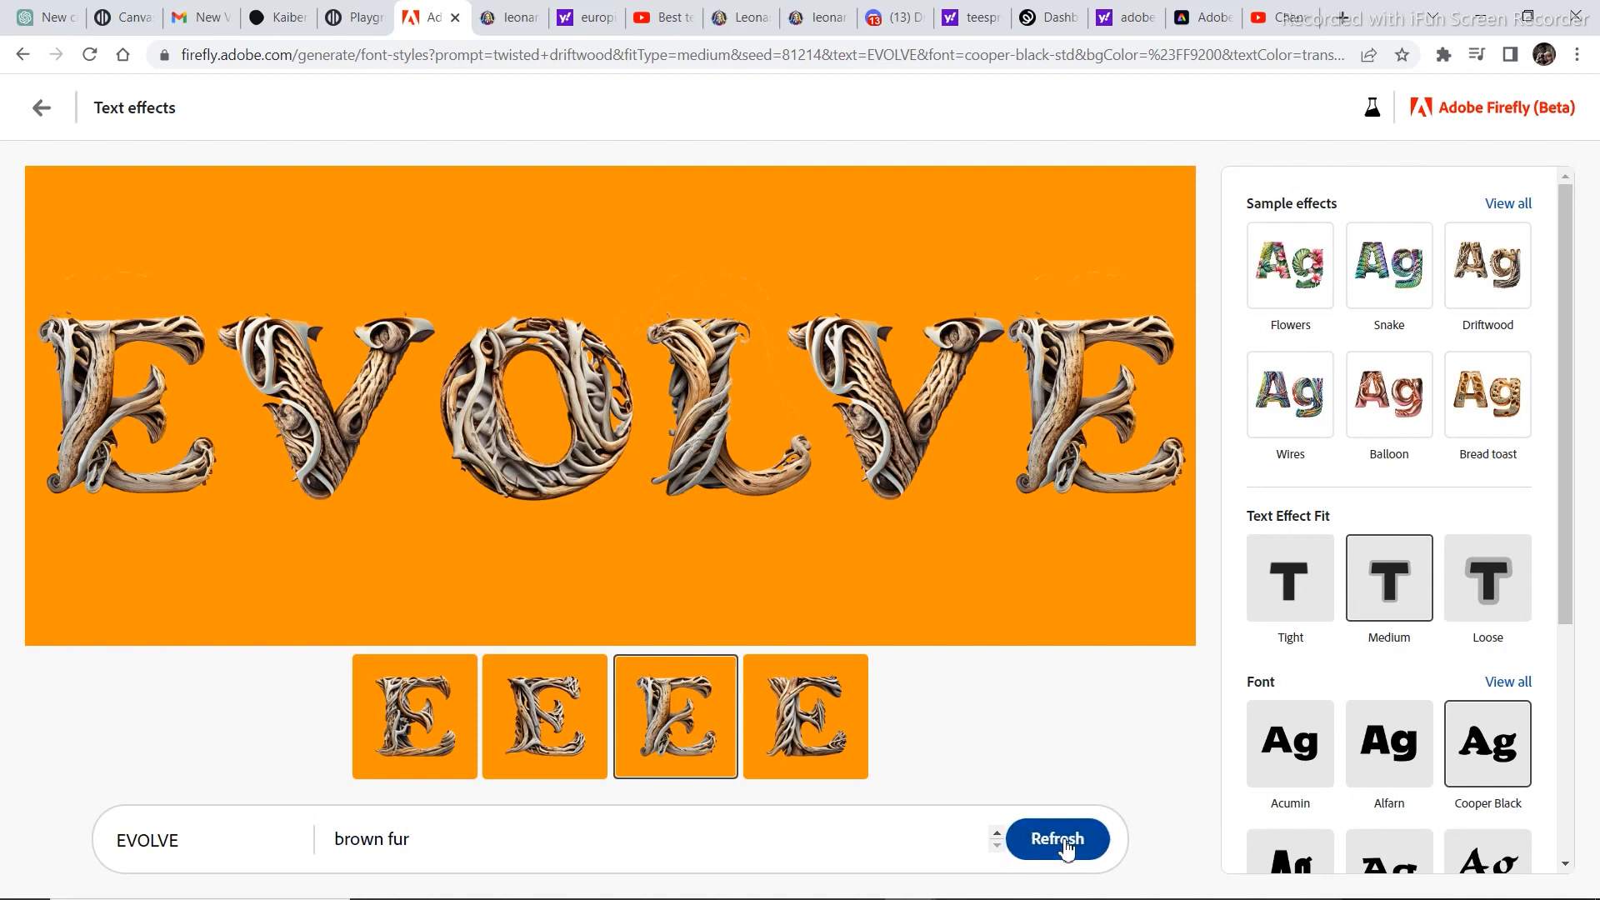
pyautogui.click(1066, 841)
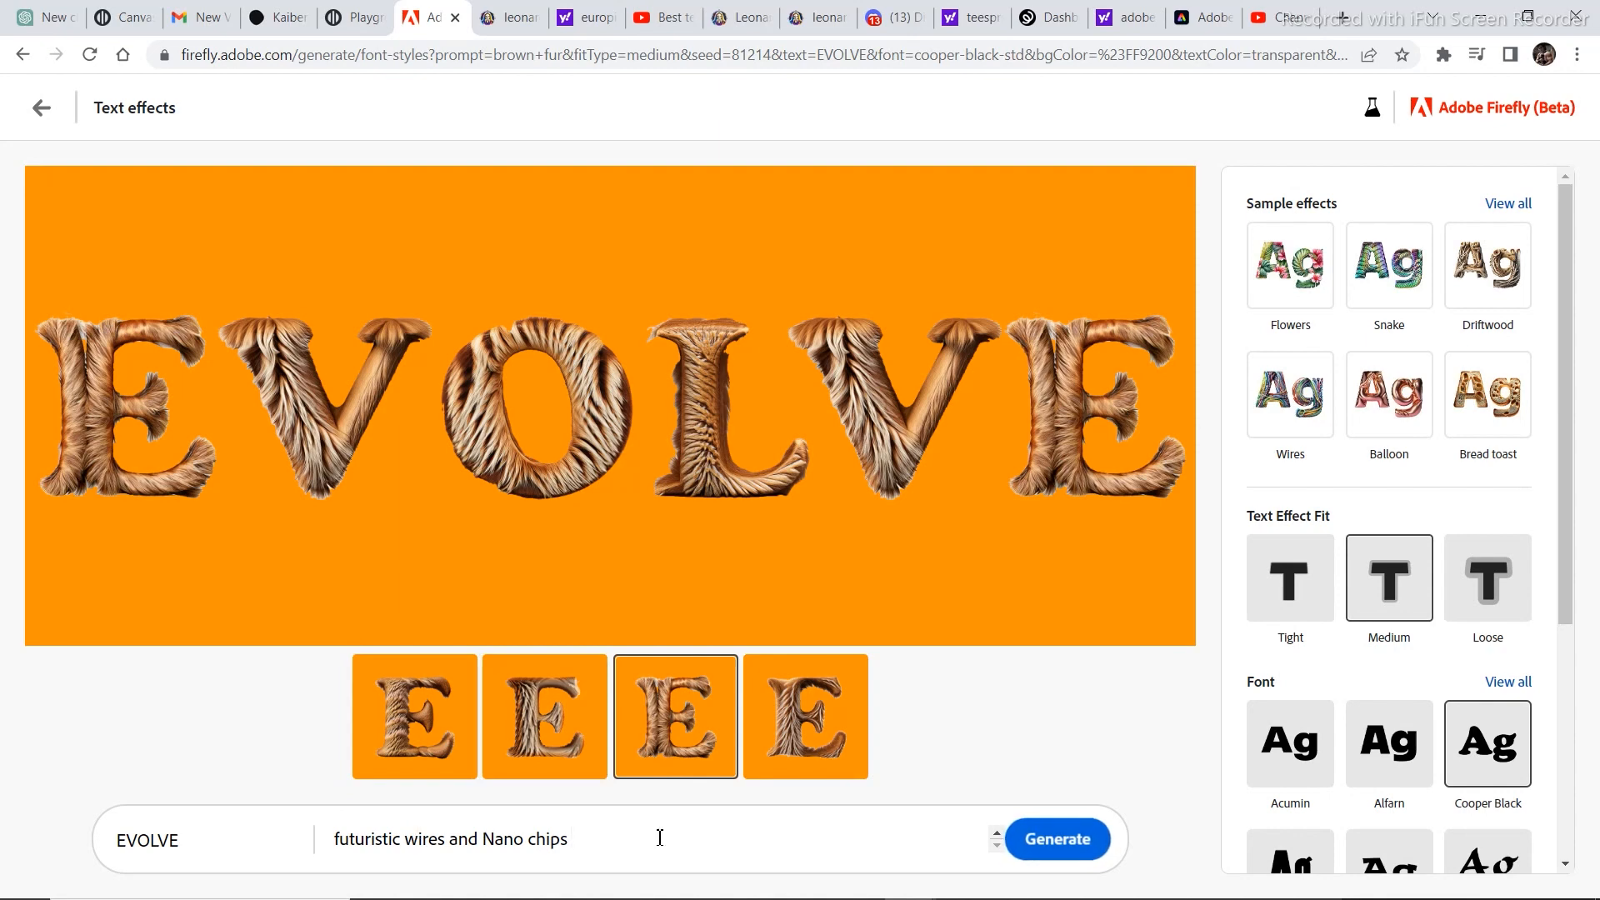
# Generate the EVOLVE text effect from the prompt "futuristic wires and Nano chips" and set its background color to white after trying black.
pyautogui.click(1058, 840)
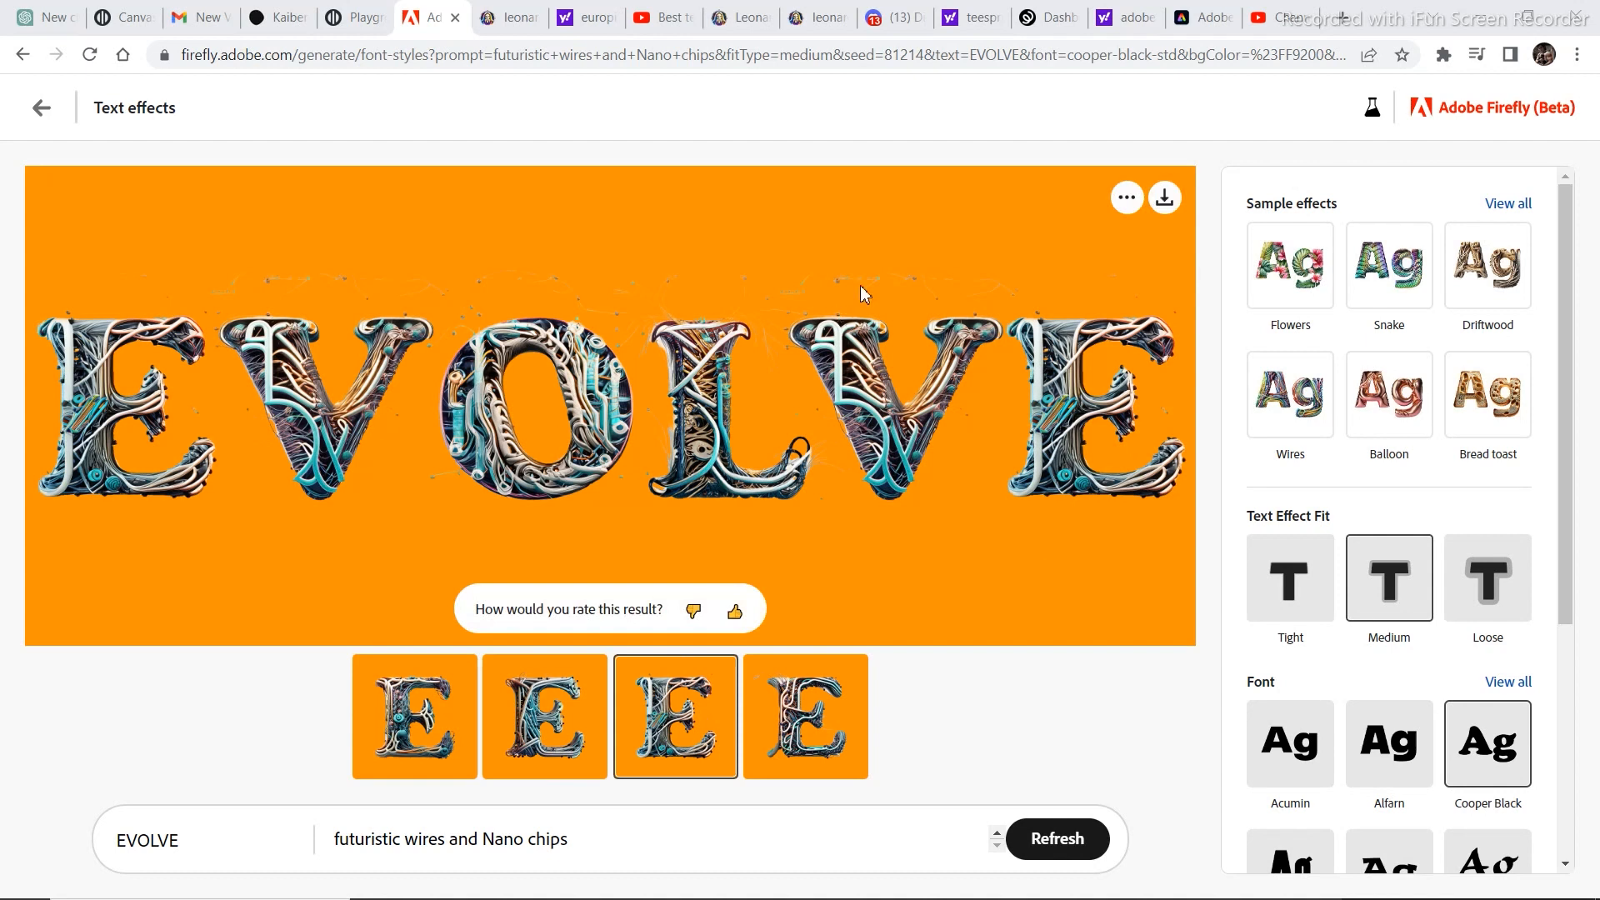
pyautogui.moveTo(1567, 295); pyautogui.dragTo(1556, 530)
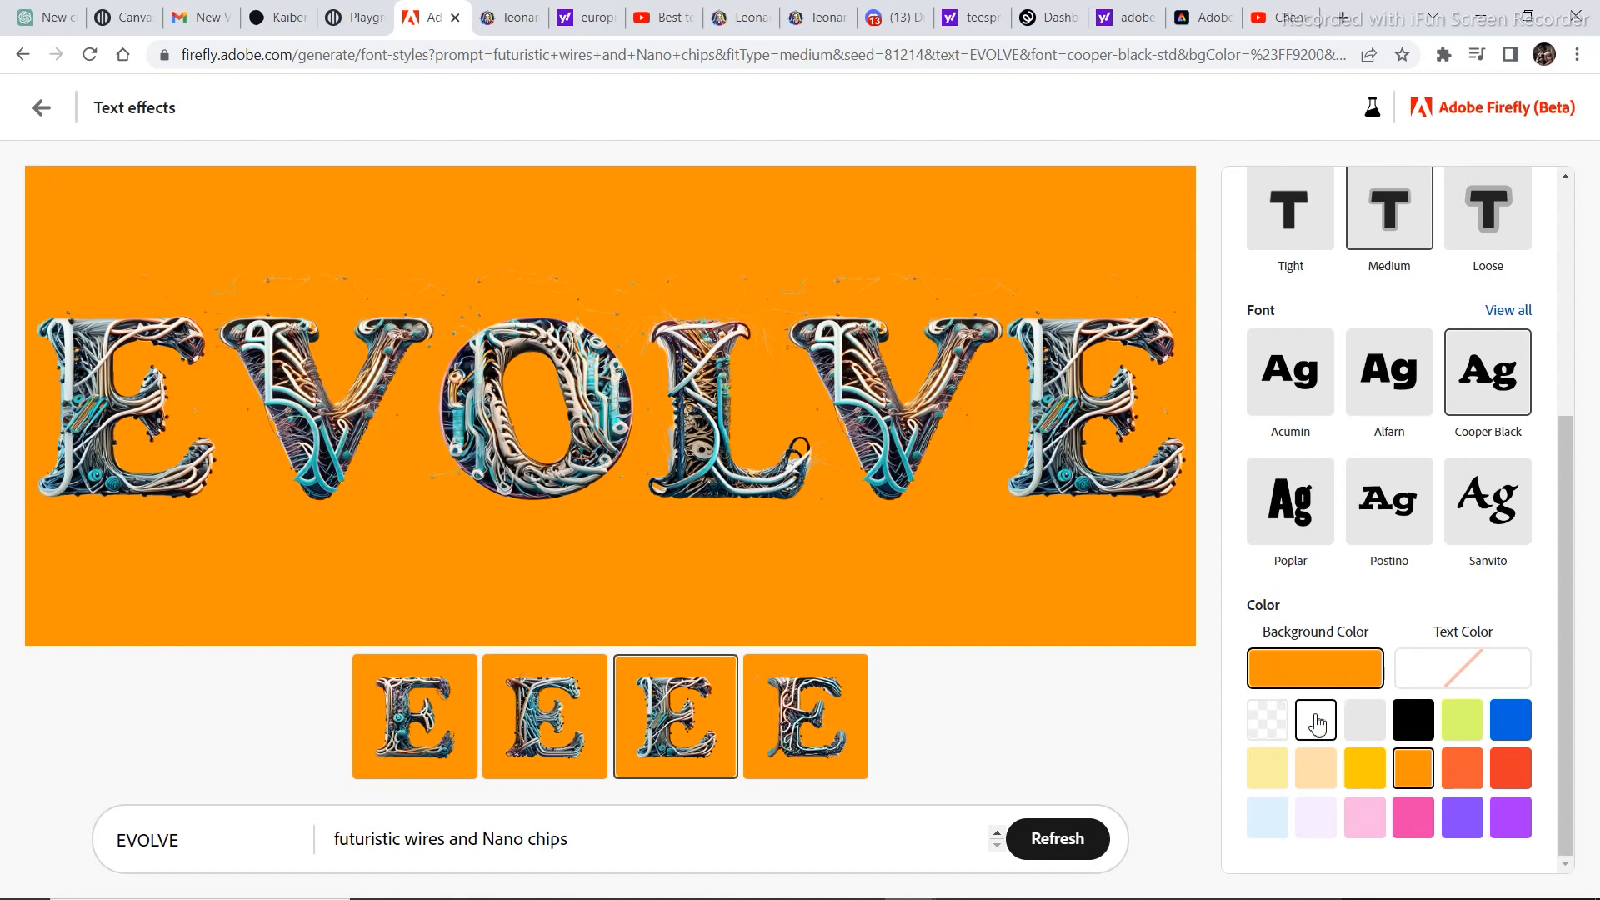
pyautogui.click(1414, 735)
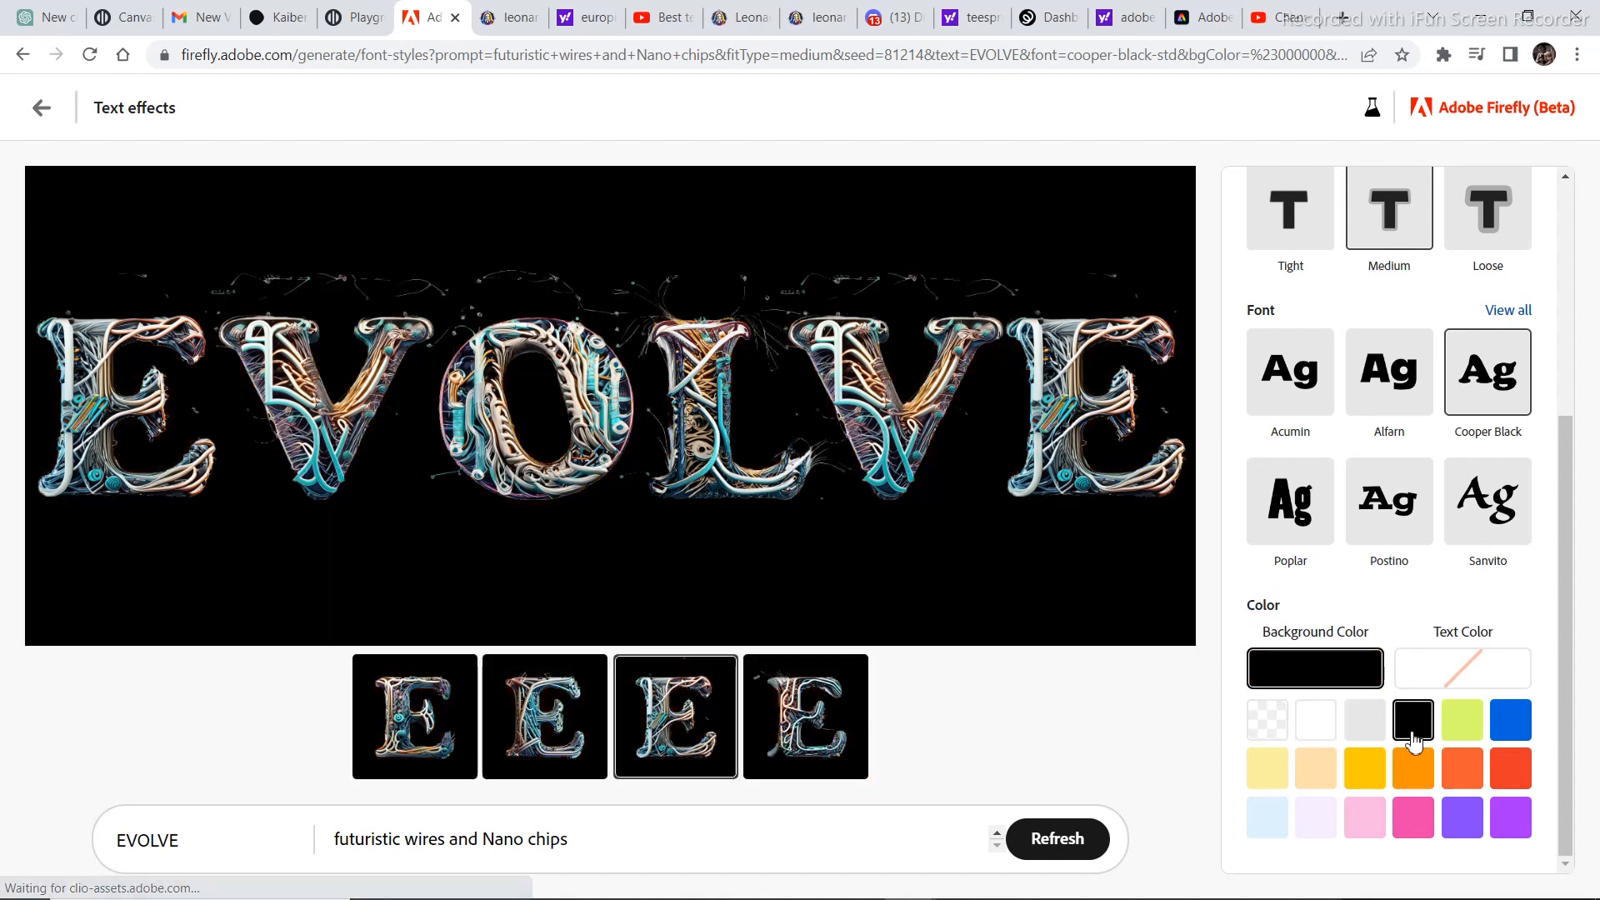
pyautogui.click(1305, 739)
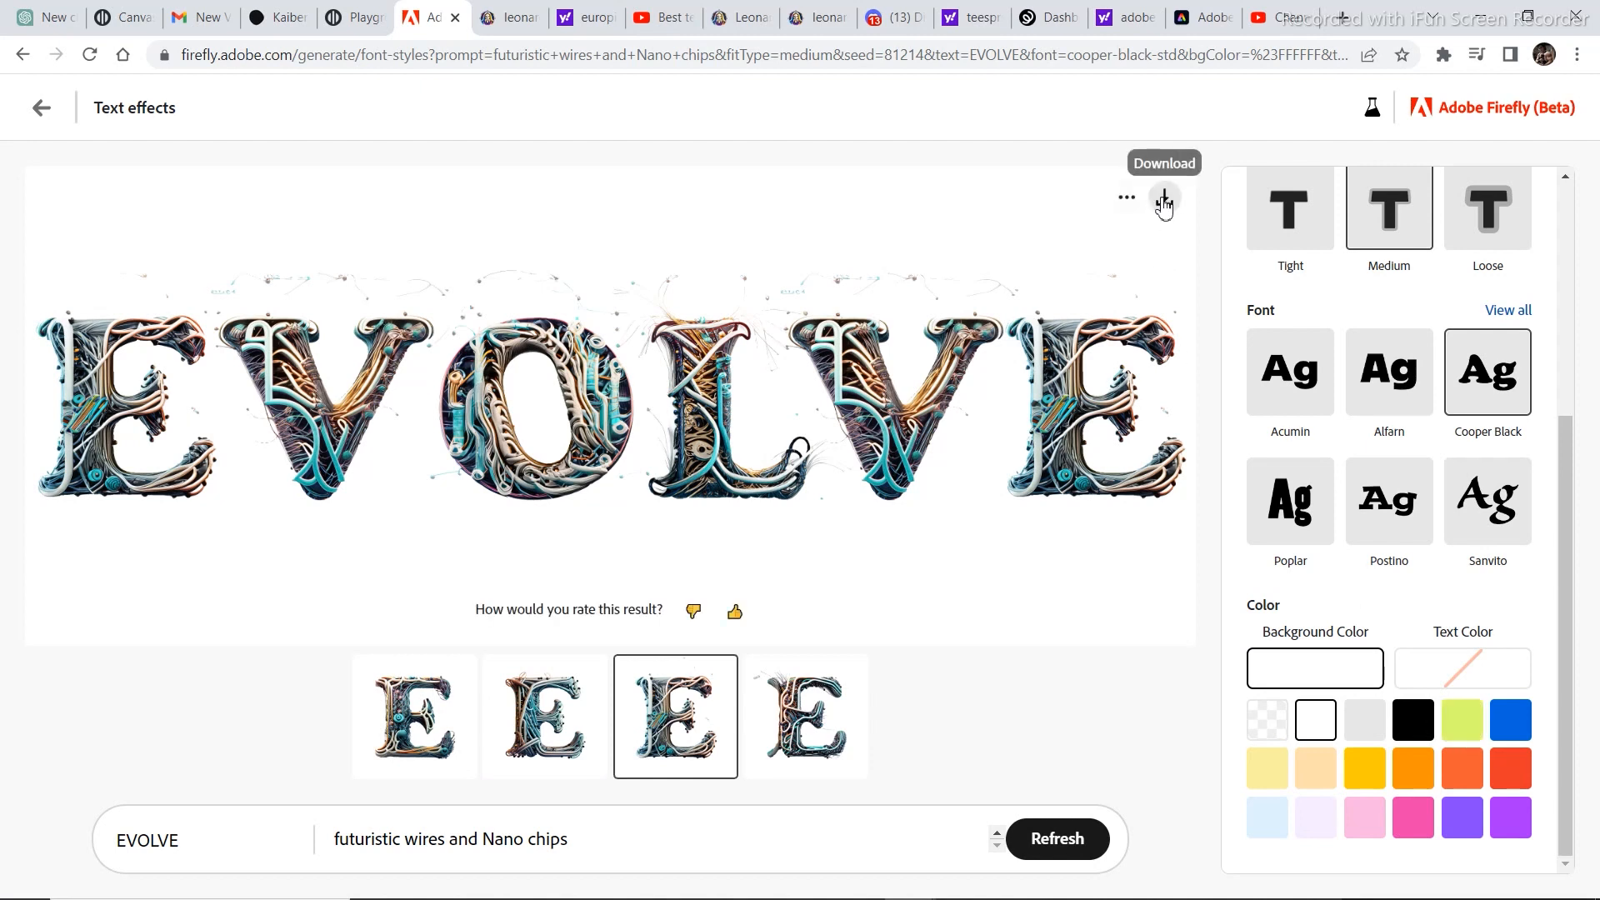
# Open the Text to image generator from the Firefly home page.
pyautogui.moveTo(1381, 888)
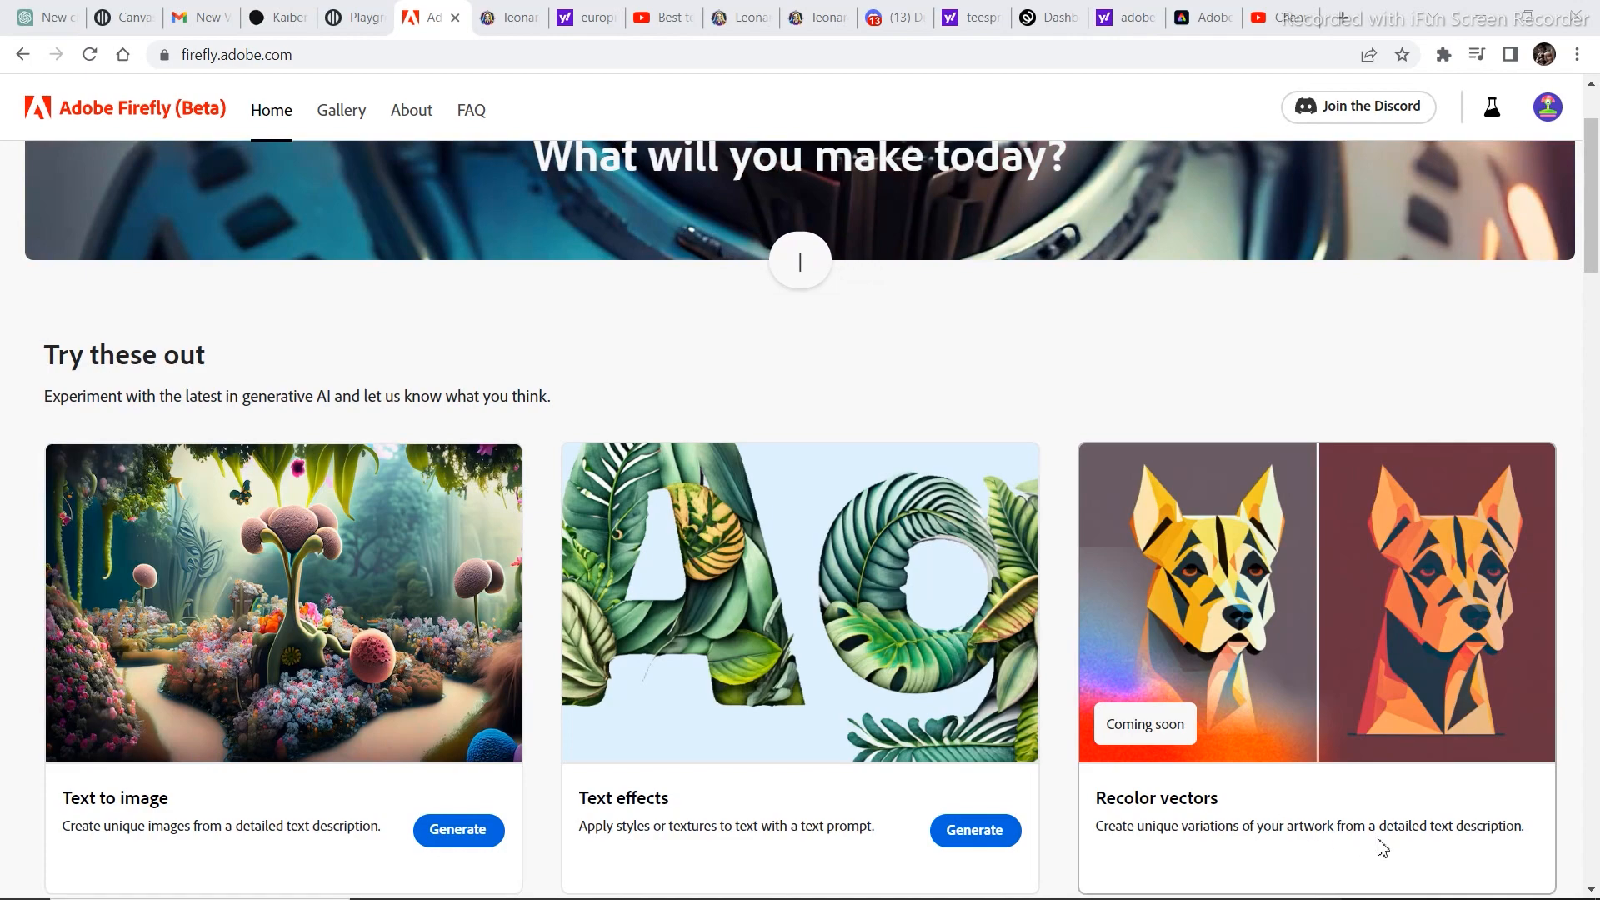
pyautogui.click(459, 830)
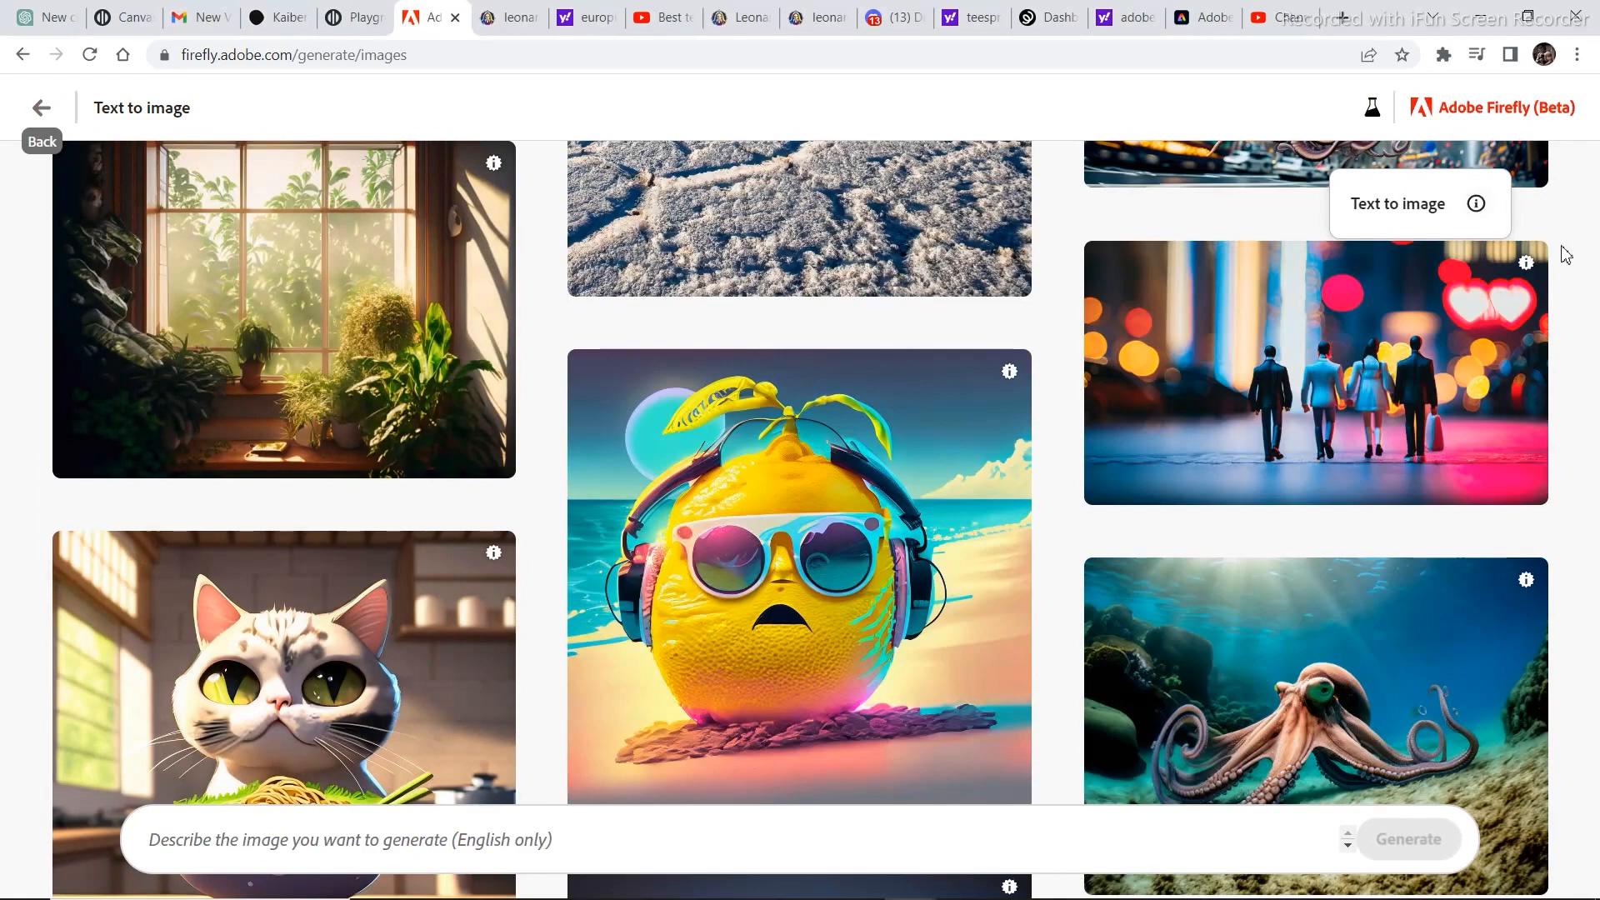
# Browse the Text to image gallery and read the prompts behind the sample images.
pyautogui.scroll(-6, 1321, 338)
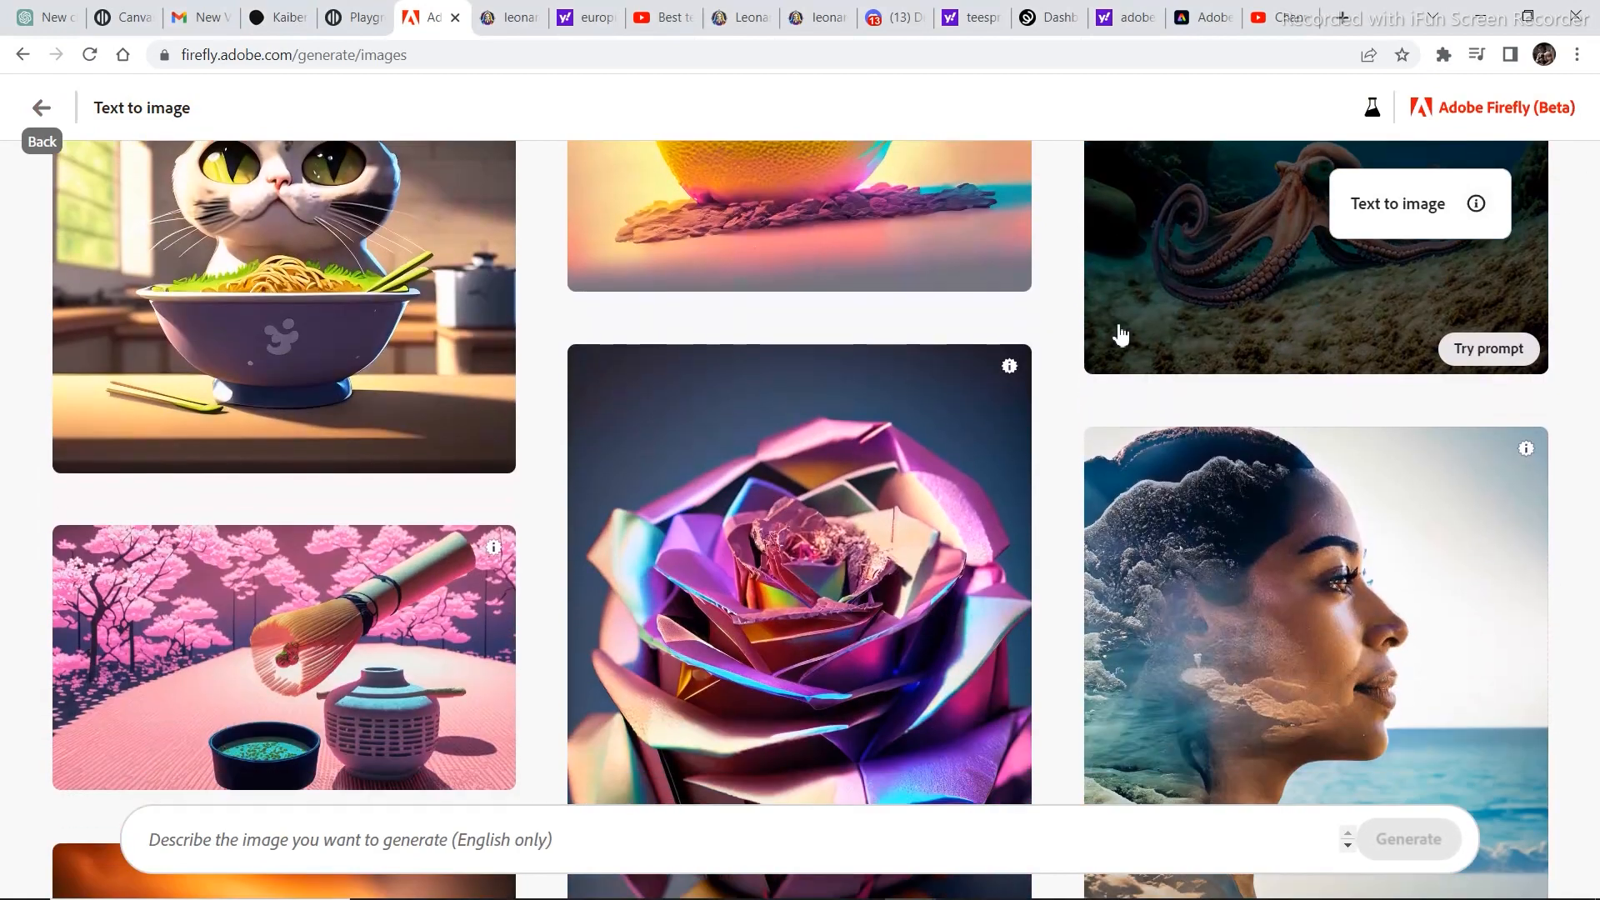
pyautogui.scroll(-13, 1120, 335)
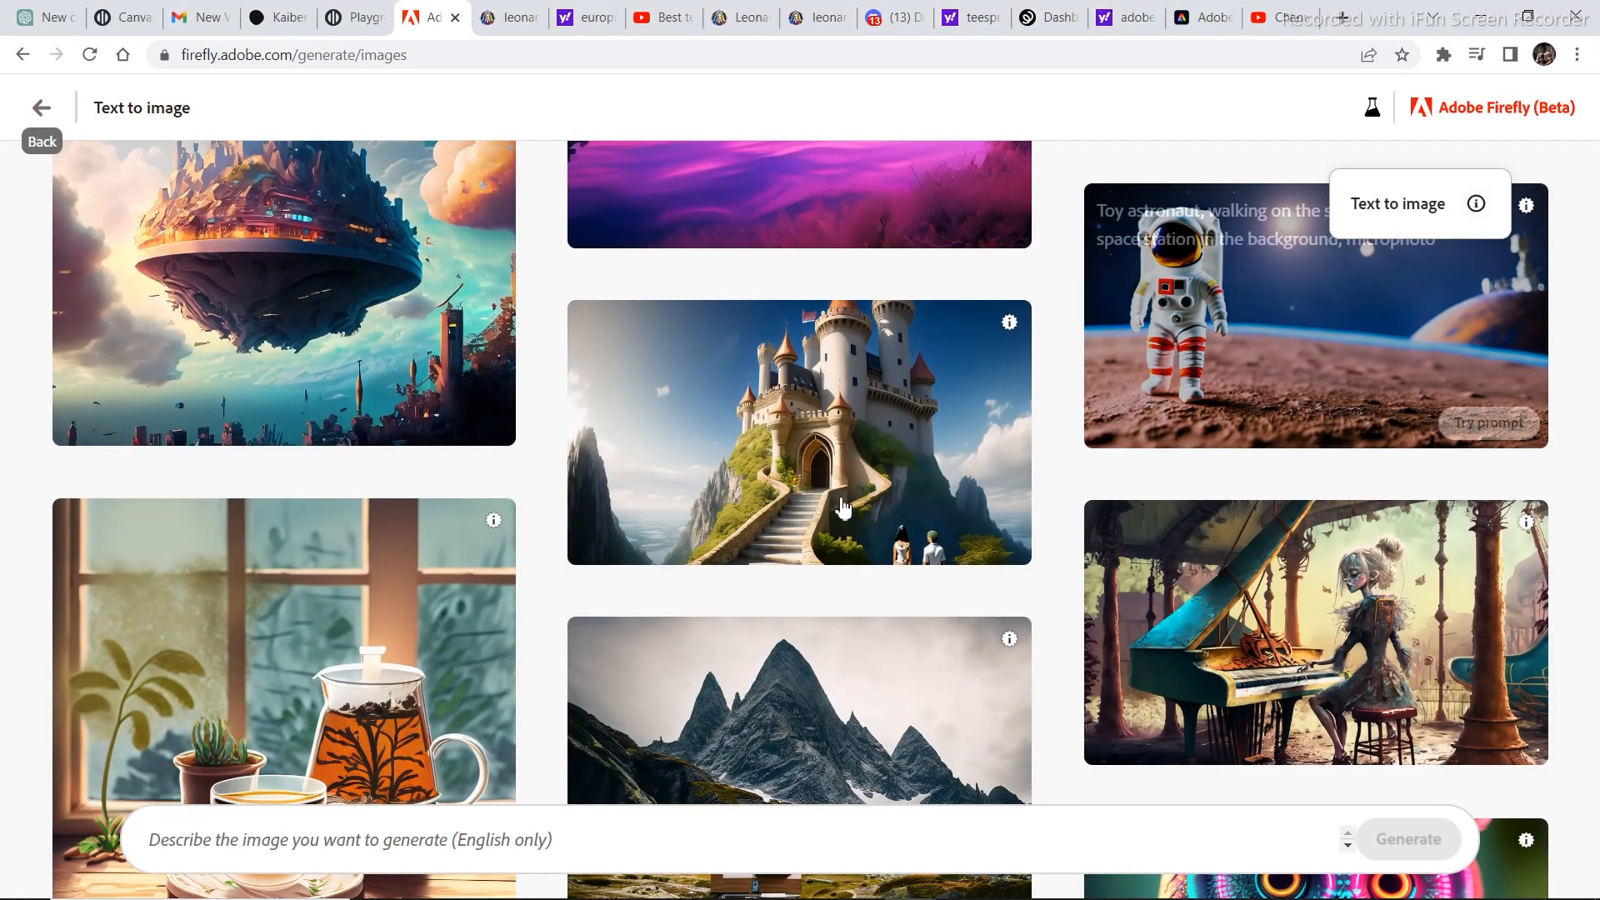
pyautogui.scroll(10, 842, 505)
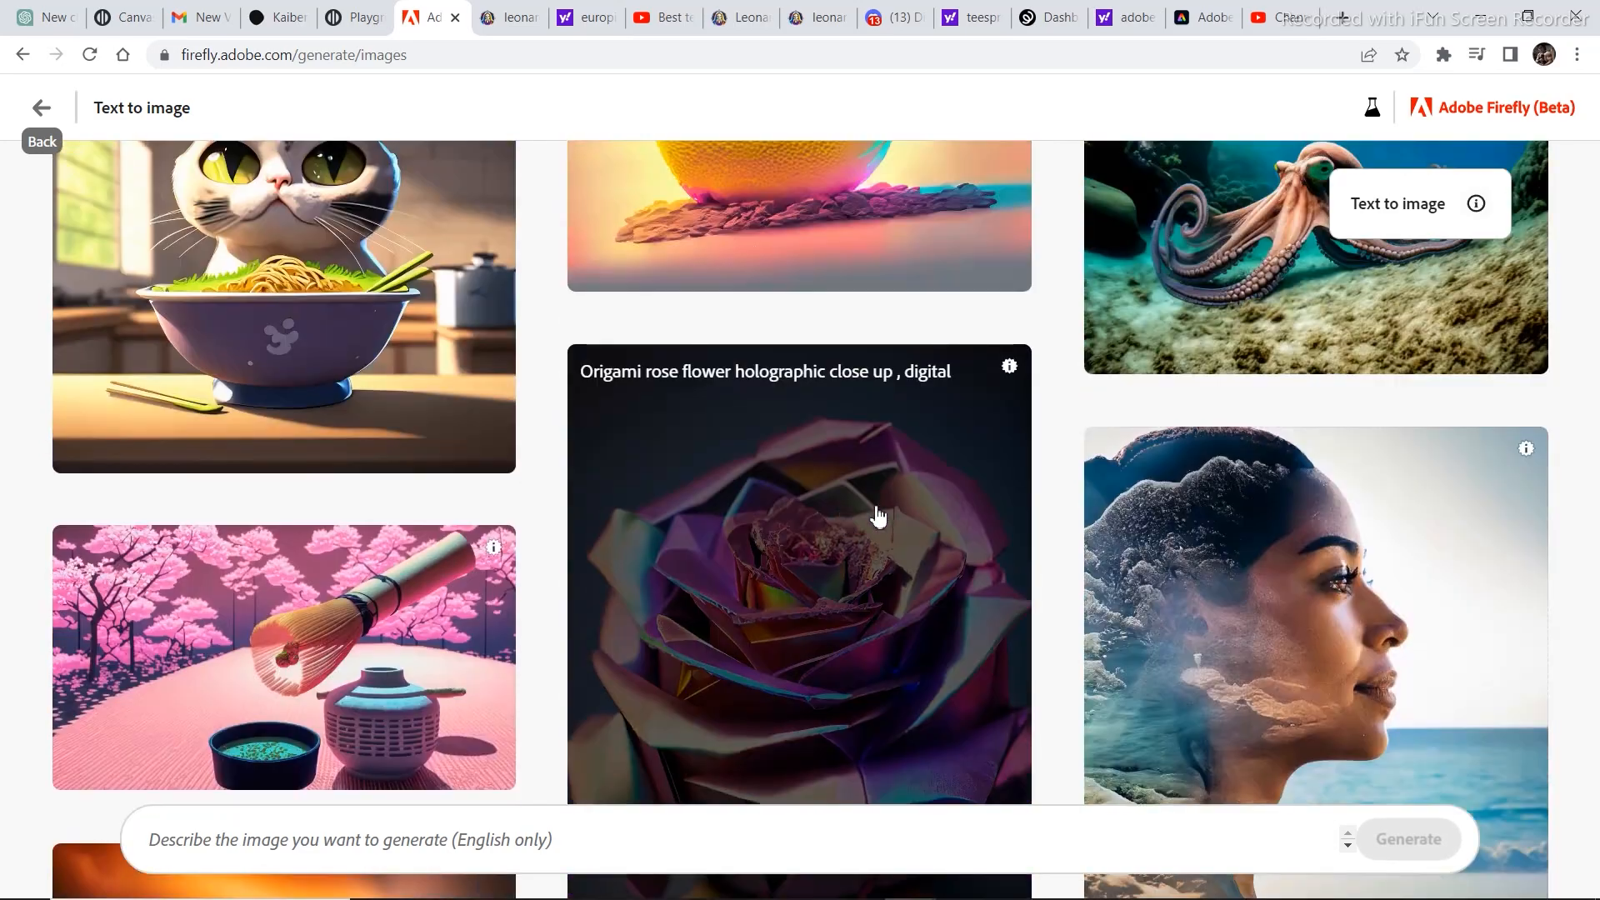
pyautogui.scroll(8, 290, 414)
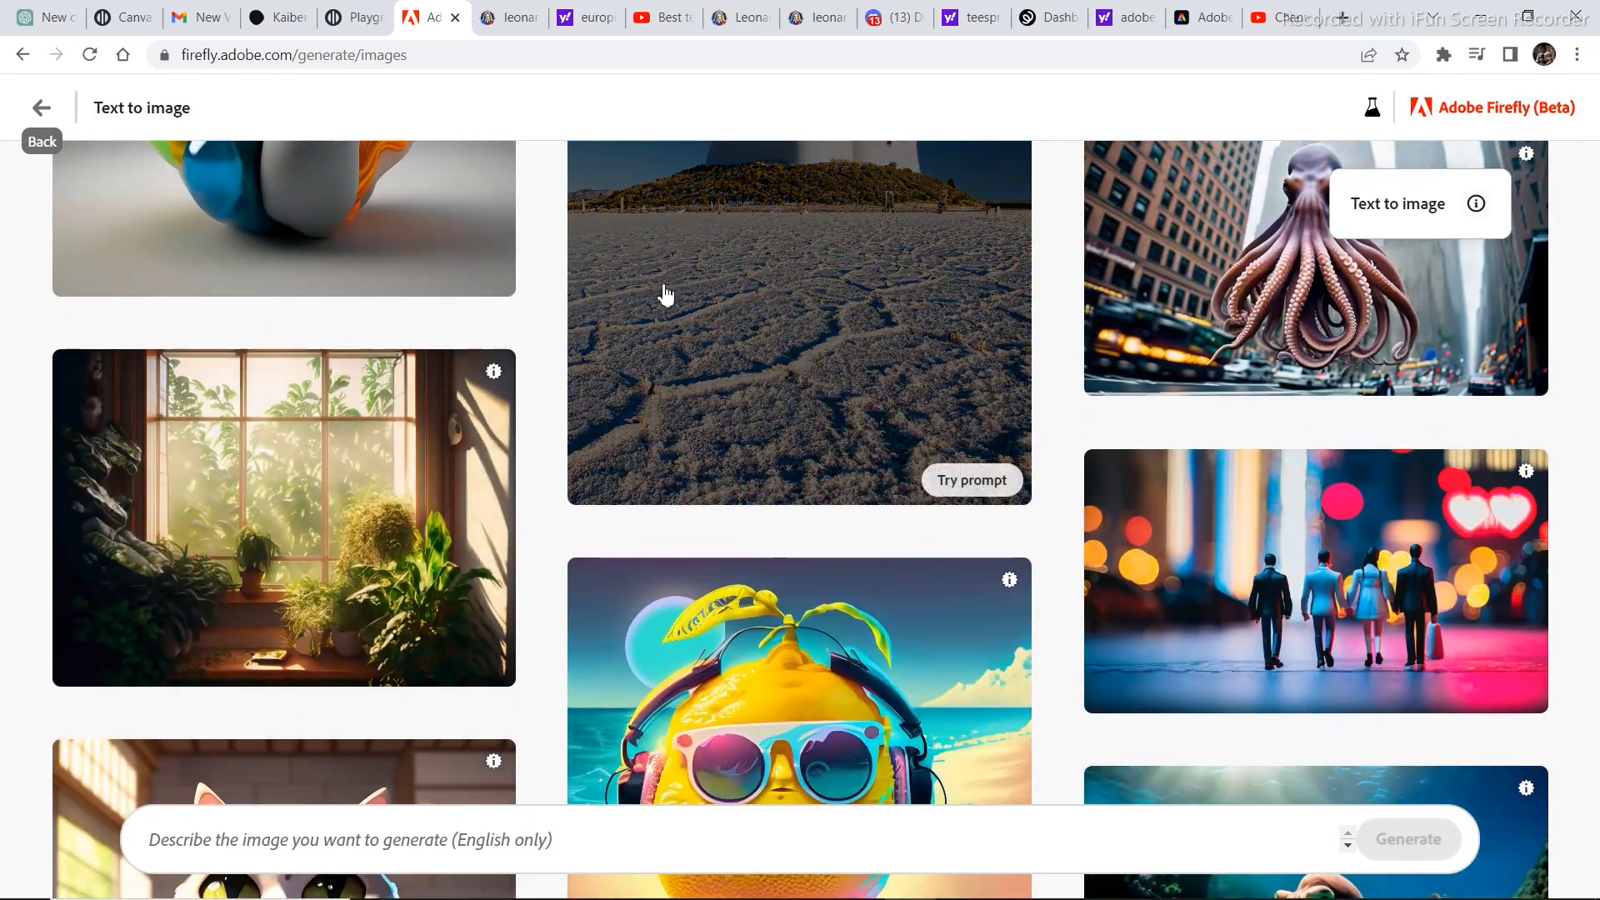
pyautogui.scroll(5, 708, 386)
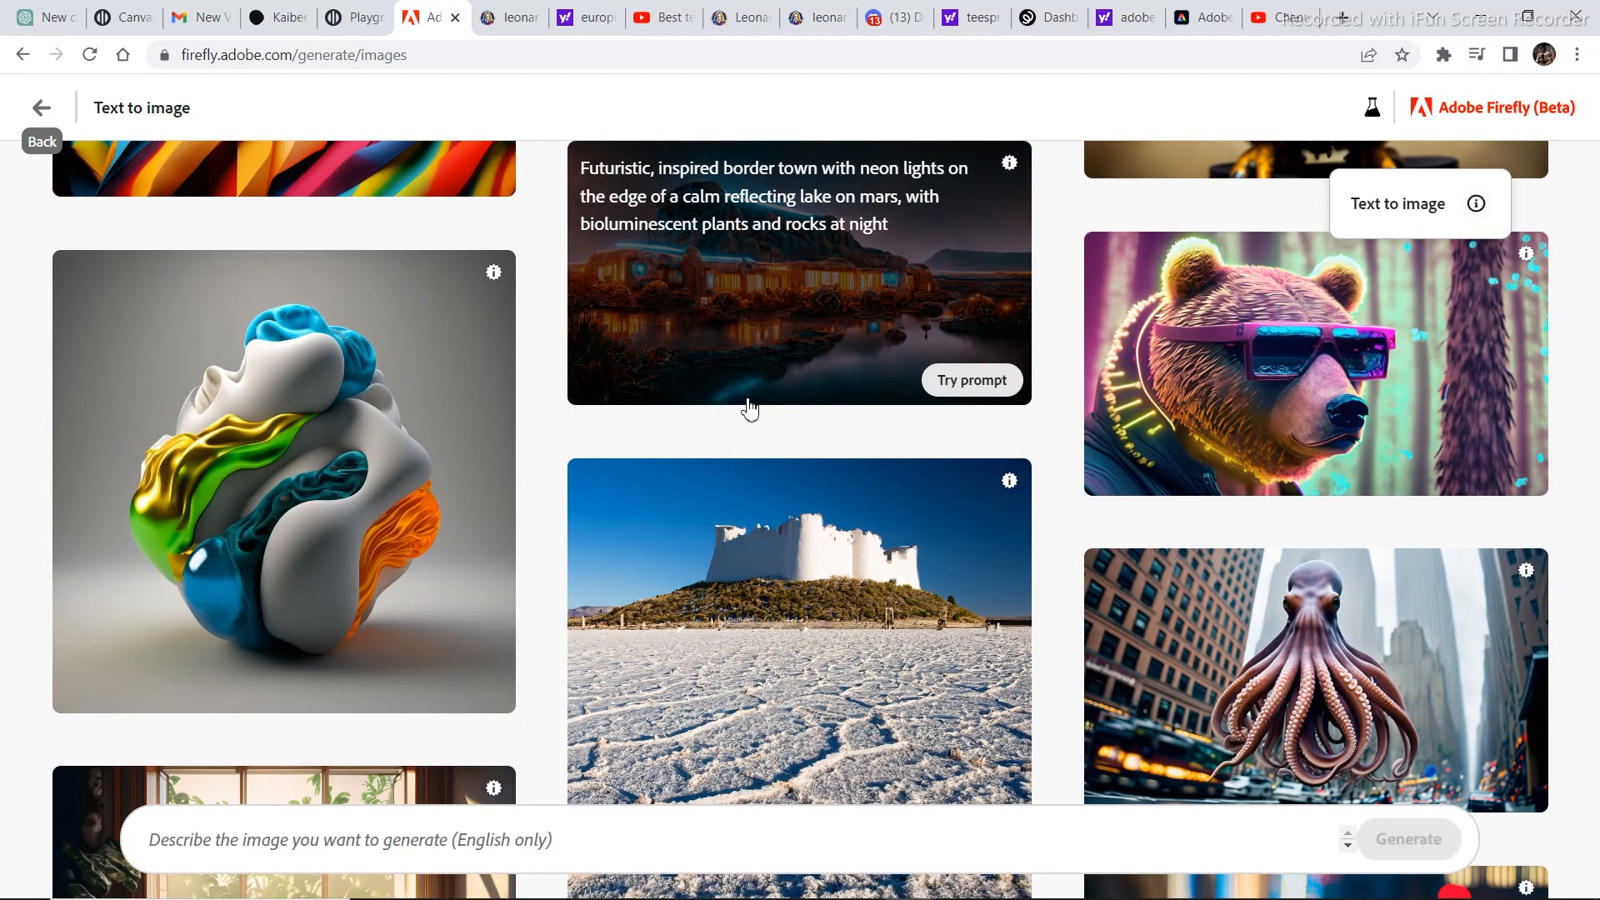
pyautogui.scroll(5, 714, 423)
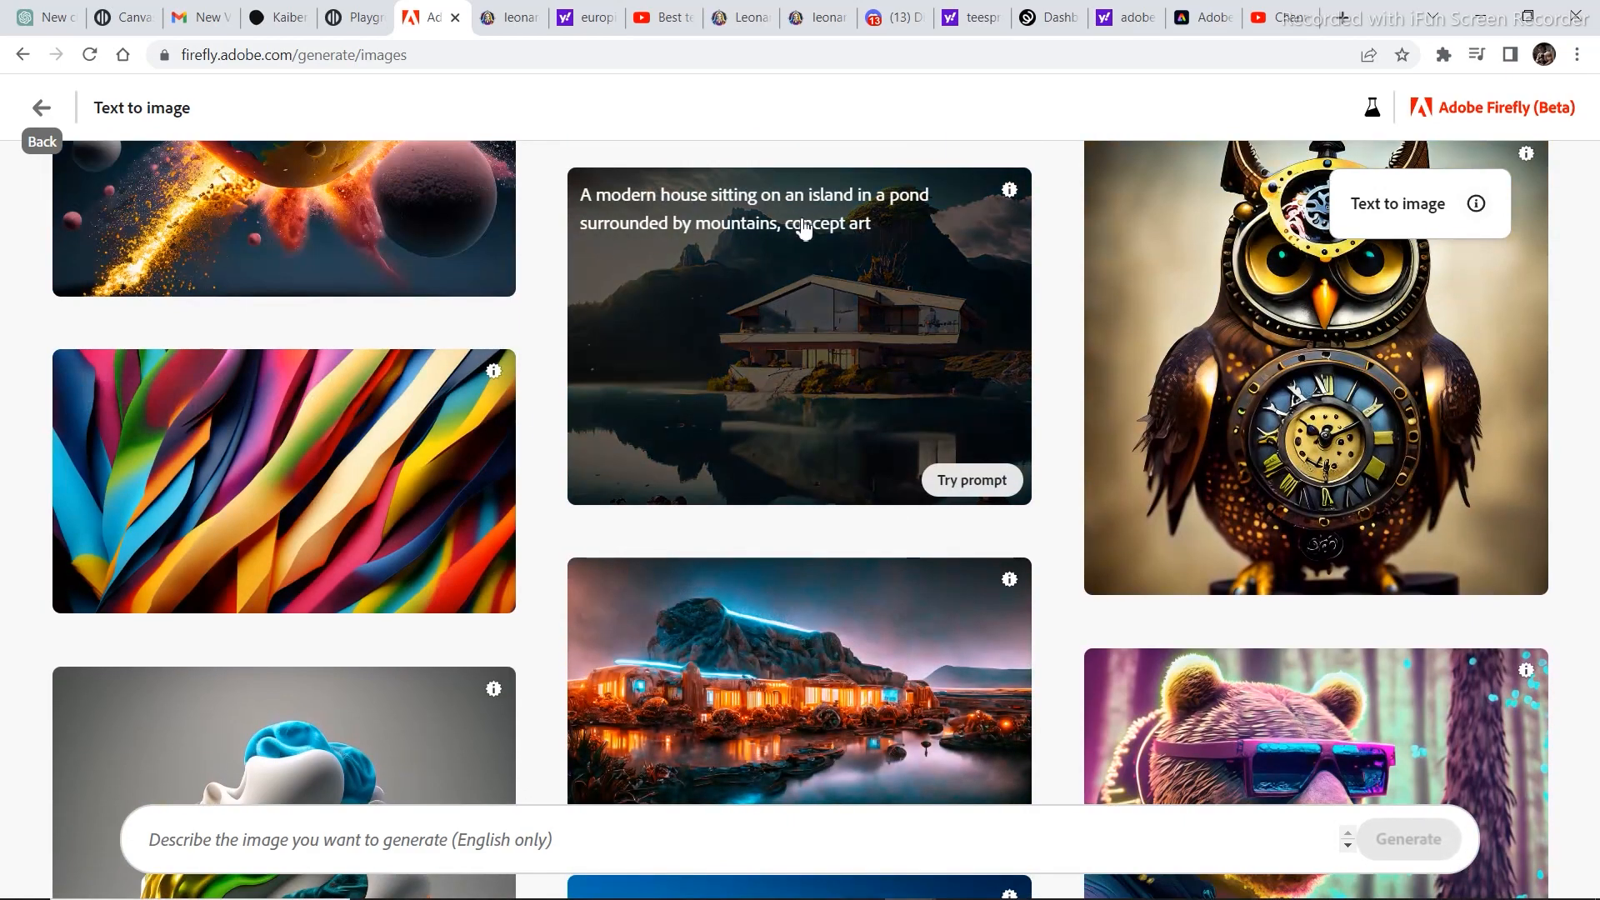
pyautogui.scroll(-7, 769, 300)
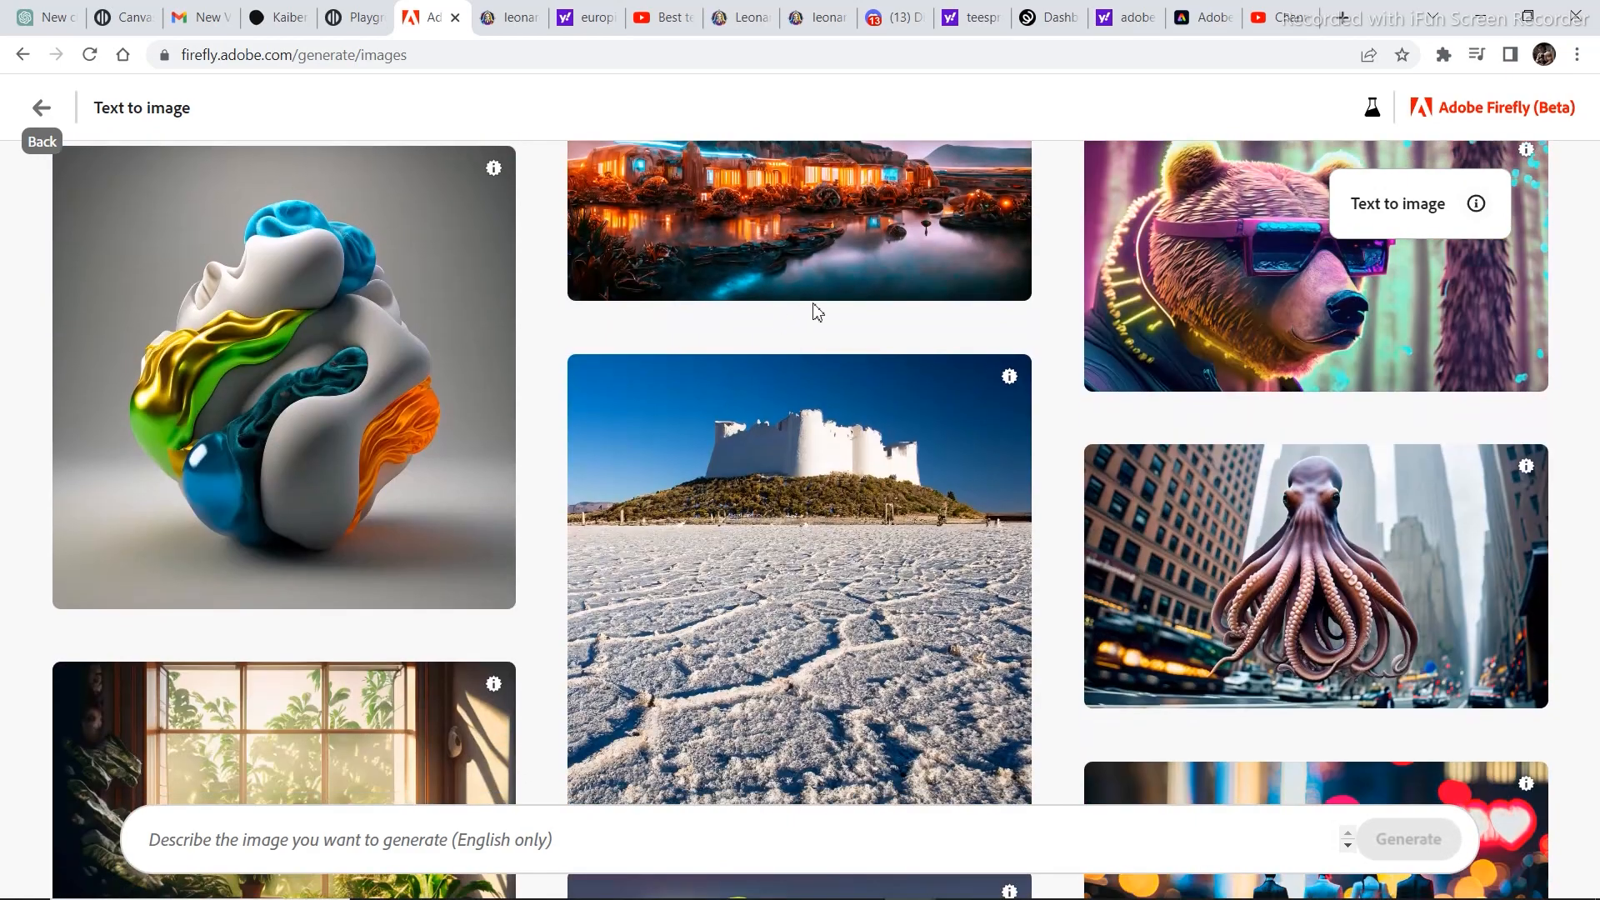
pyautogui.scroll(2, 793, 287)
pyautogui.scroll(-2, 892, 347)
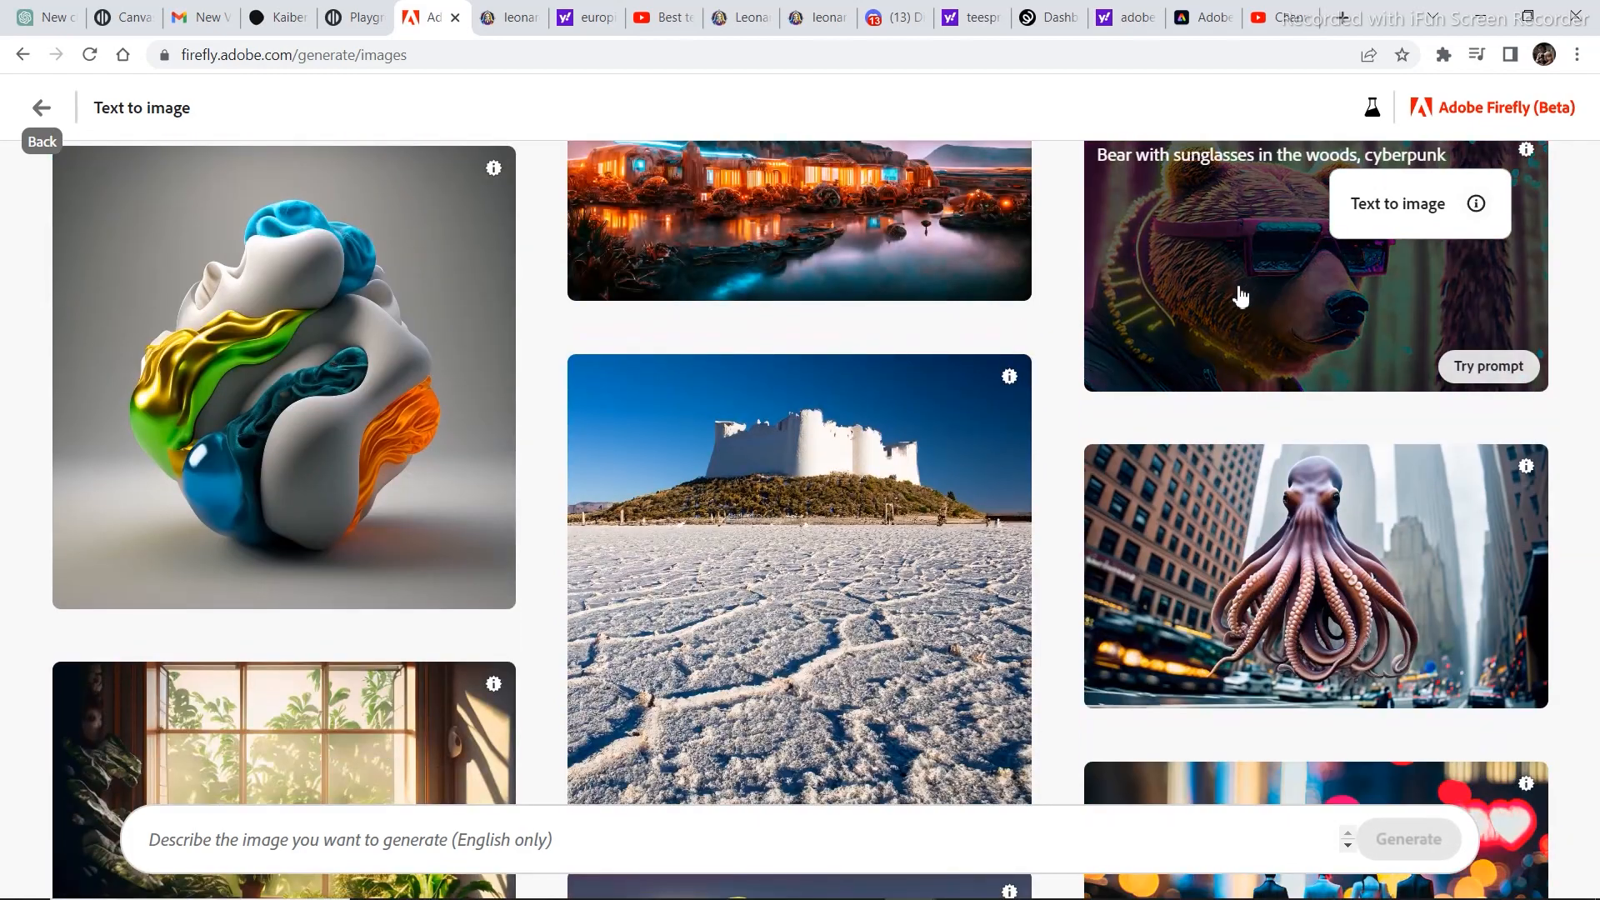
pyautogui.scroll(1, 1171, 446)
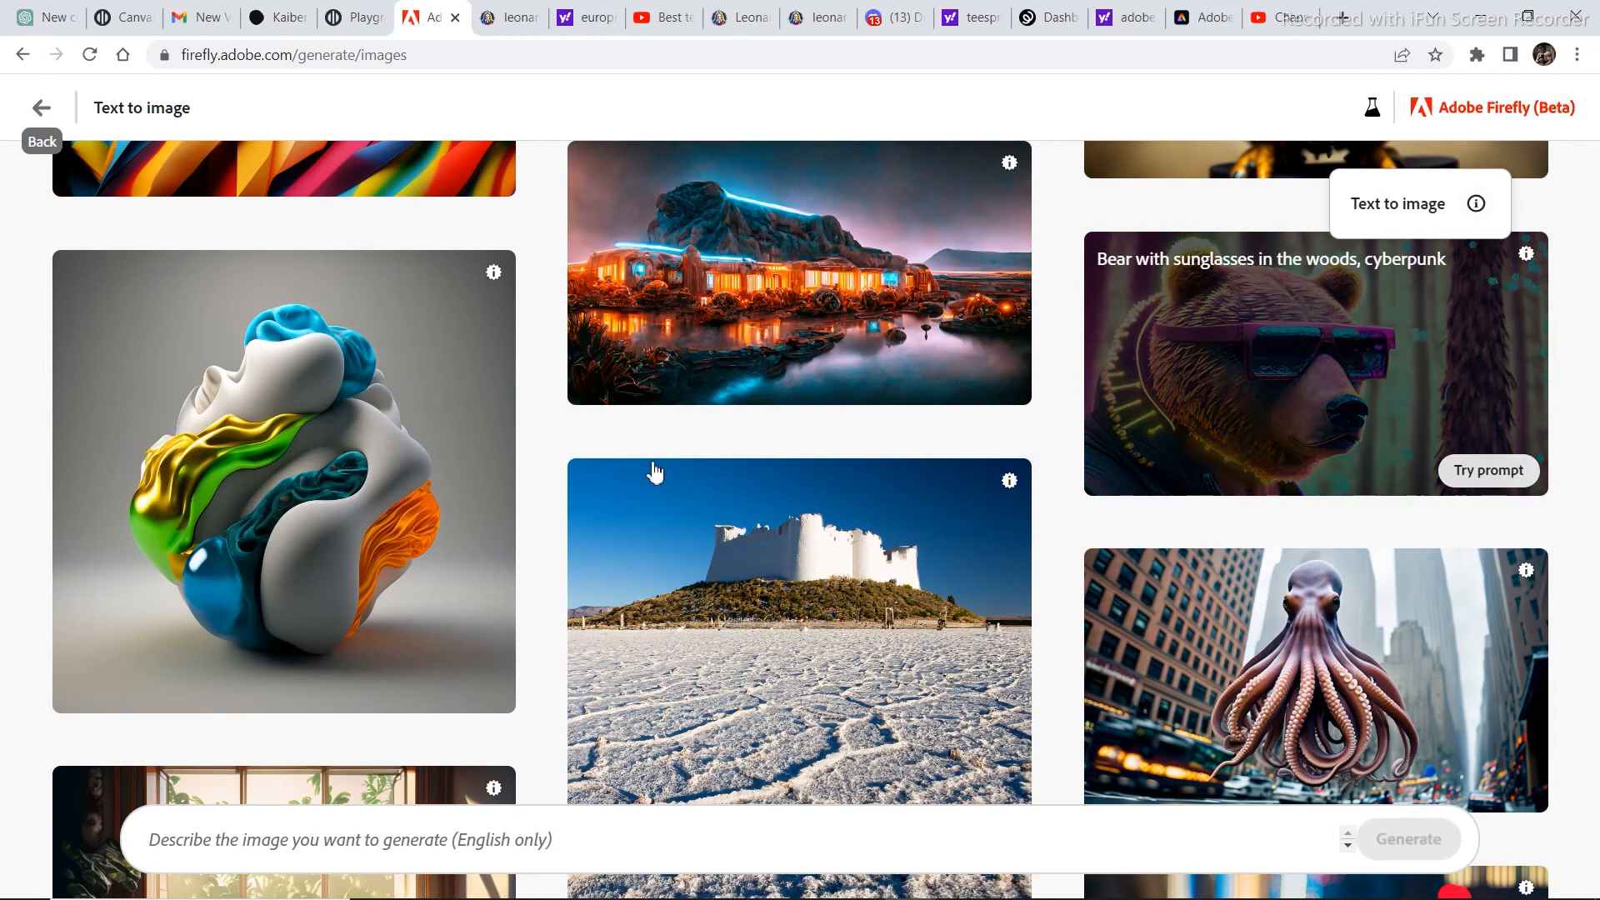
pyautogui.scroll(-3, 650, 472)
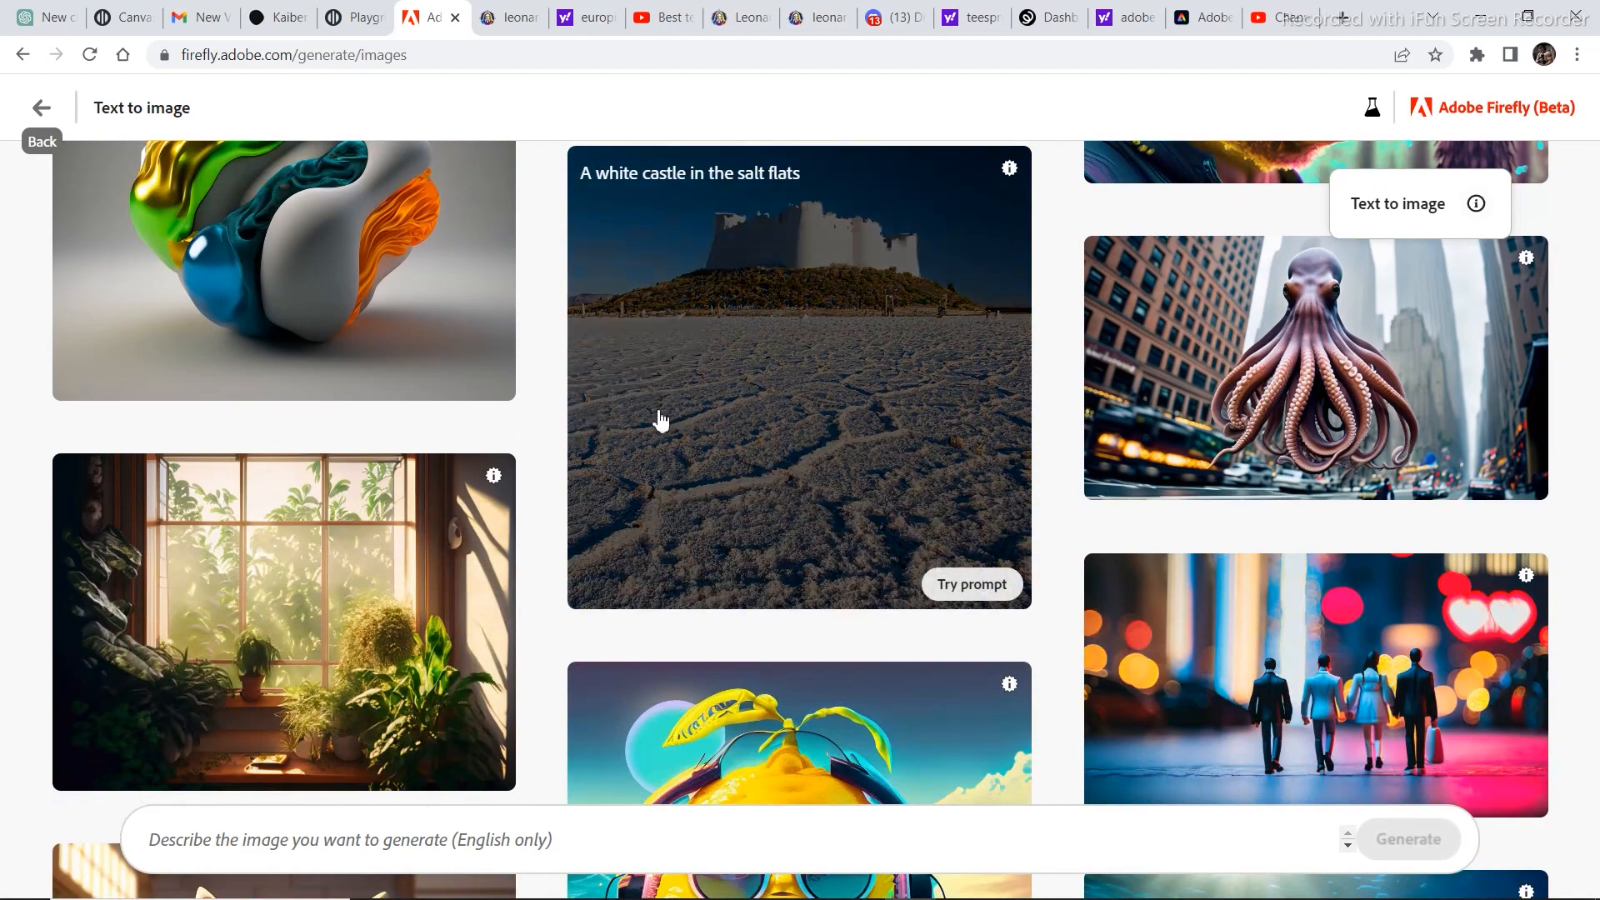
pyautogui.scroll(2, 658, 421)
pyautogui.scroll(-1, 872, 629)
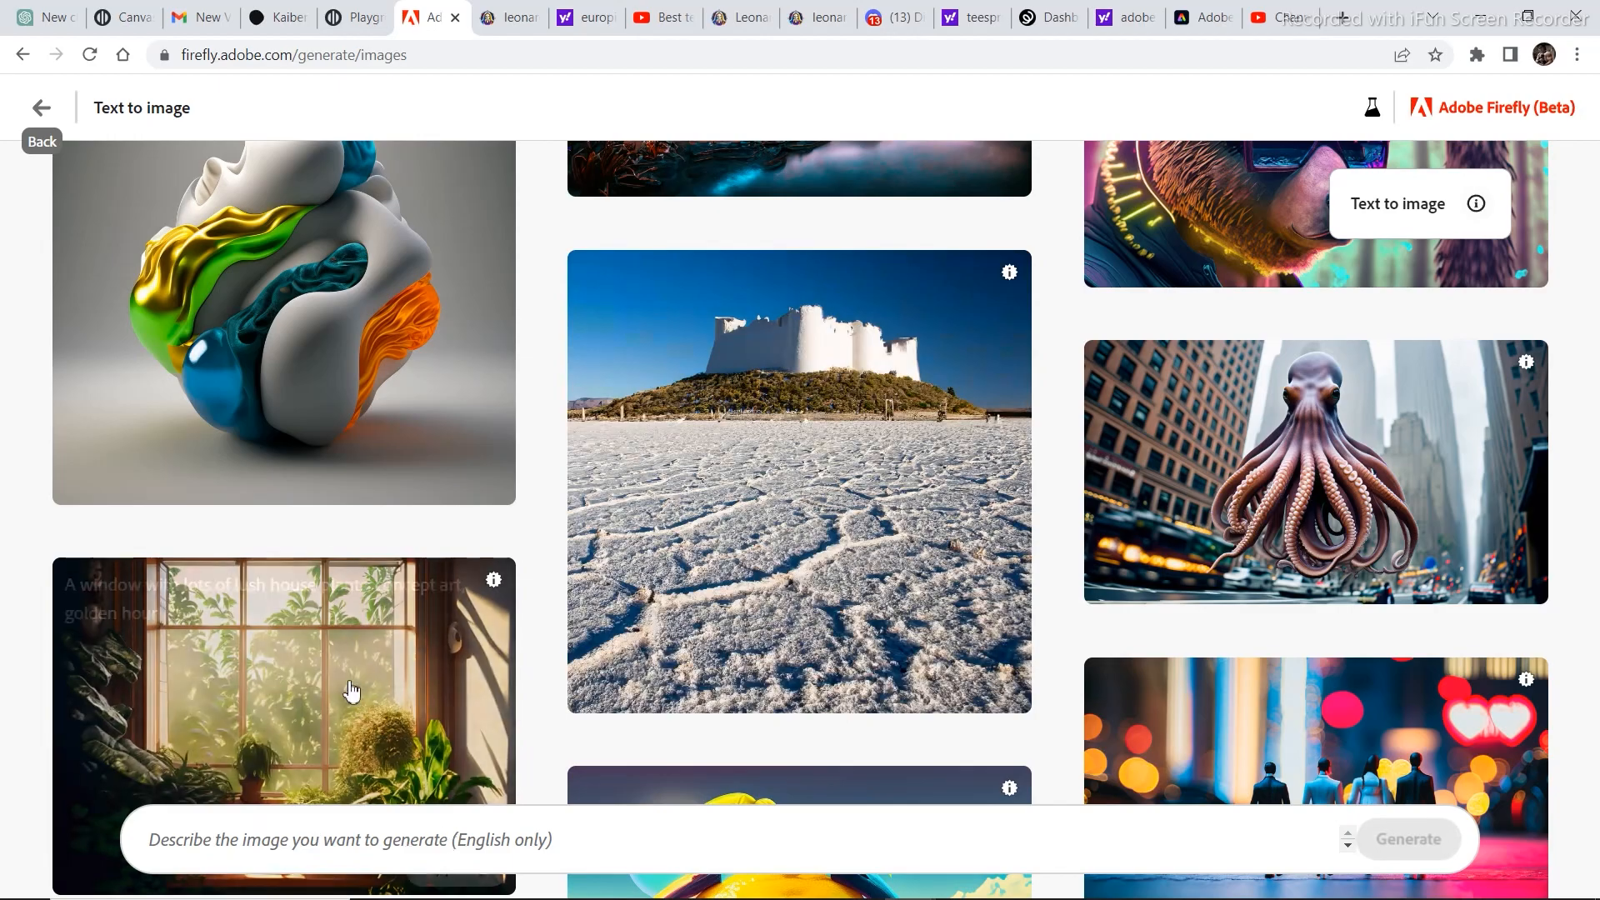
pyautogui.scroll(14, 358, 666)
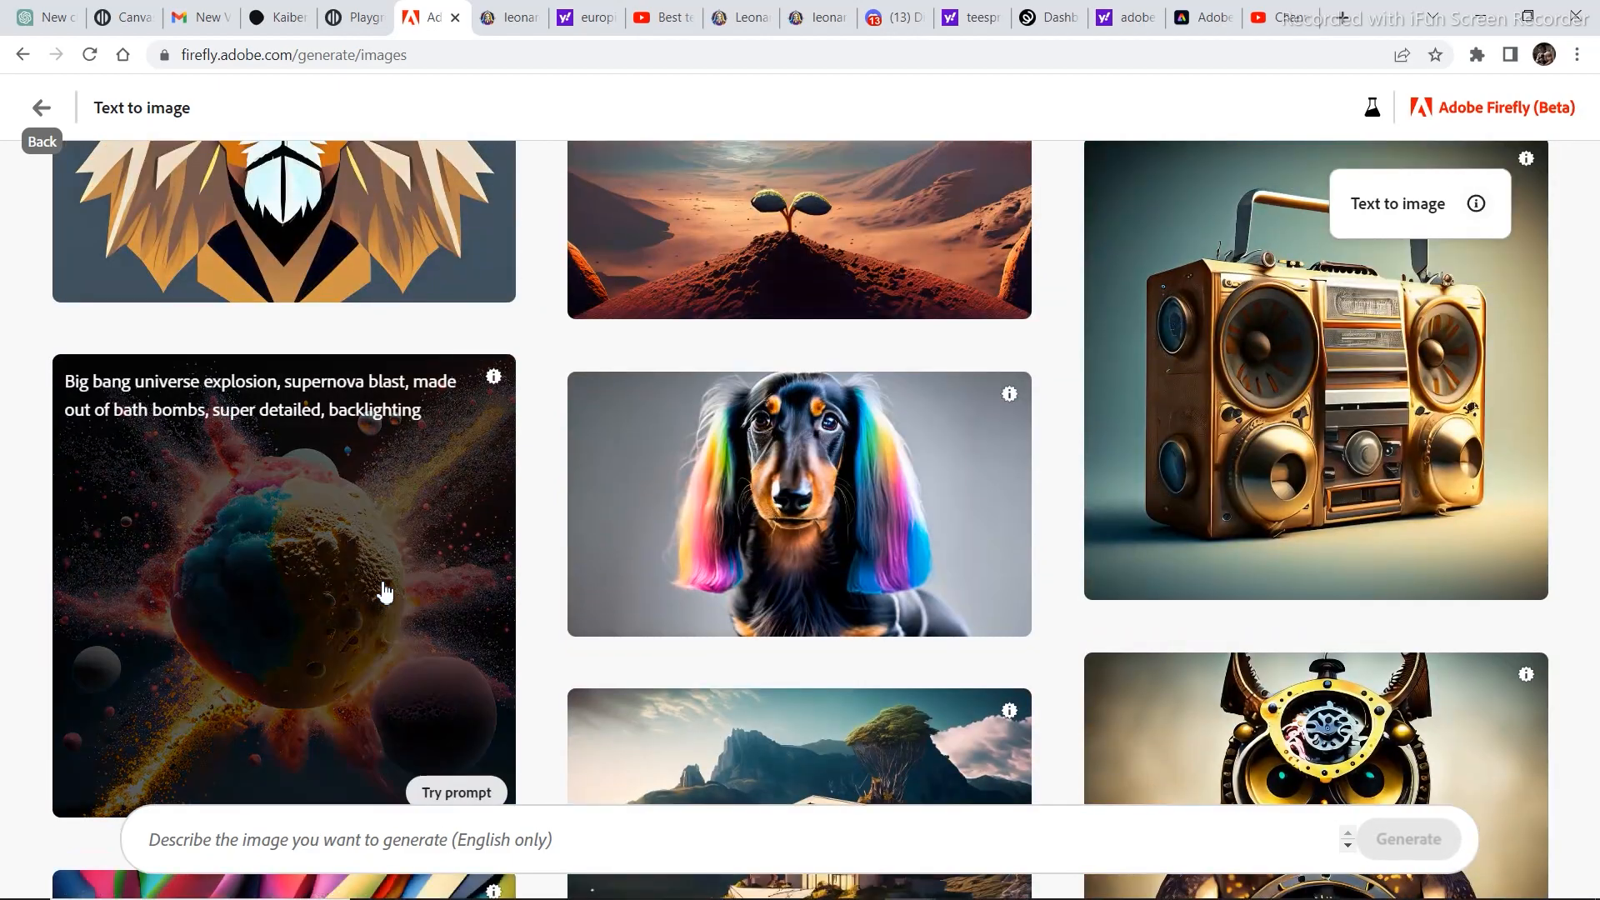
pyautogui.scroll(5, 630, 529)
pyautogui.scroll(-4, 629, 529)
pyautogui.scroll(5, 861, 503)
pyautogui.scroll(10, 861, 504)
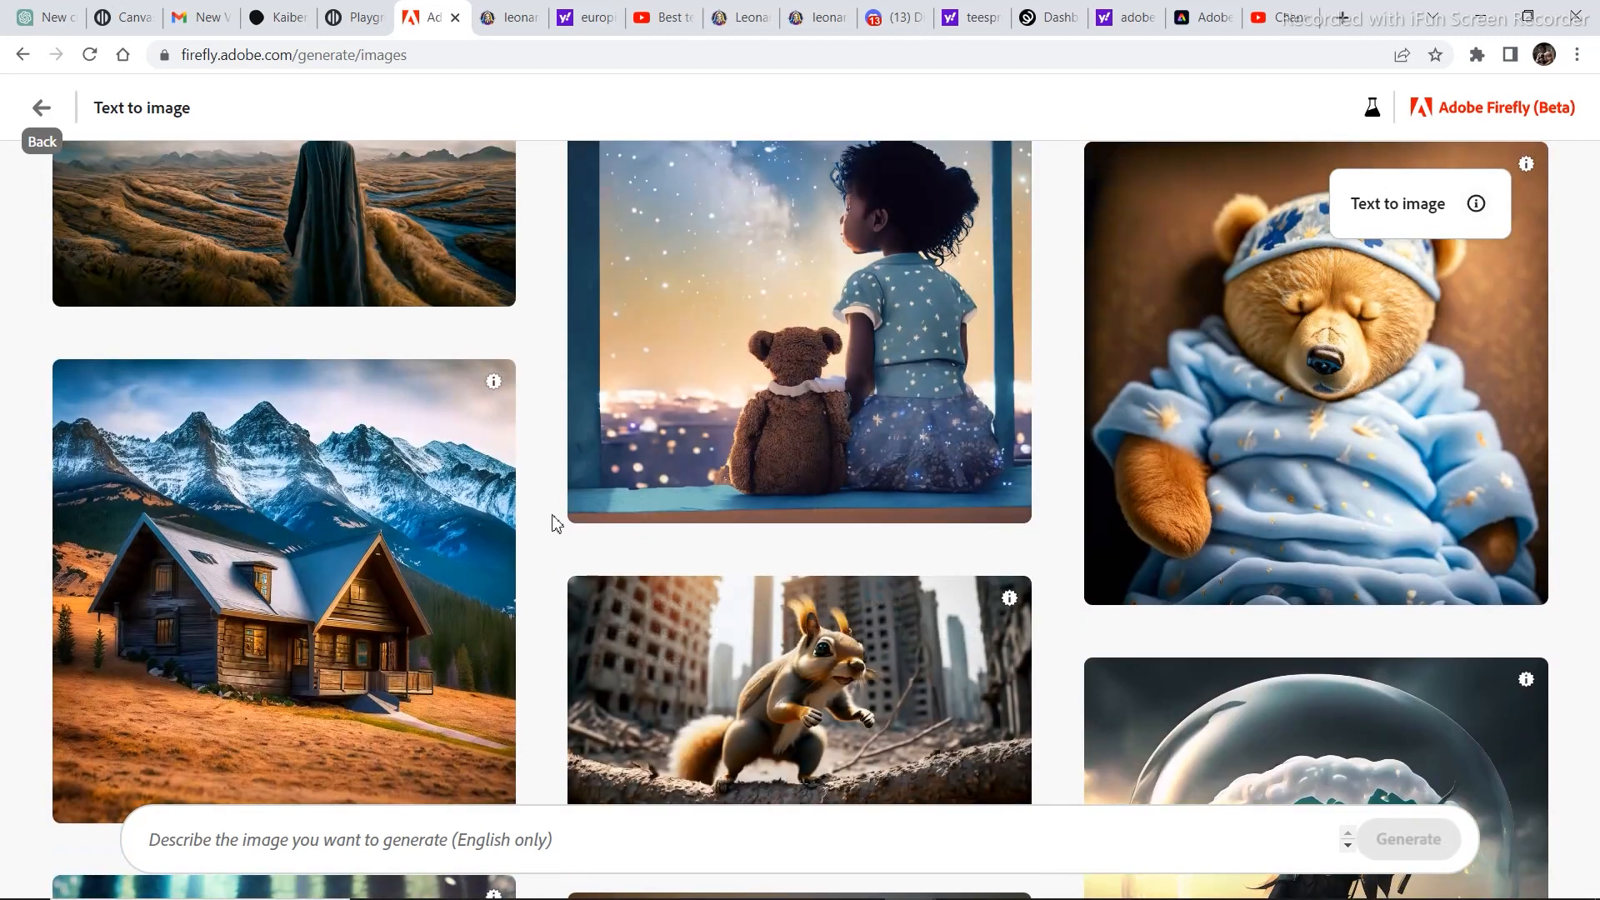
# Generate images from the gallery prompt for a log home on a rugged mountain with snow capped peaks, and refresh them for new variations.
pyautogui.scroll(-1, 490, 483)
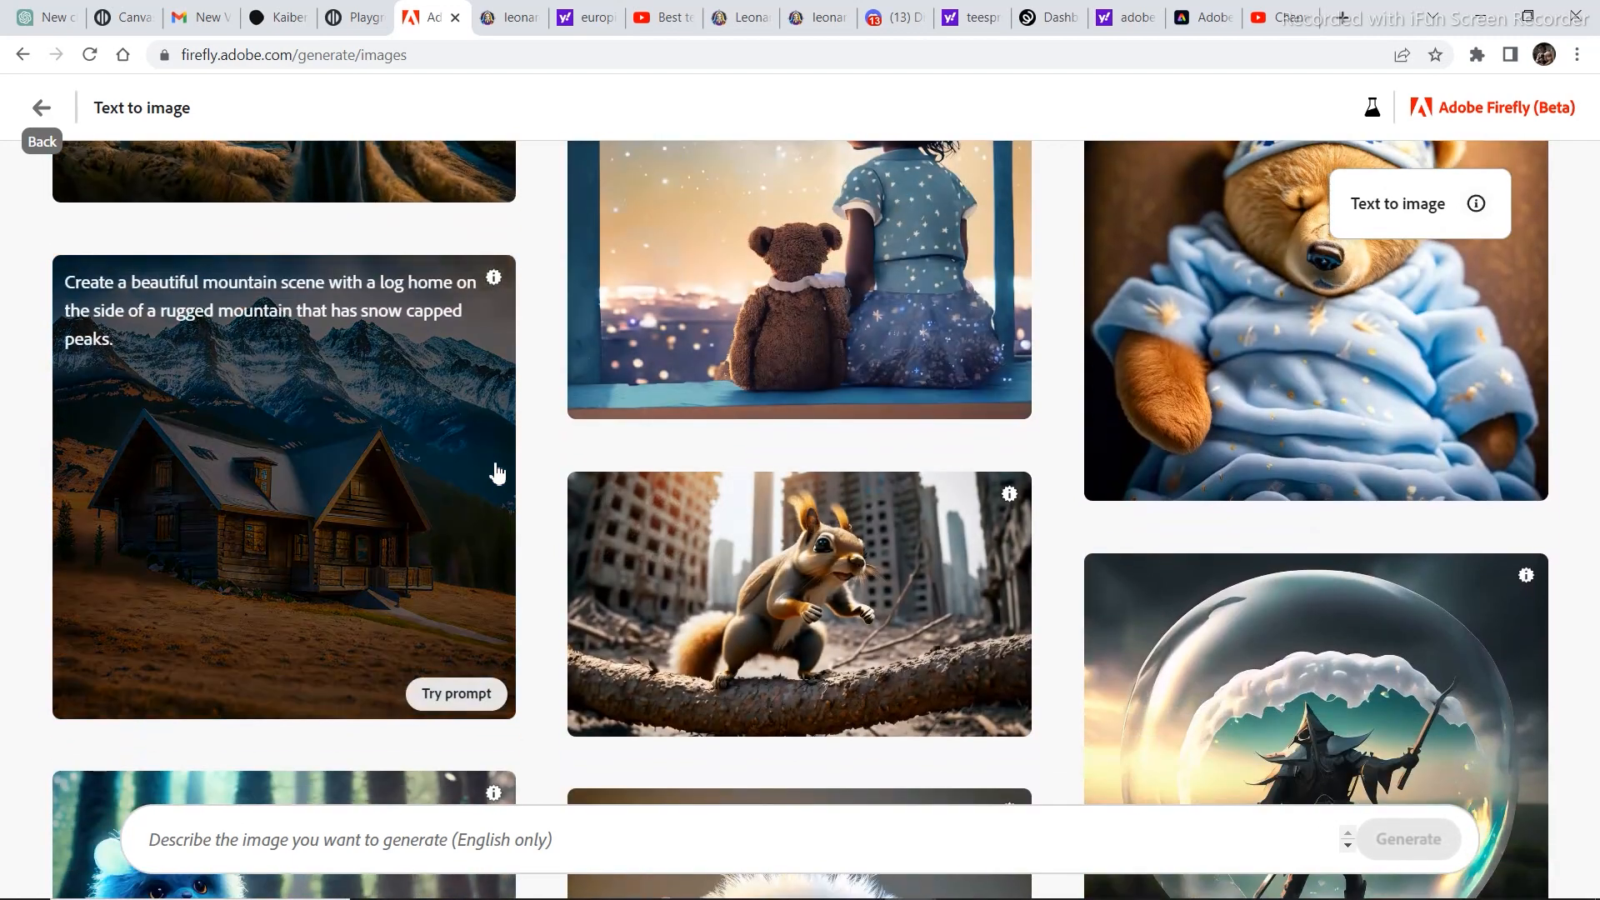
pyautogui.scroll(-1, 493, 471)
pyautogui.scroll(-1, 495, 473)
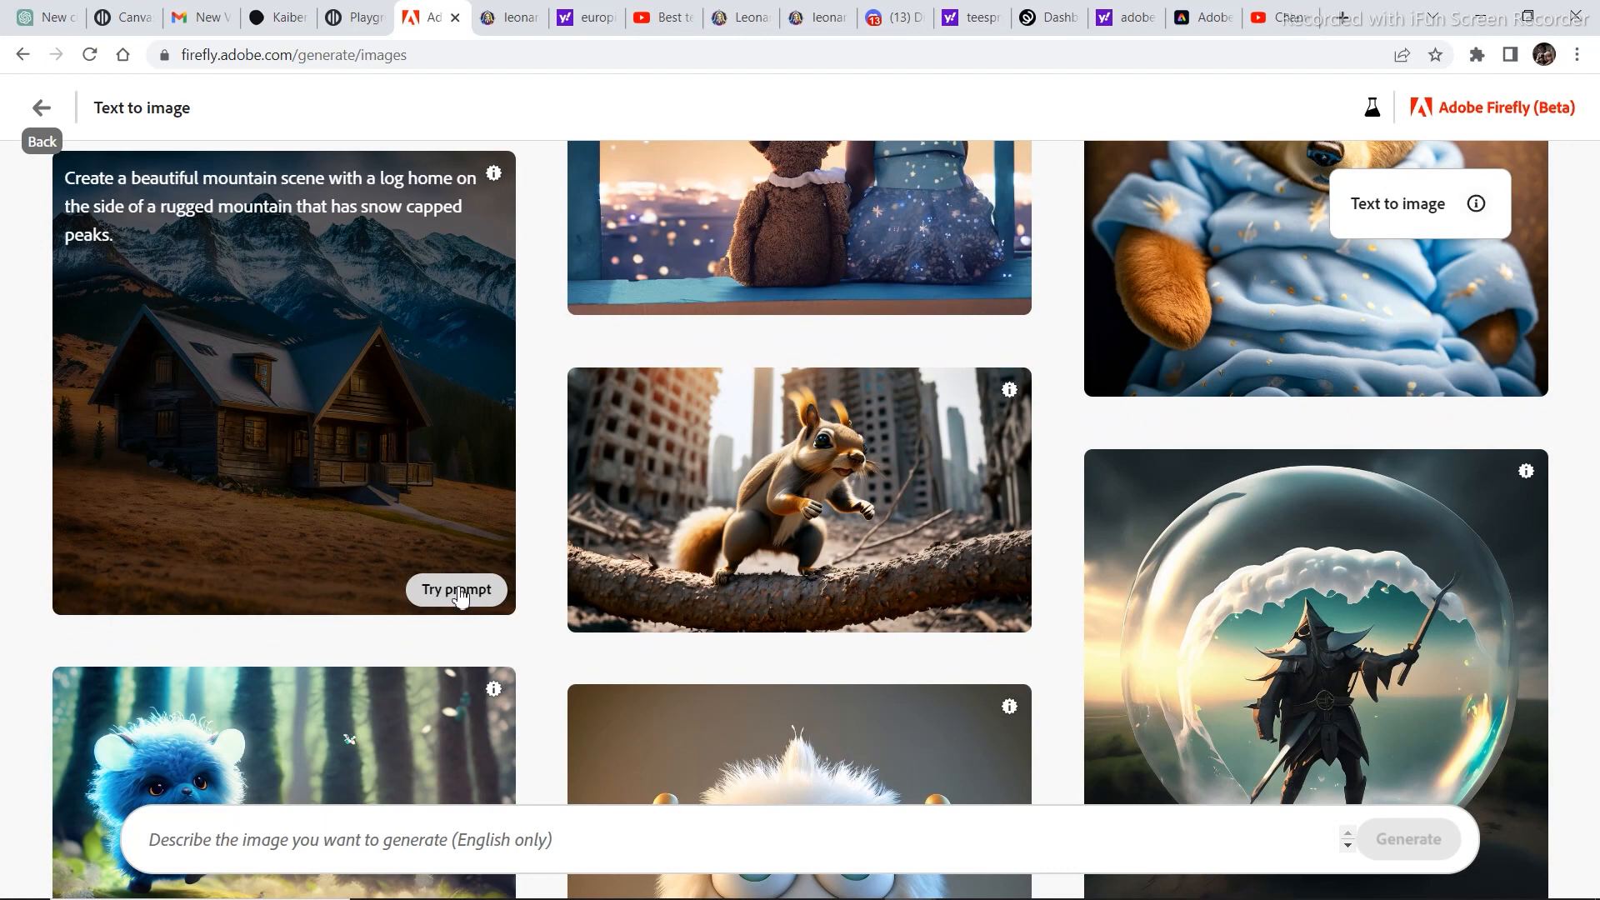
pyautogui.click(456, 586)
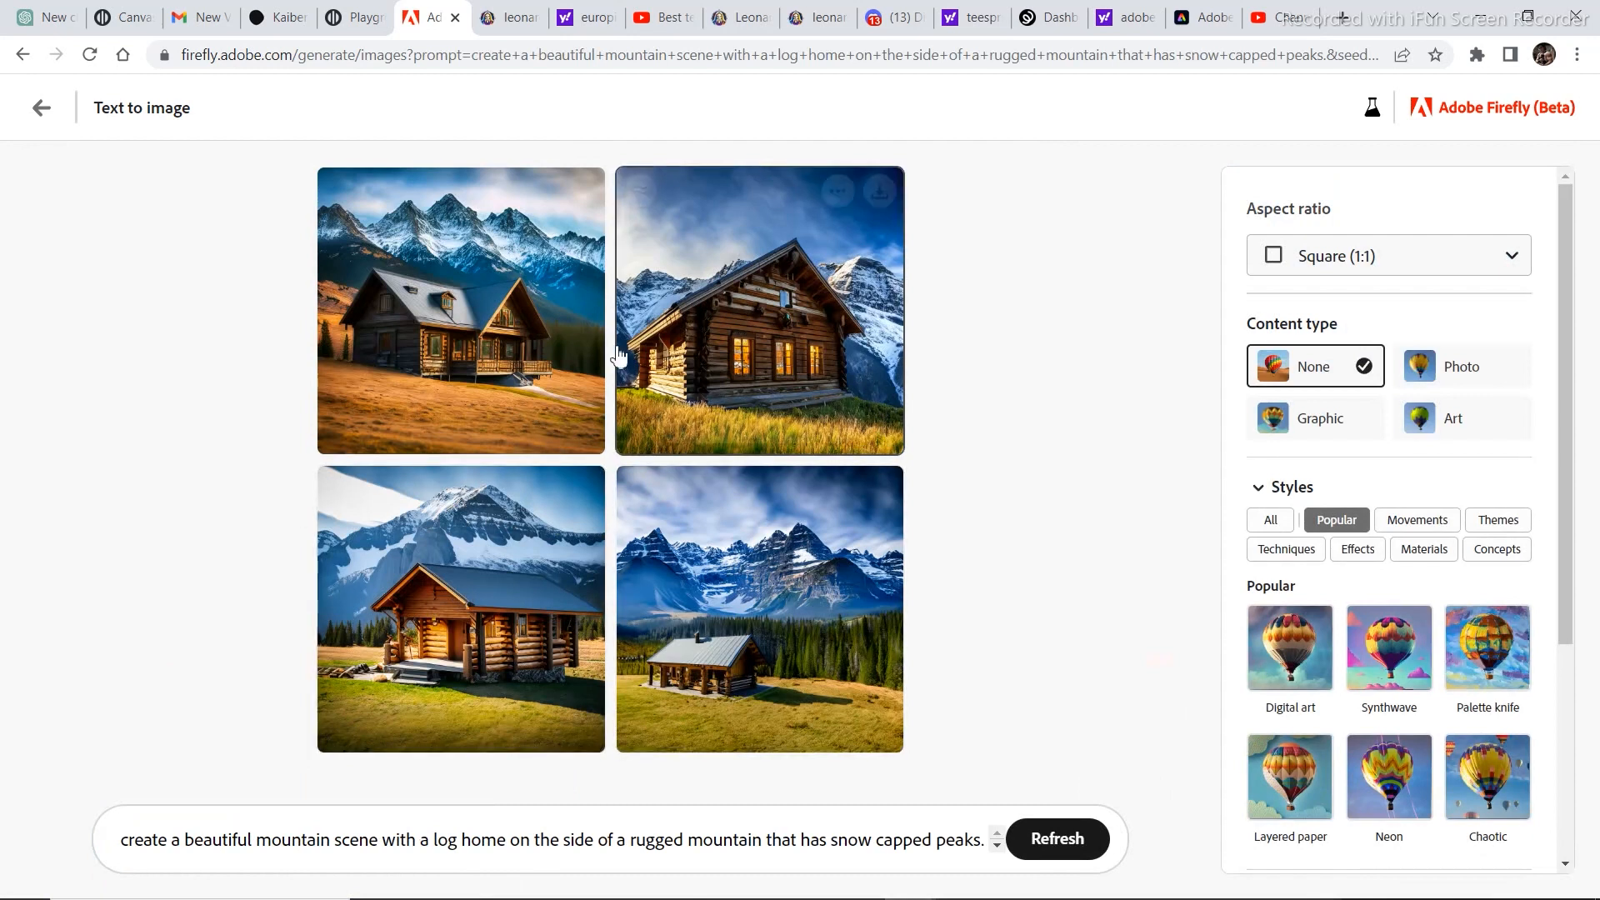
pyautogui.click(1064, 841)
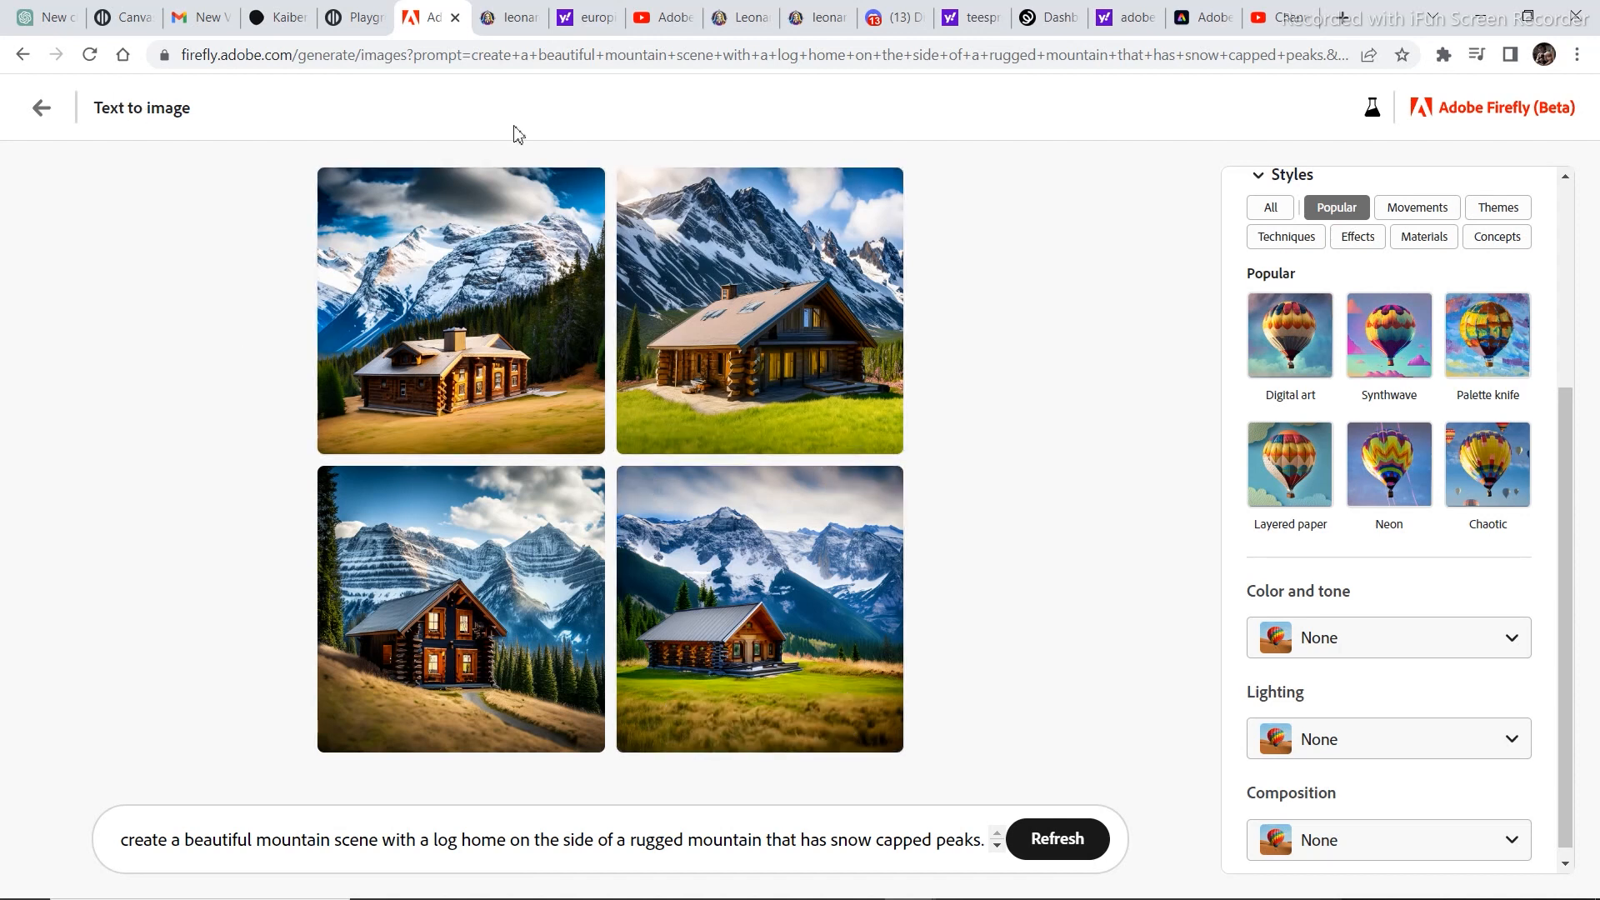
# Review the image style options and set the aspect ratio of the mountain log home images to Portrait (3:4).
pyautogui.moveTo(1571, 398); pyautogui.dragTo(1568, 432)
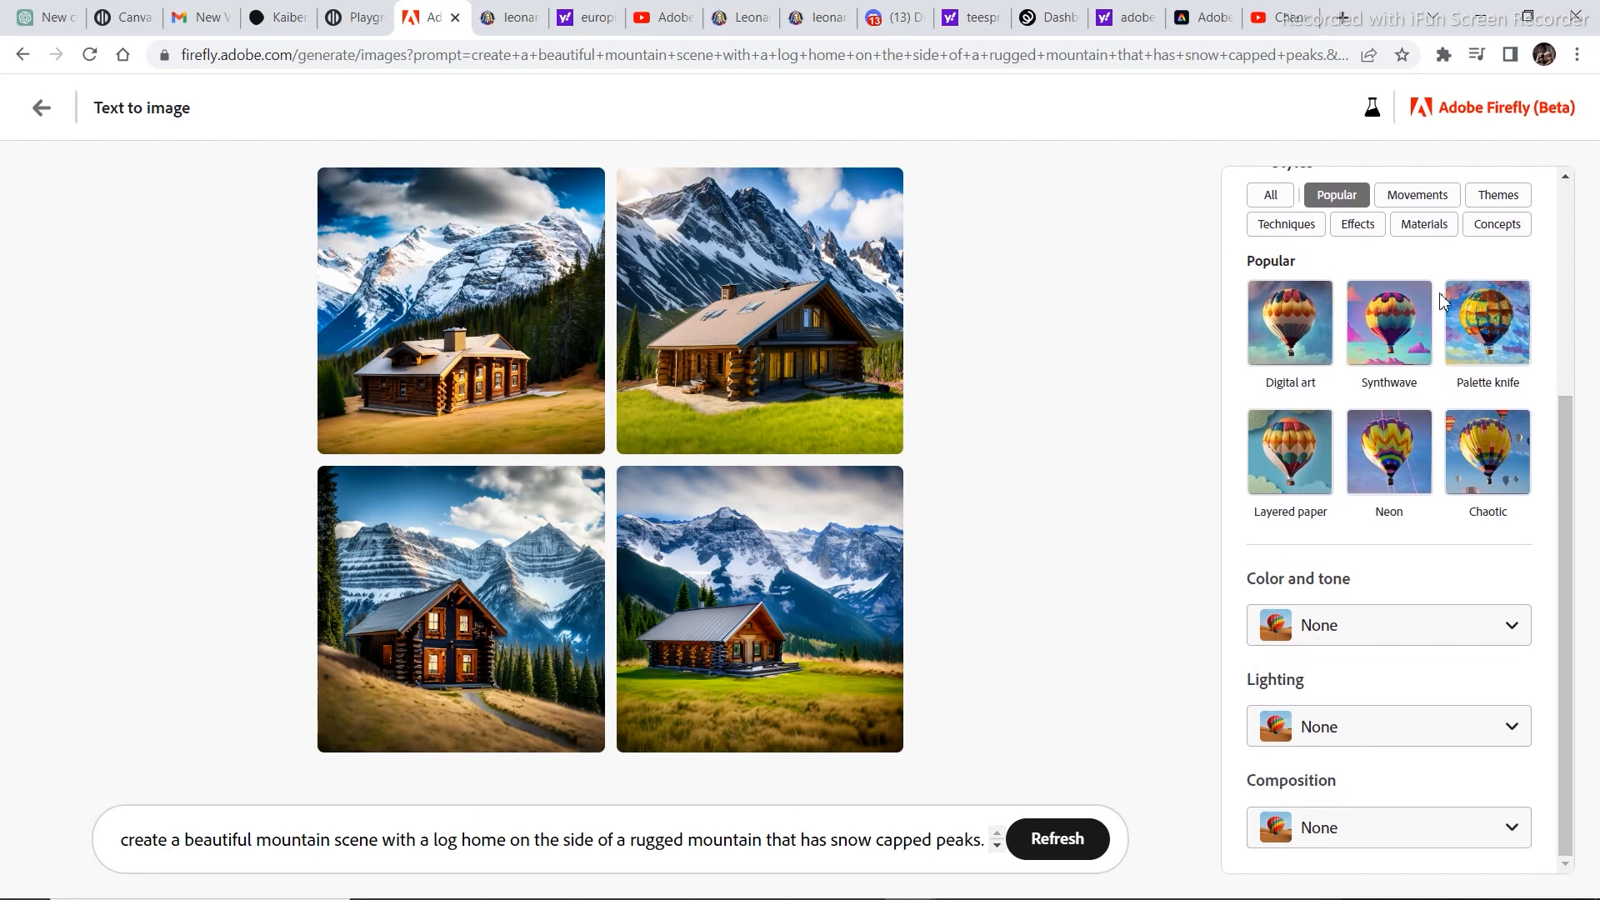
pyautogui.moveTo(1563, 424); pyautogui.dragTo(1575, 252)
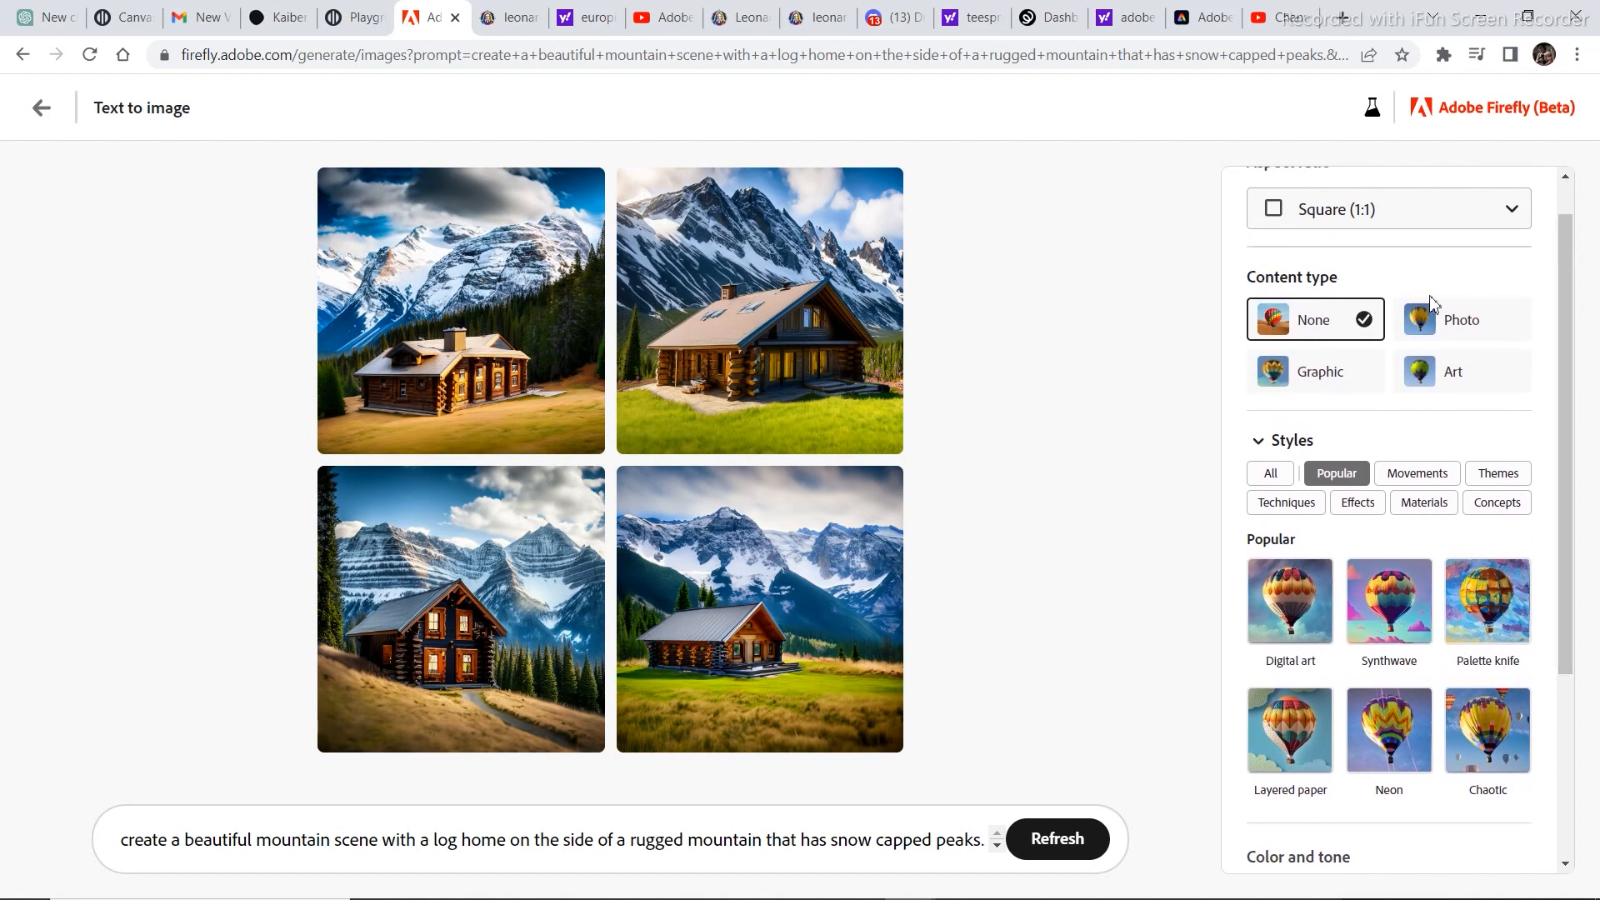
pyautogui.scroll(1, 1417, 284)
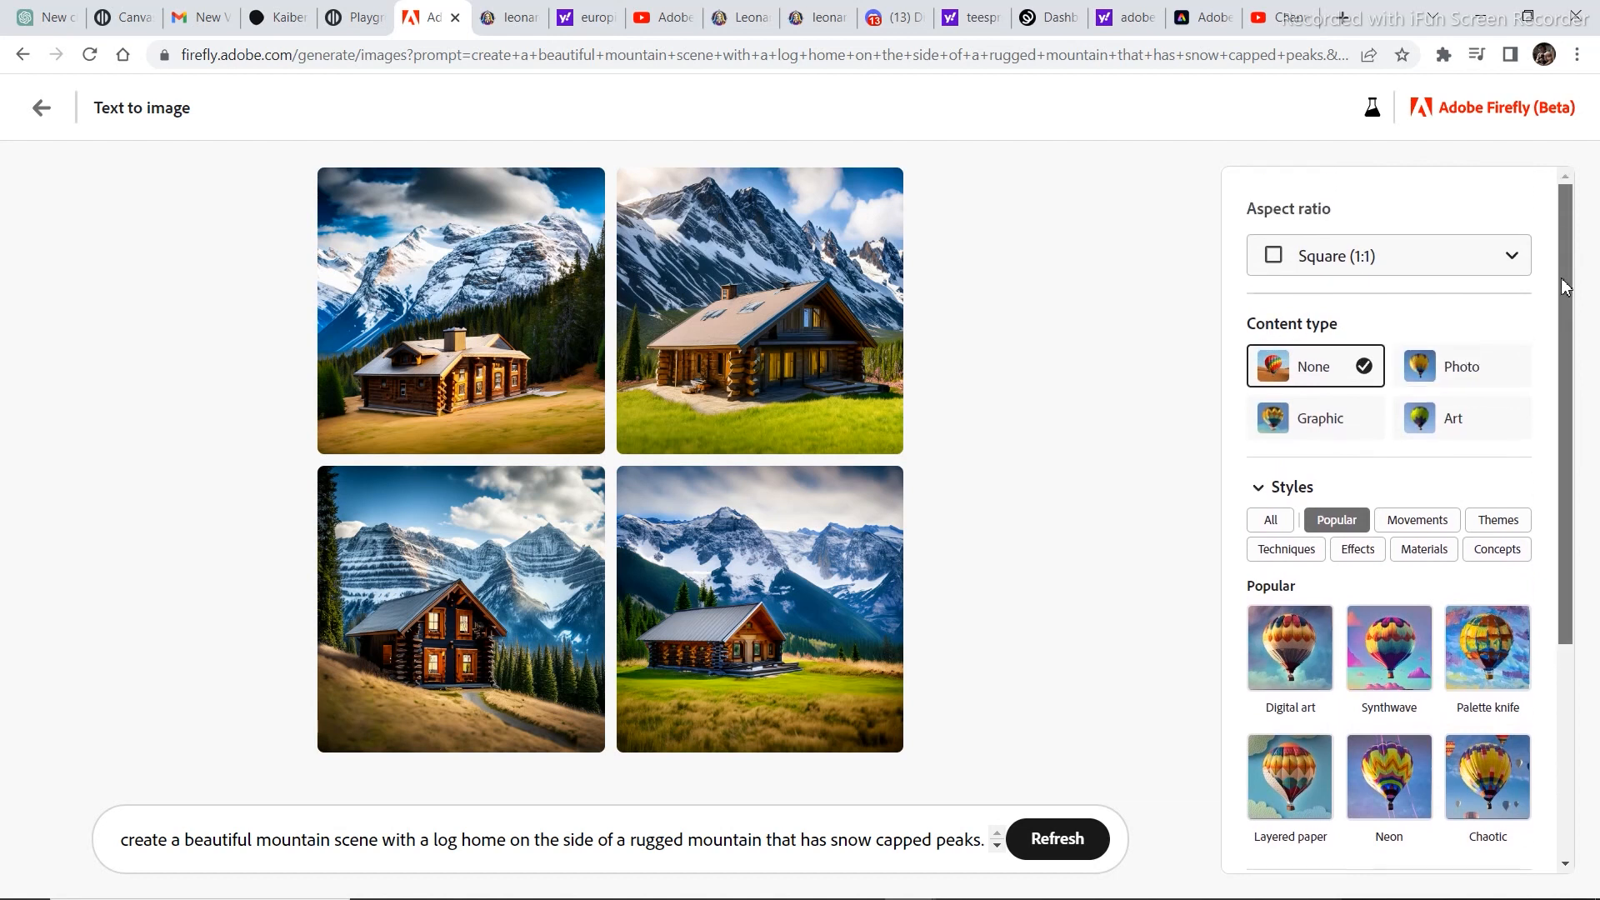
pyautogui.click(1411, 254)
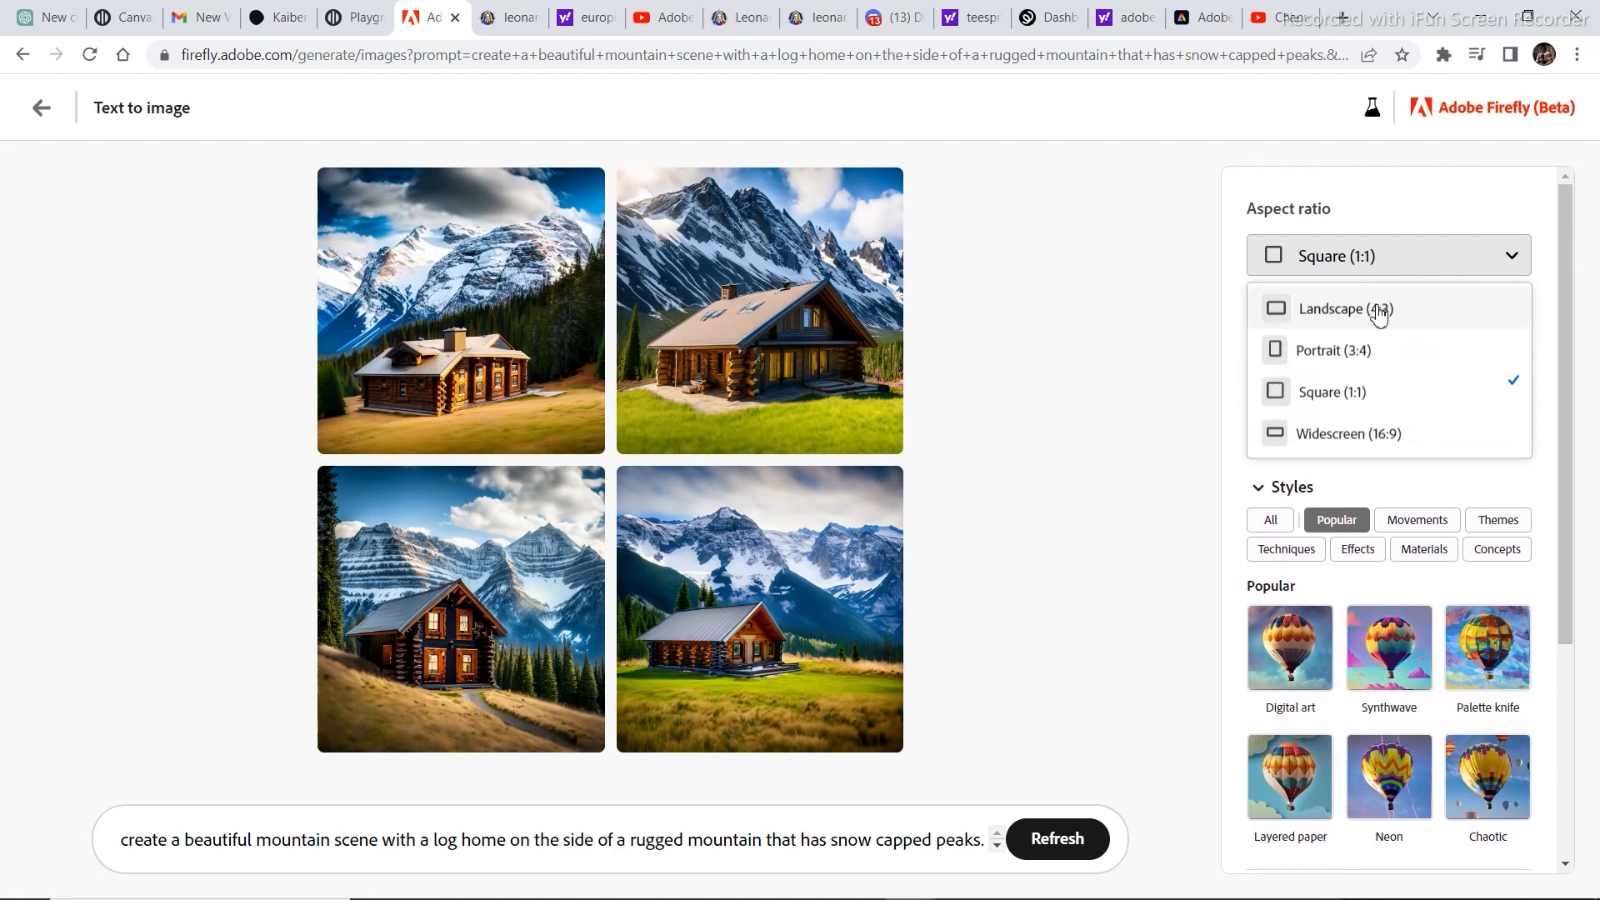
pyautogui.click(1381, 345)
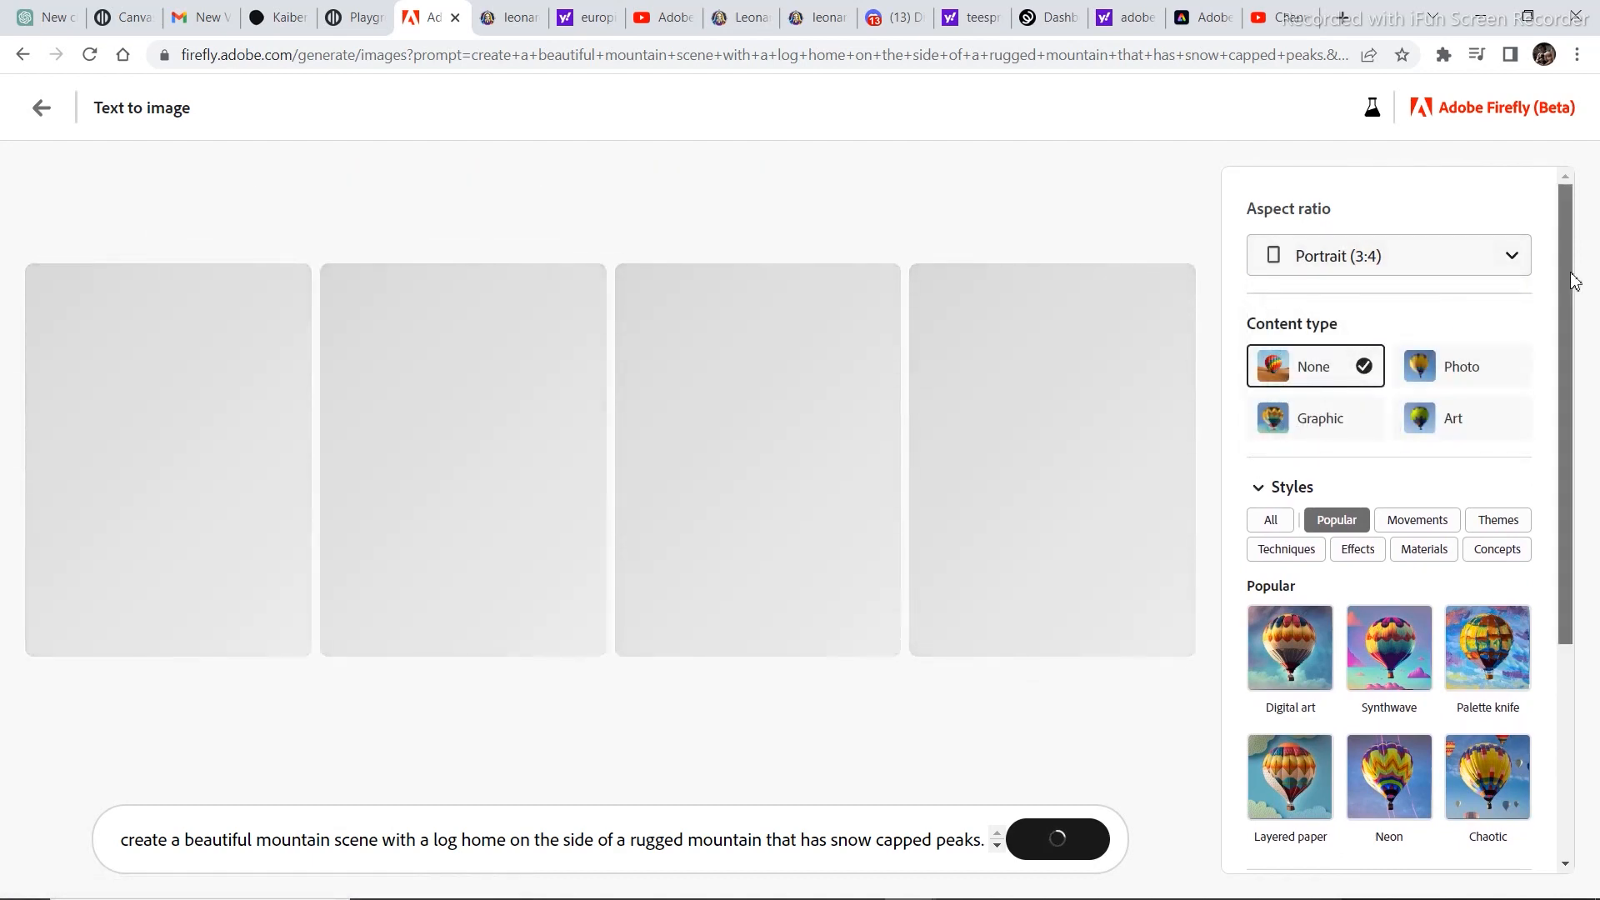
# Regenerate the mountain log home images with Golden hour lighting and a Shot from above composition.
pyautogui.scroll(-2, 1558, 400)
pyautogui.moveTo(1558, 400); pyautogui.dragTo(1550, 467)
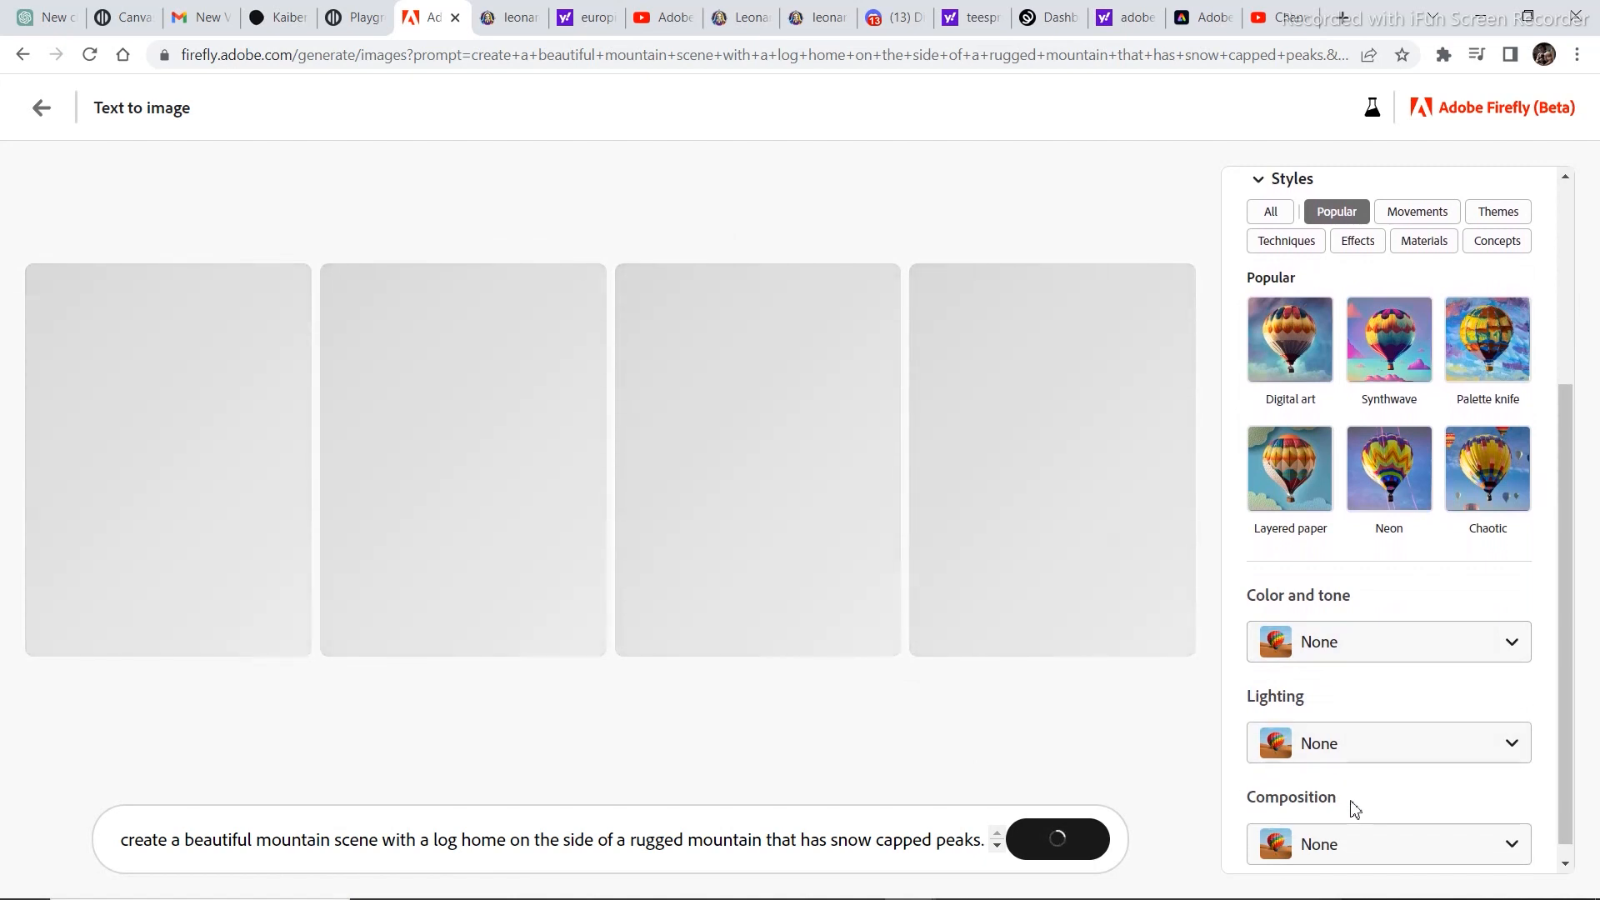
pyautogui.scroll(-1, 1558, 654)
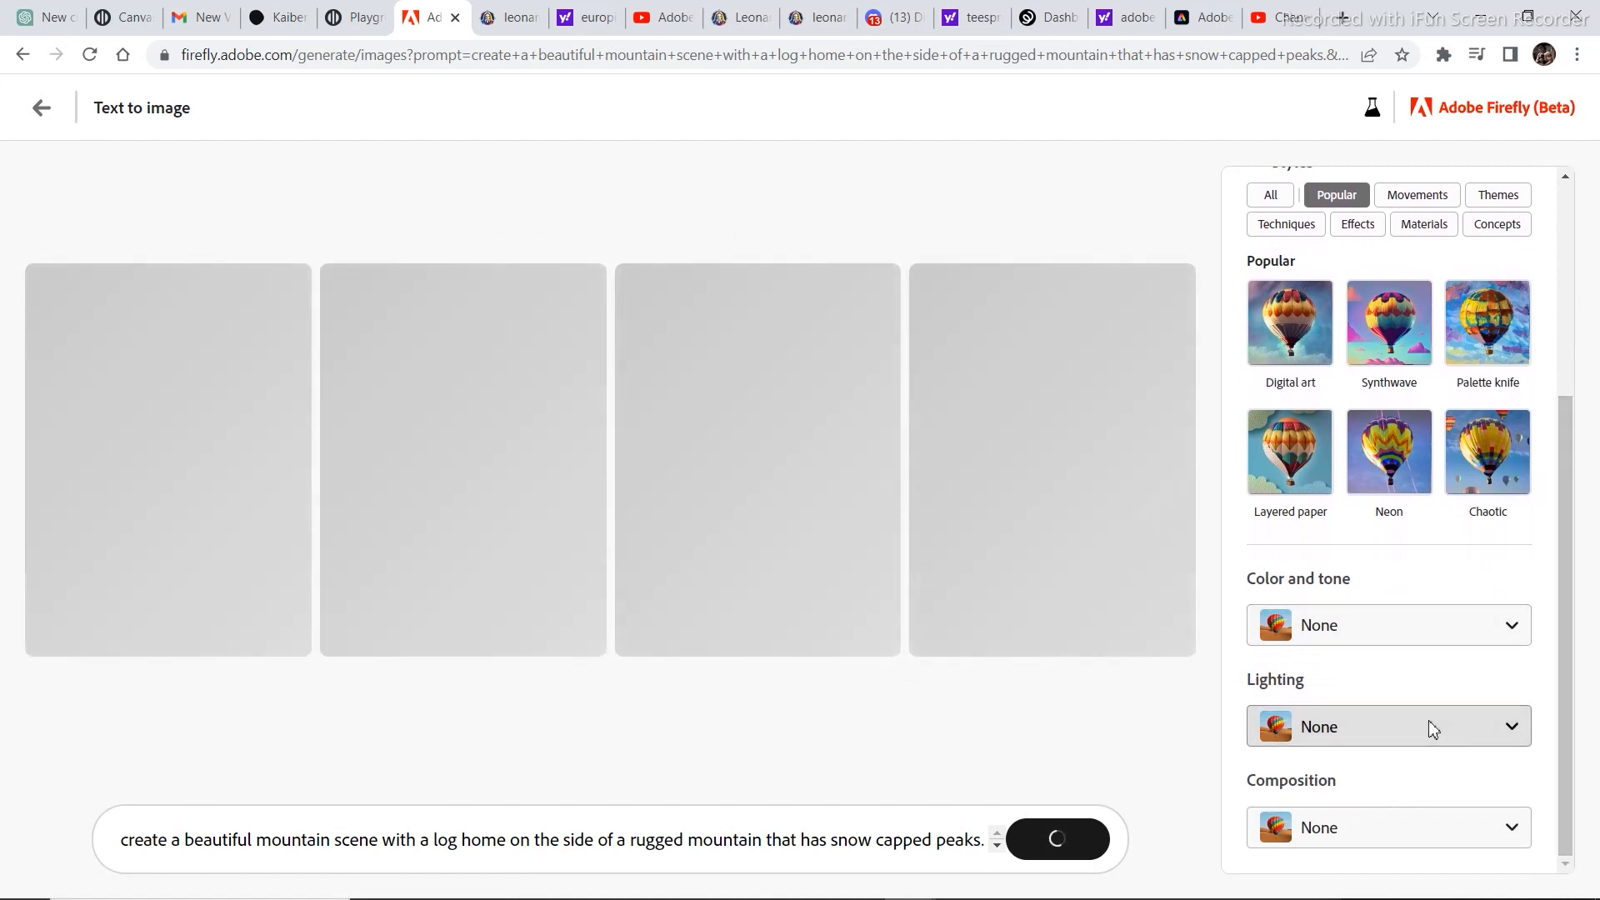
pyautogui.click(1430, 729)
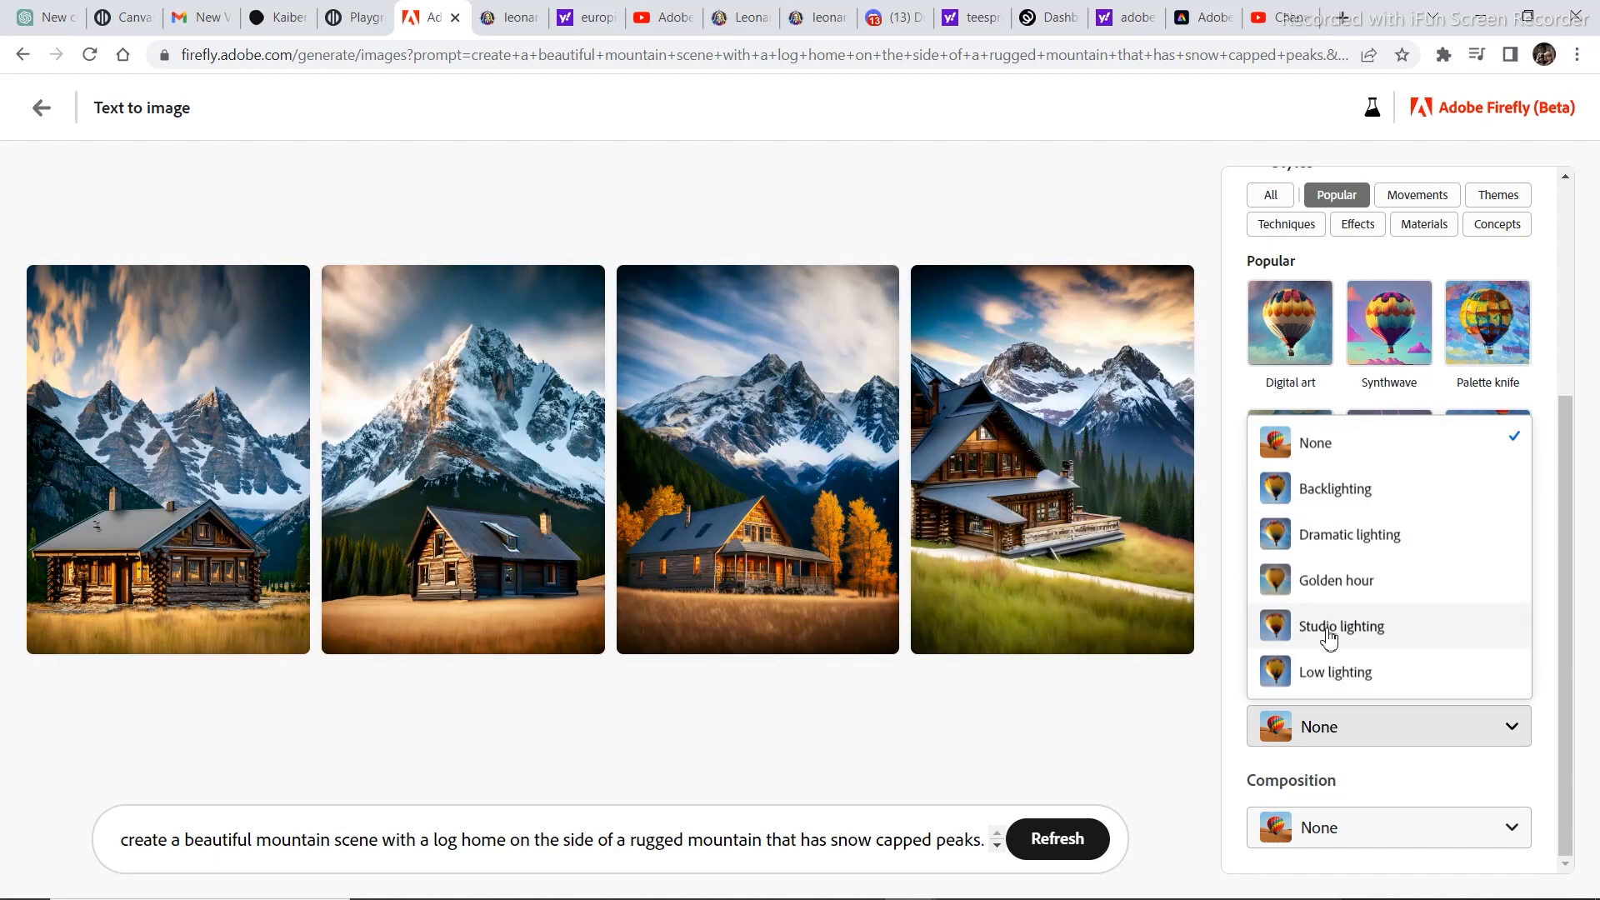
pyautogui.click(1336, 582)
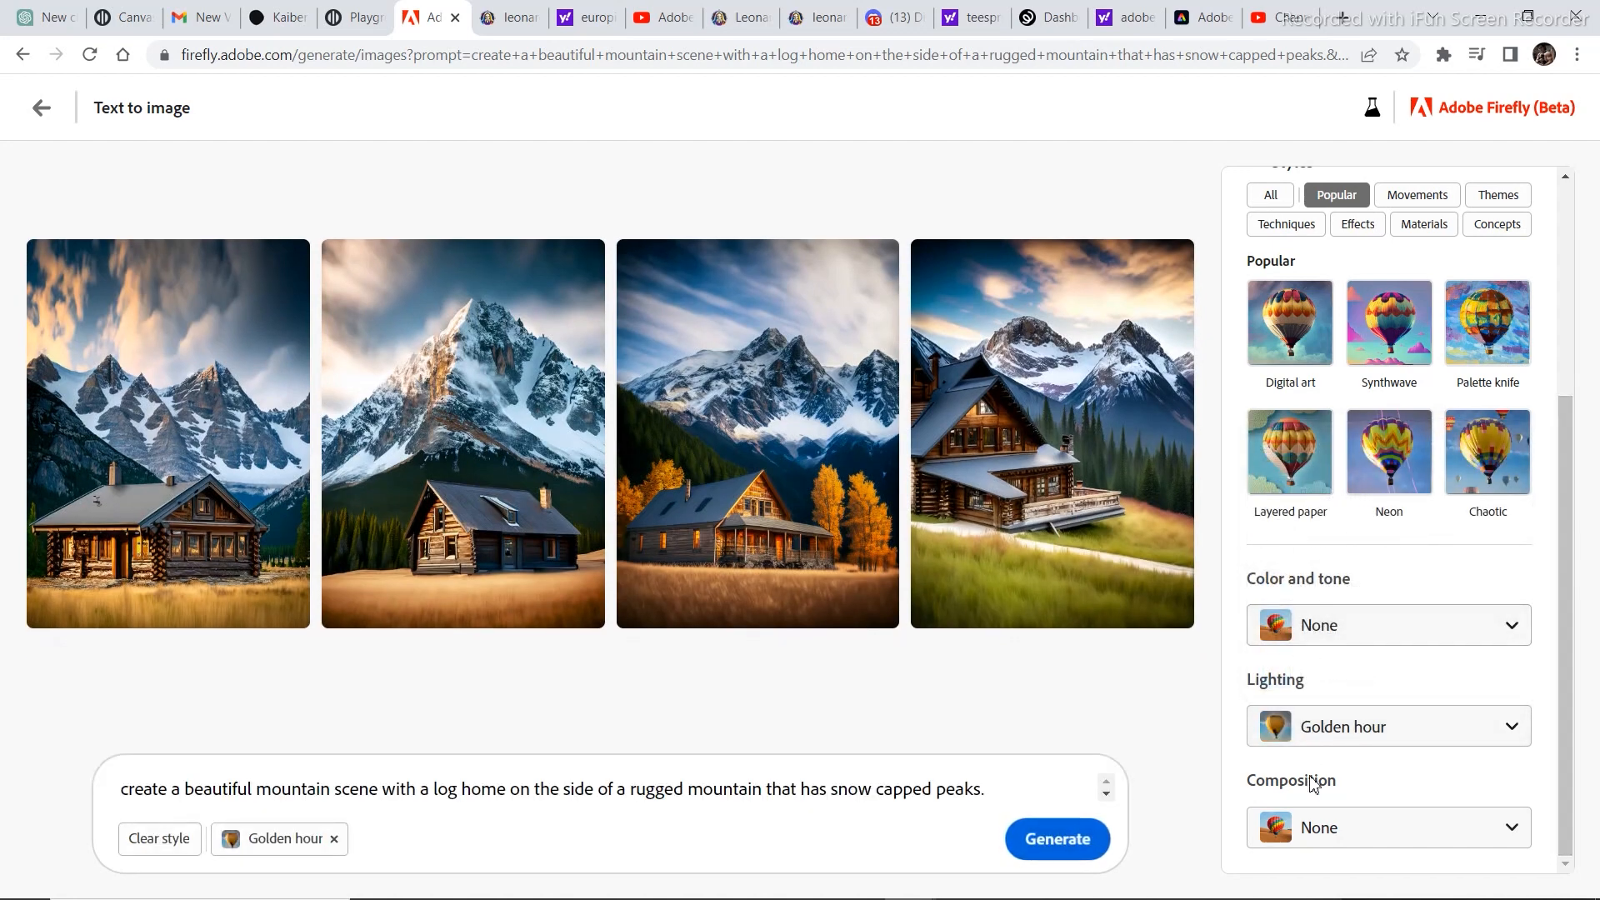
pyautogui.click(1322, 829)
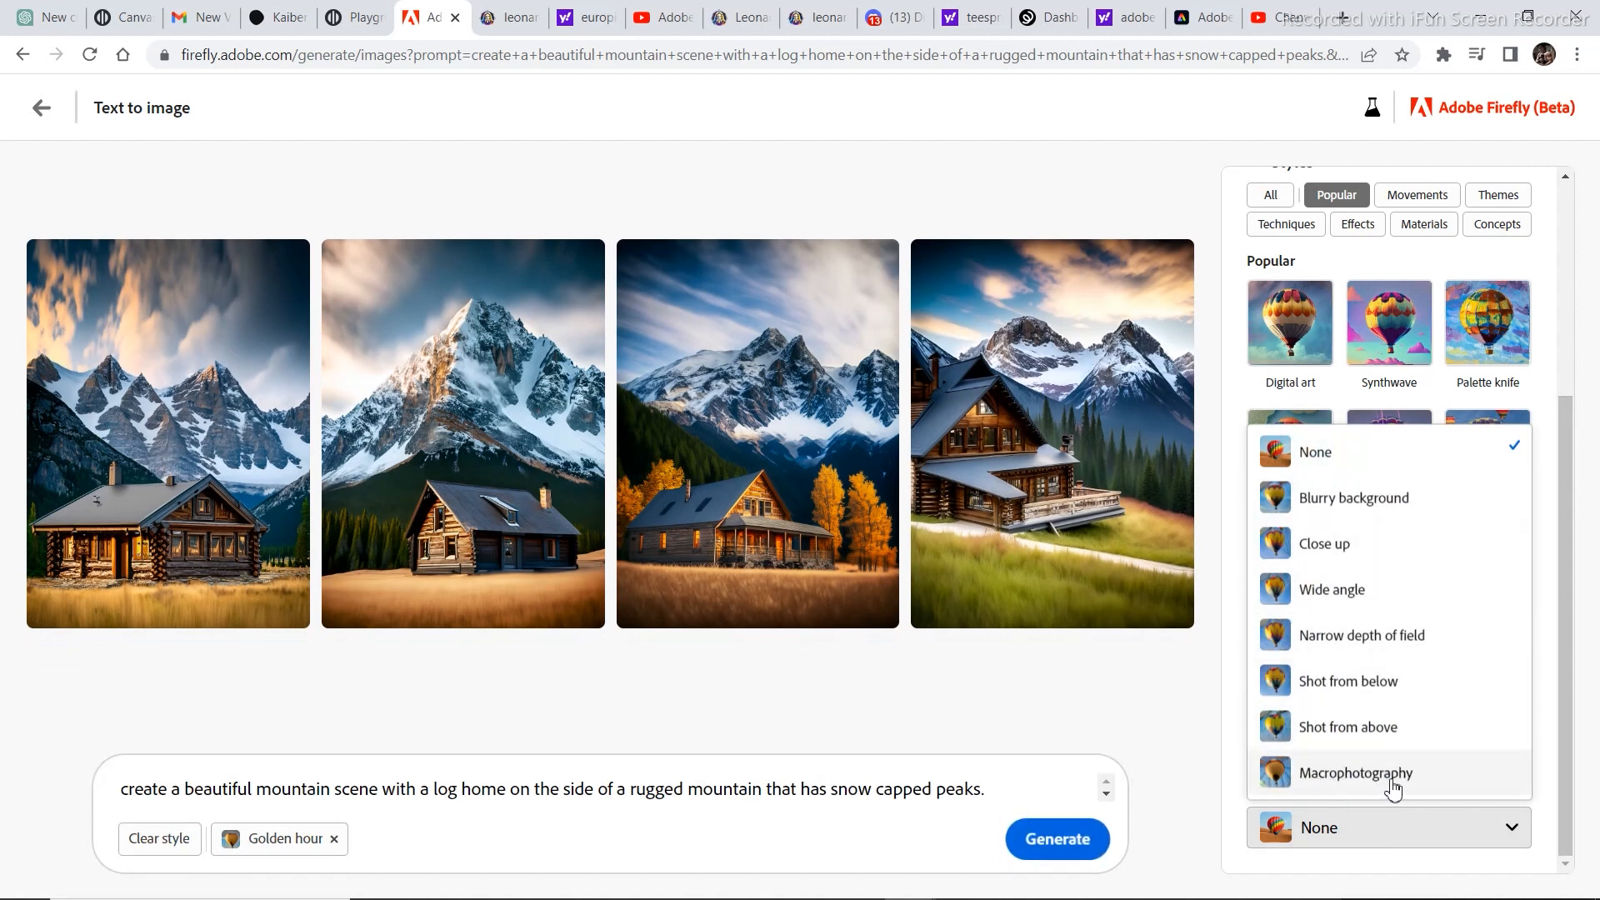
pyautogui.click(1374, 728)
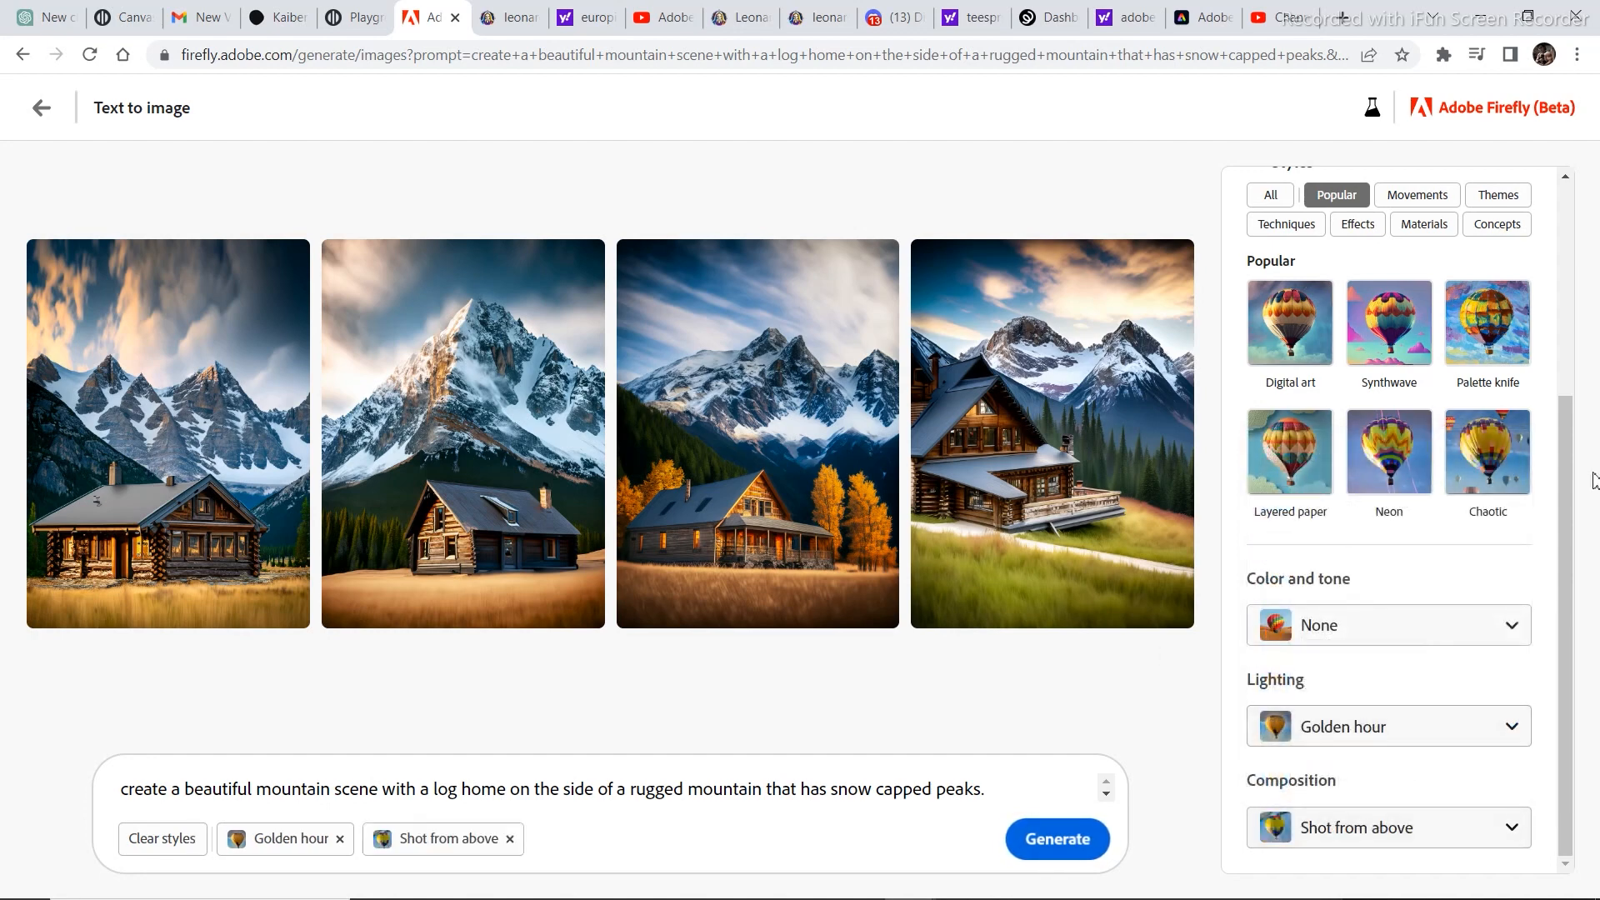
pyautogui.click(1031, 840)
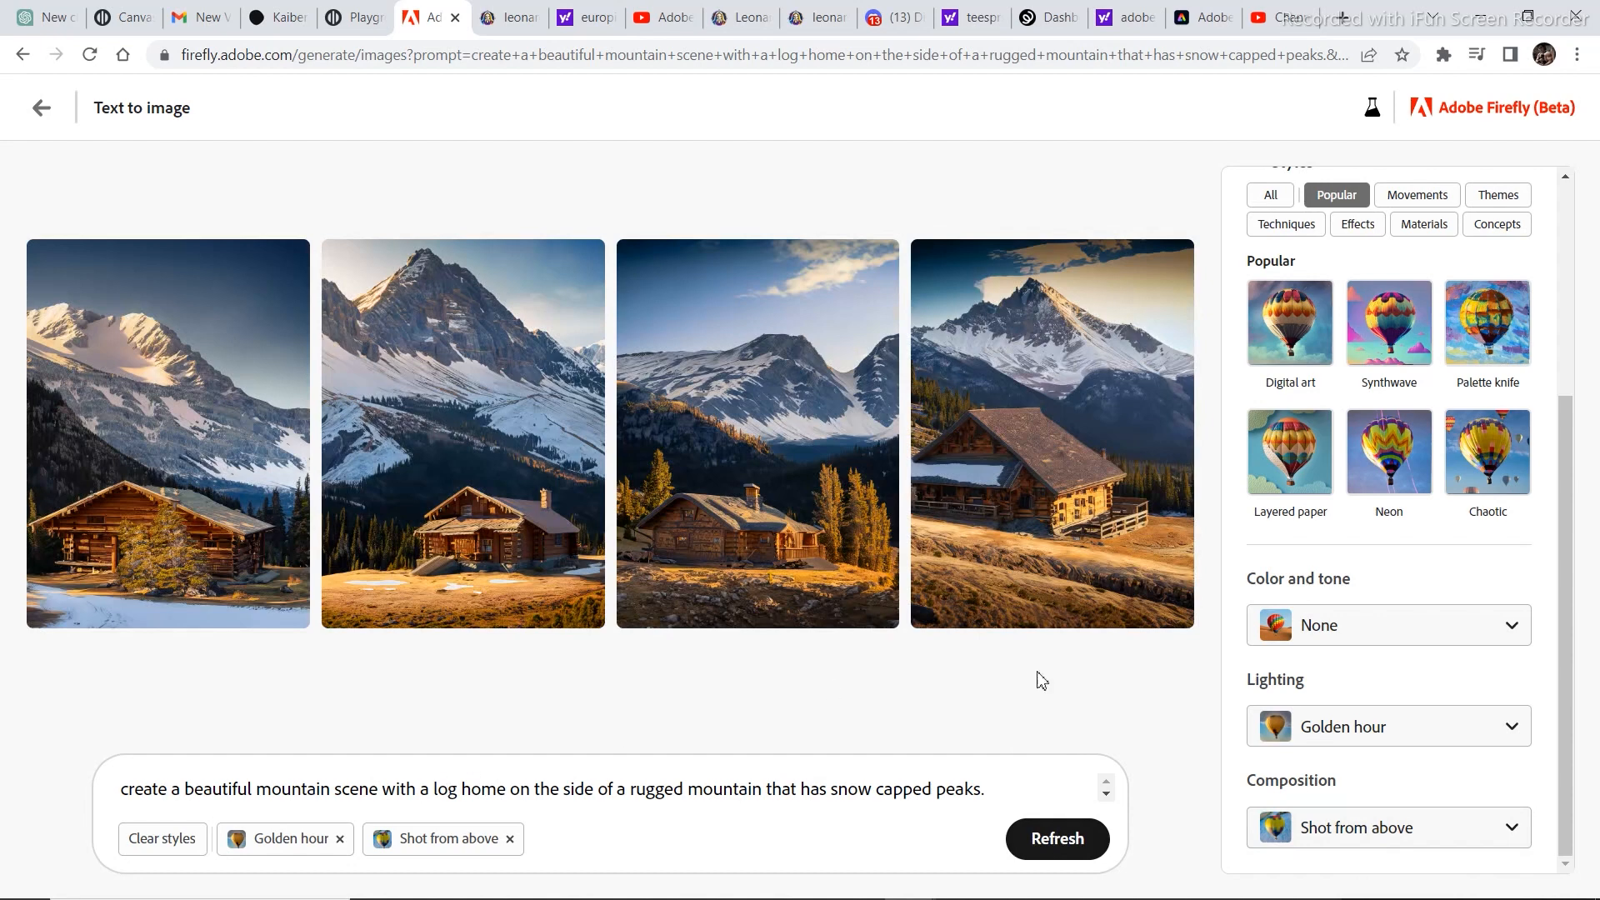
# Return to the Text to image gallery, try the frozen space city prompt with squid-shaped cars, and refresh its images.
pyautogui.moveTo(1565, 554); pyautogui.dragTo(1575, 412)
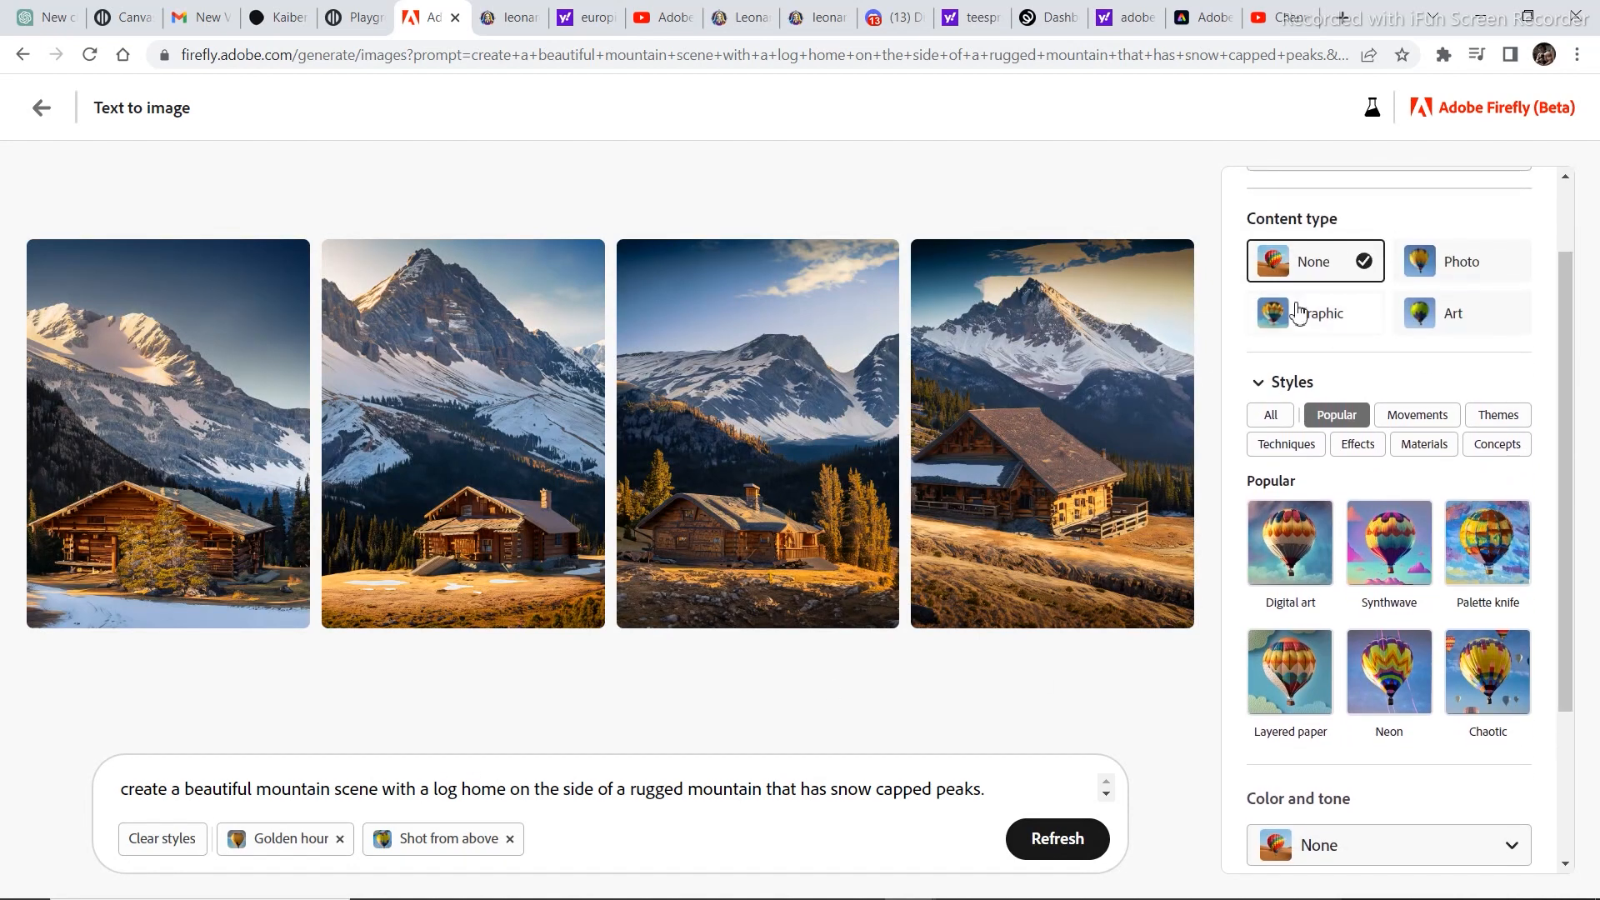
pyautogui.moveTo(1563, 322); pyautogui.dragTo(1563, 340)
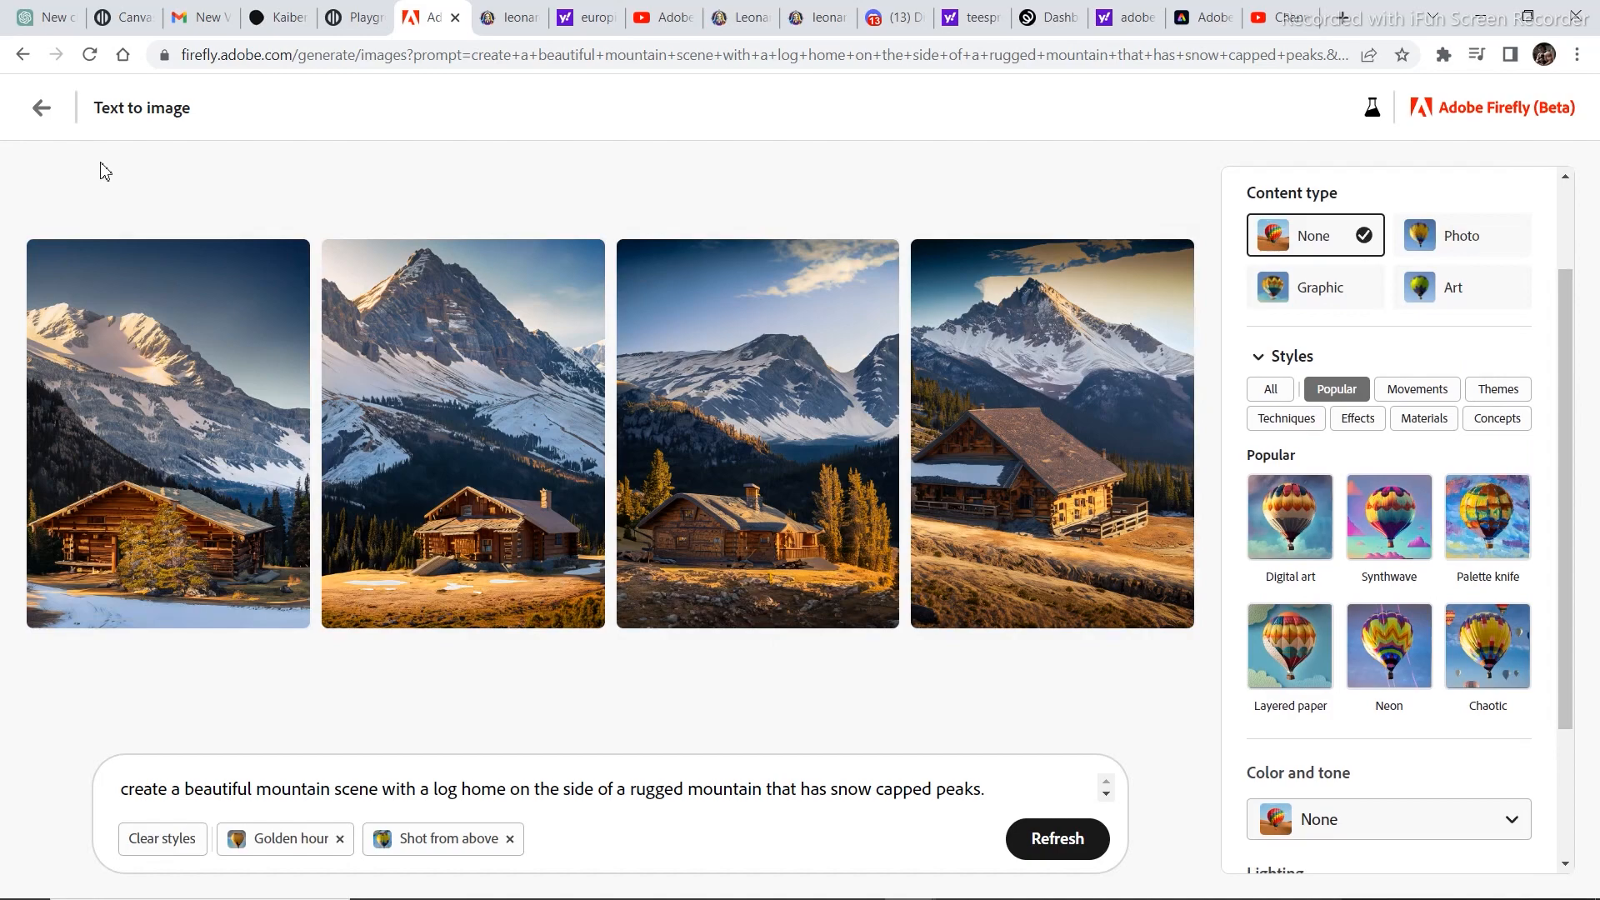
pyautogui.click(40, 111)
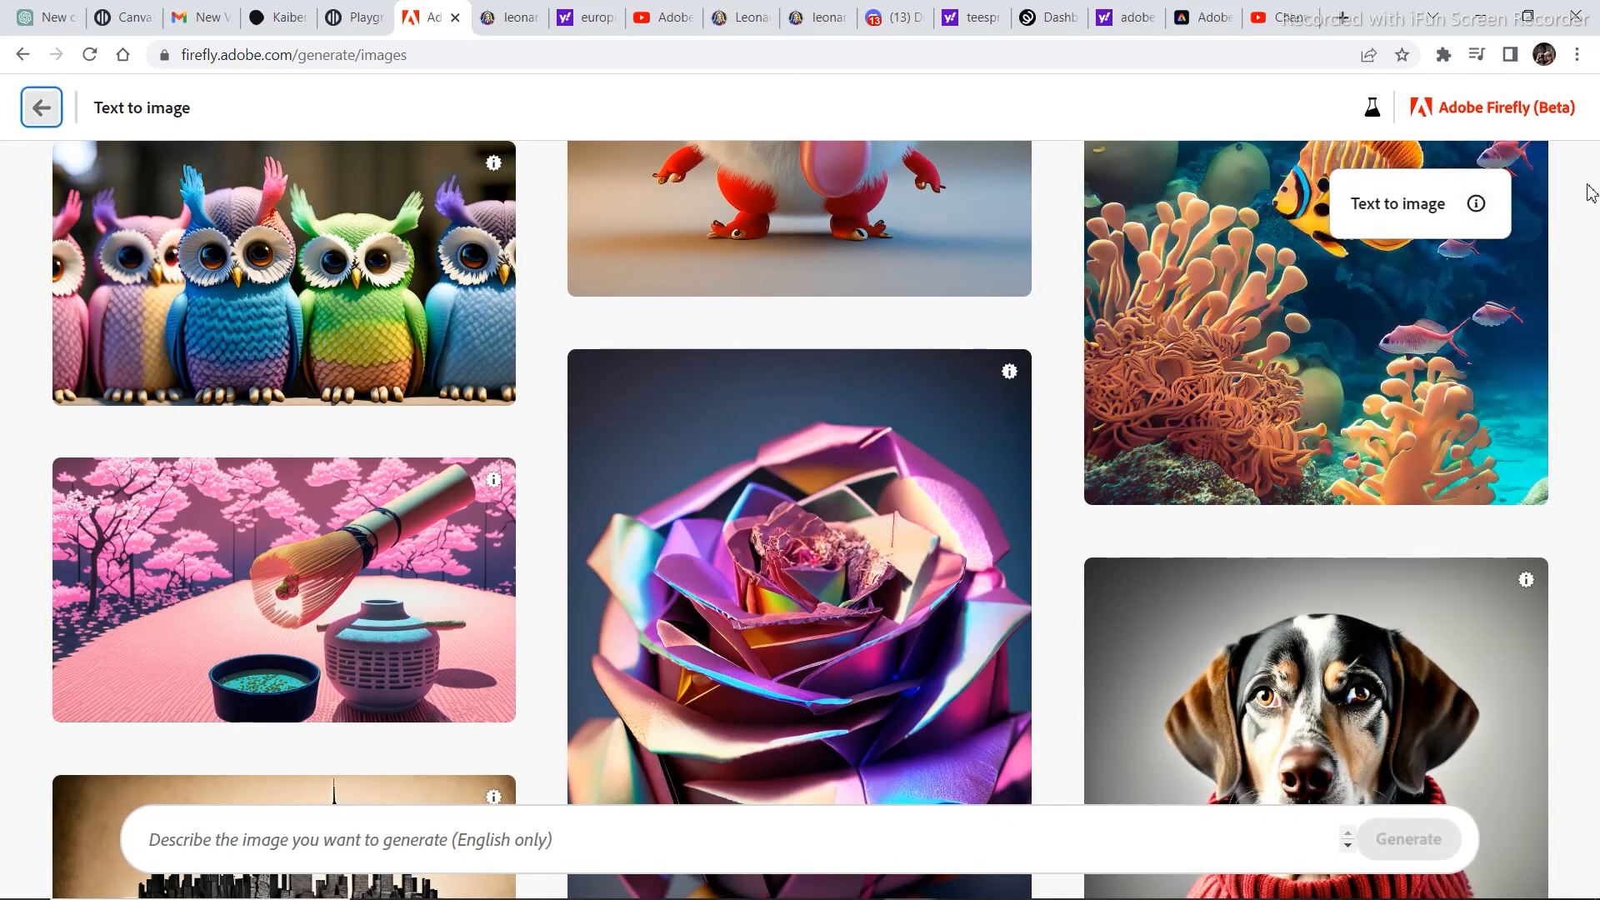
pyautogui.scroll(-12, 1494, 241)
pyautogui.scroll(-6, 1118, 518)
pyautogui.scroll(-12, 1138, 510)
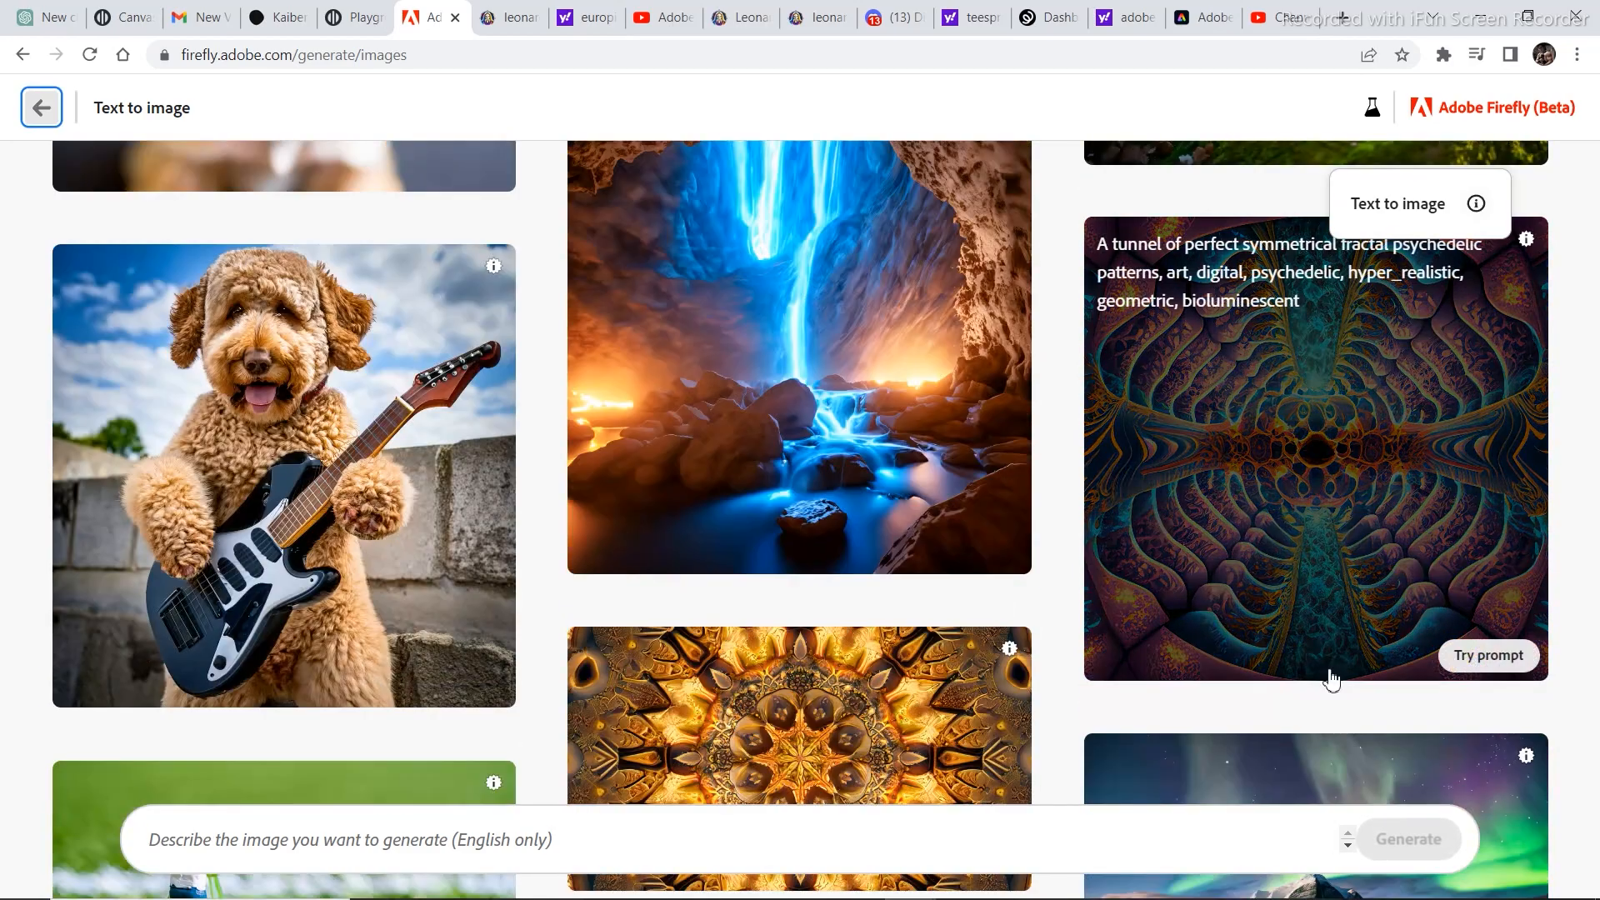
pyautogui.scroll(-10, 1244, 767)
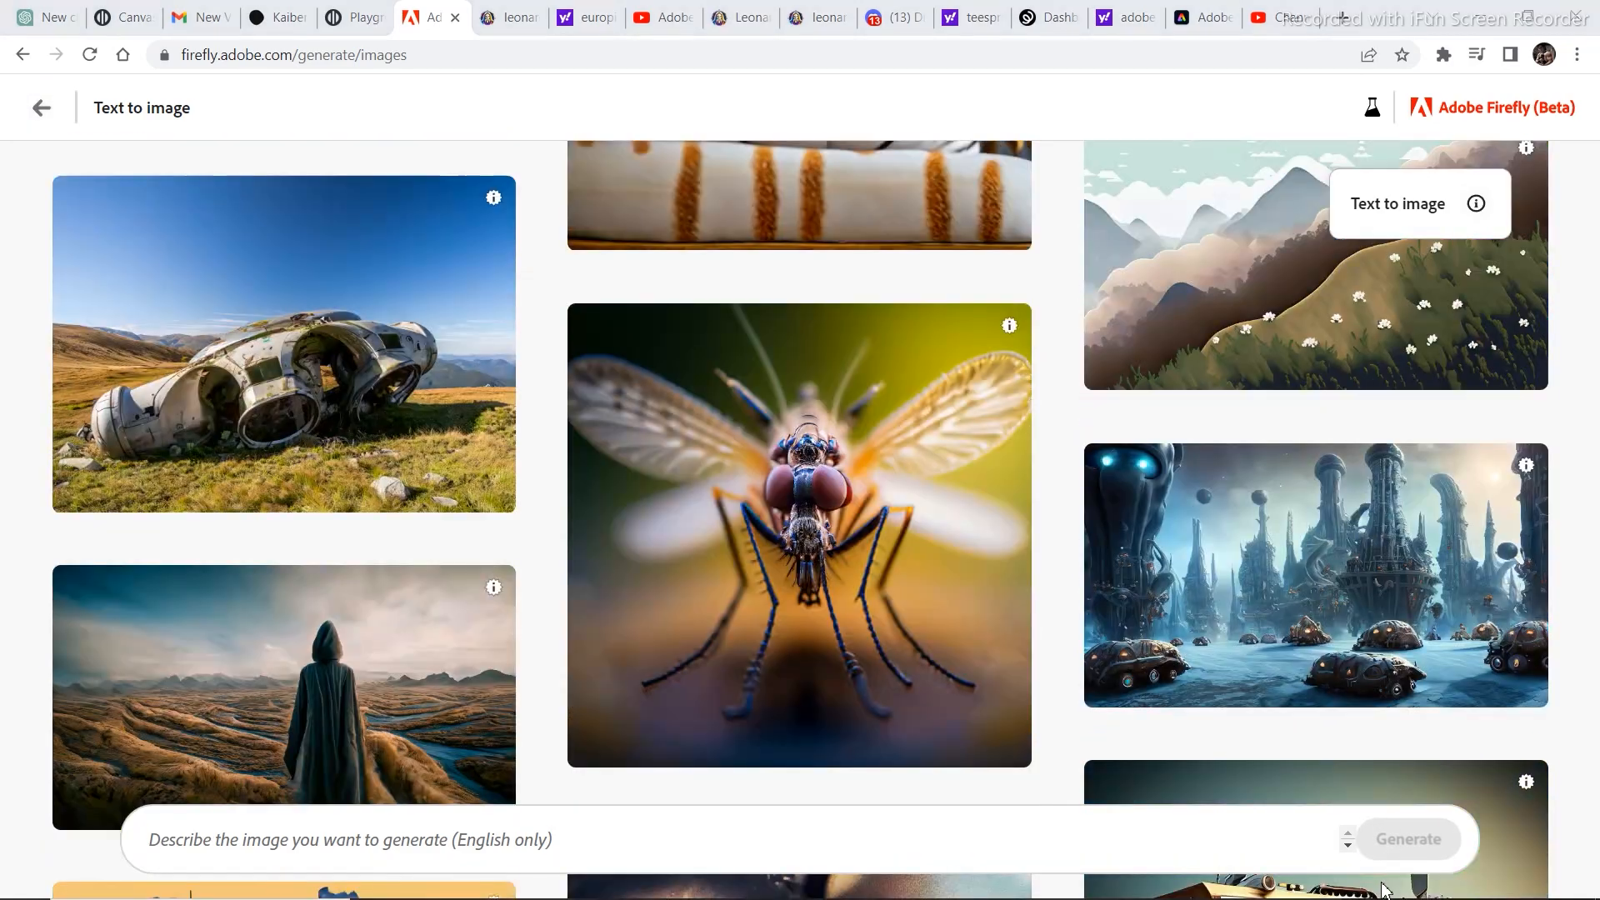
pyautogui.moveTo(1293, 625)
pyautogui.click(1481, 681)
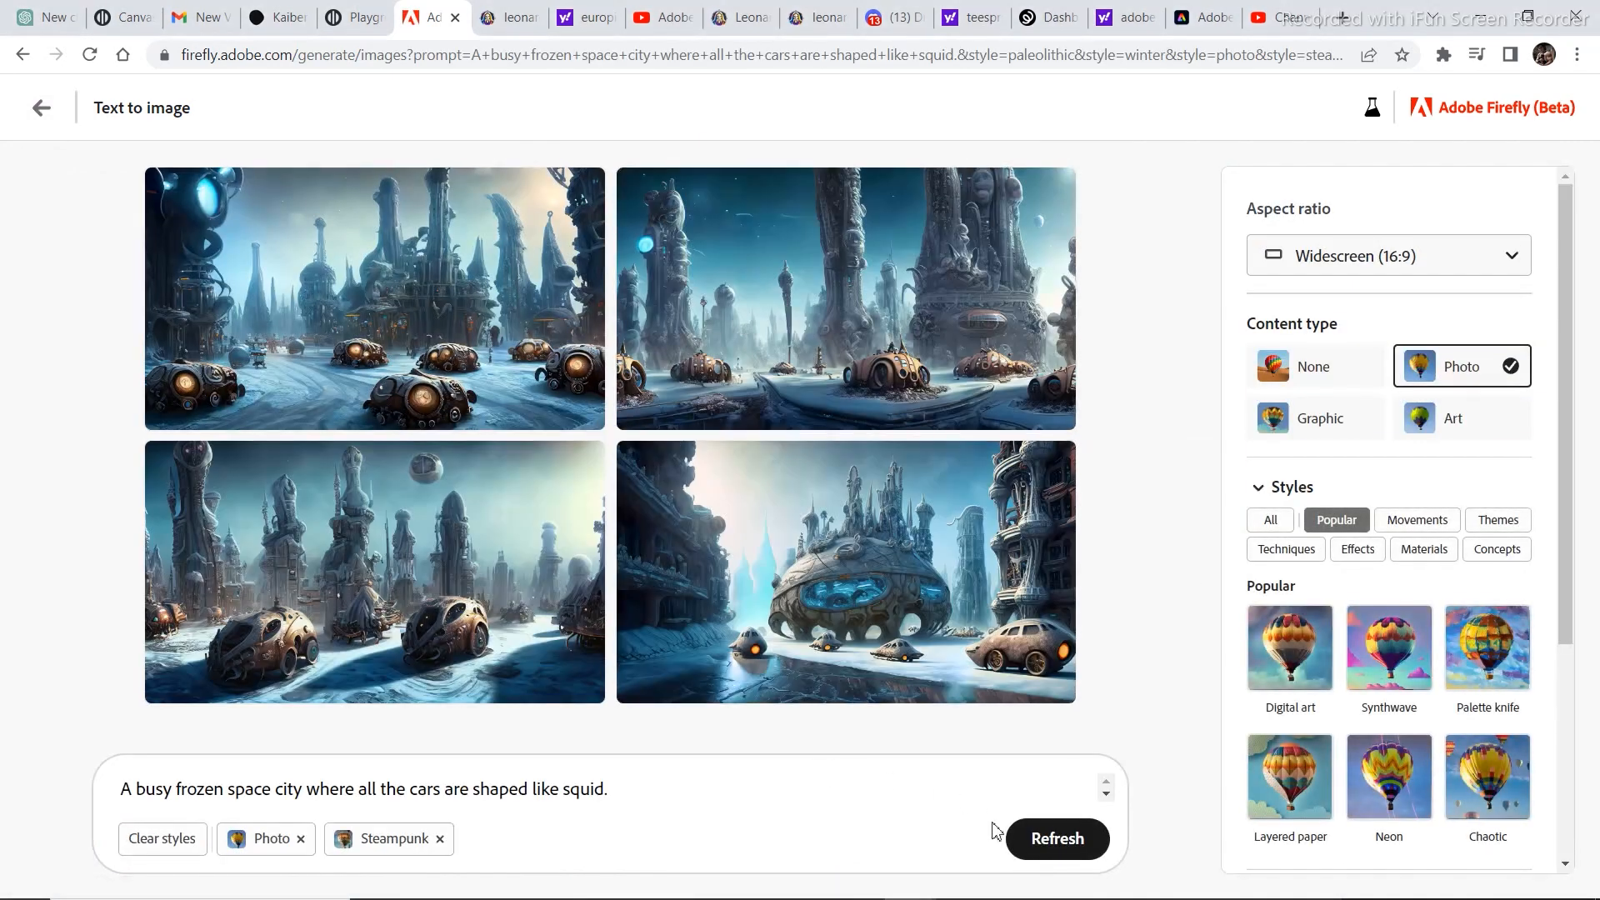
pyautogui.click(1053, 836)
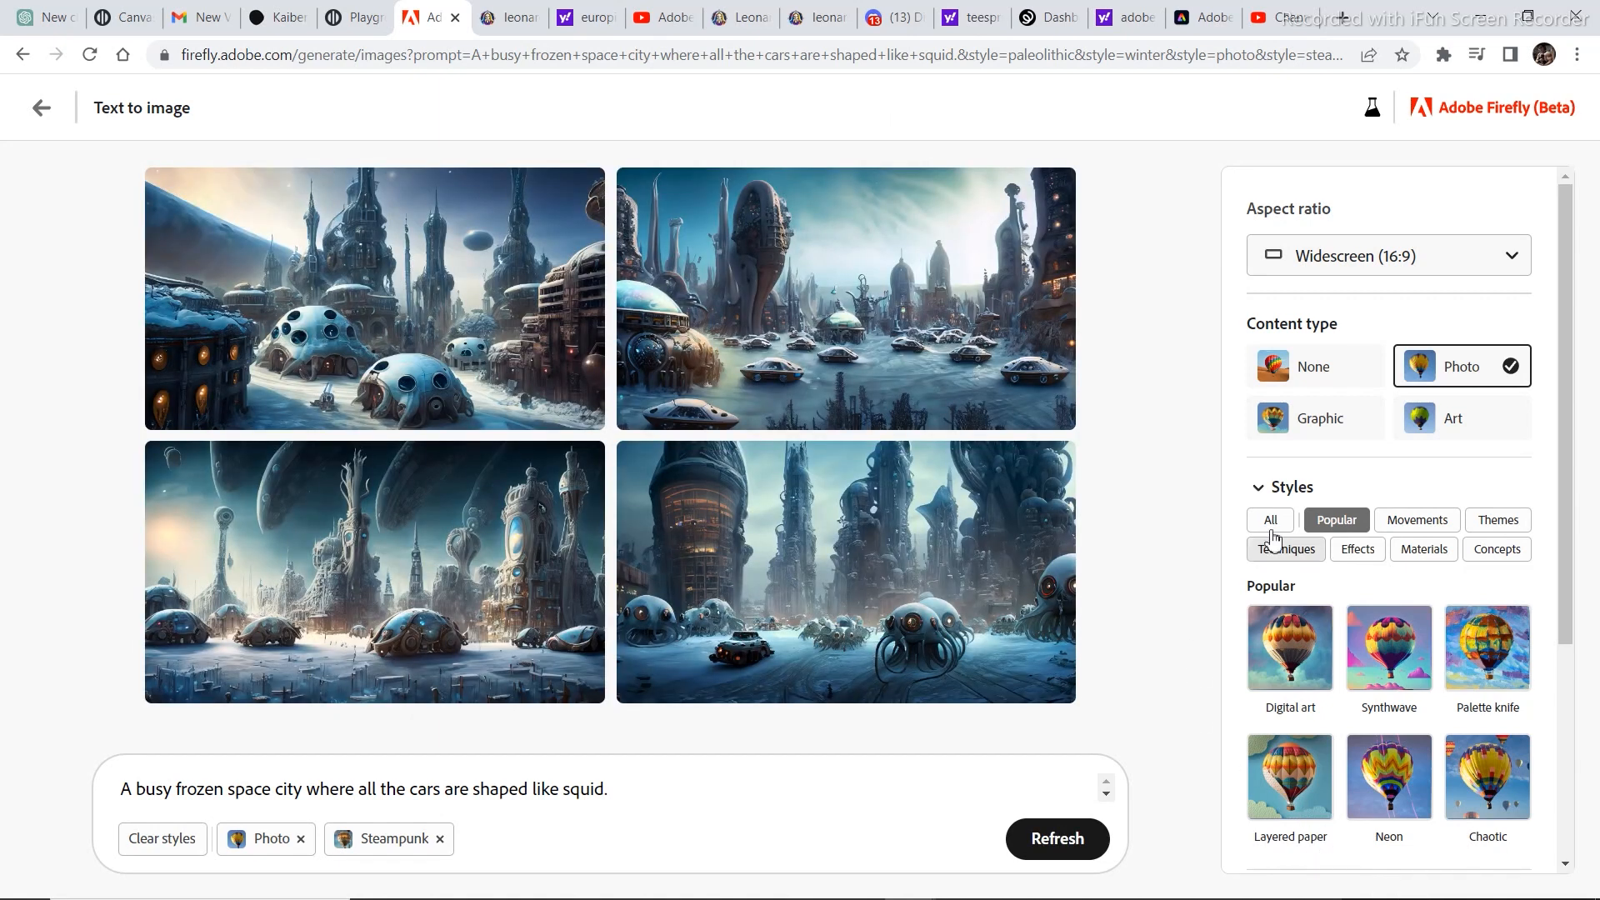
# Add the Synthwave movement style and the Antique photo effect to the frozen space city prompt.
pyautogui.click(1420, 525)
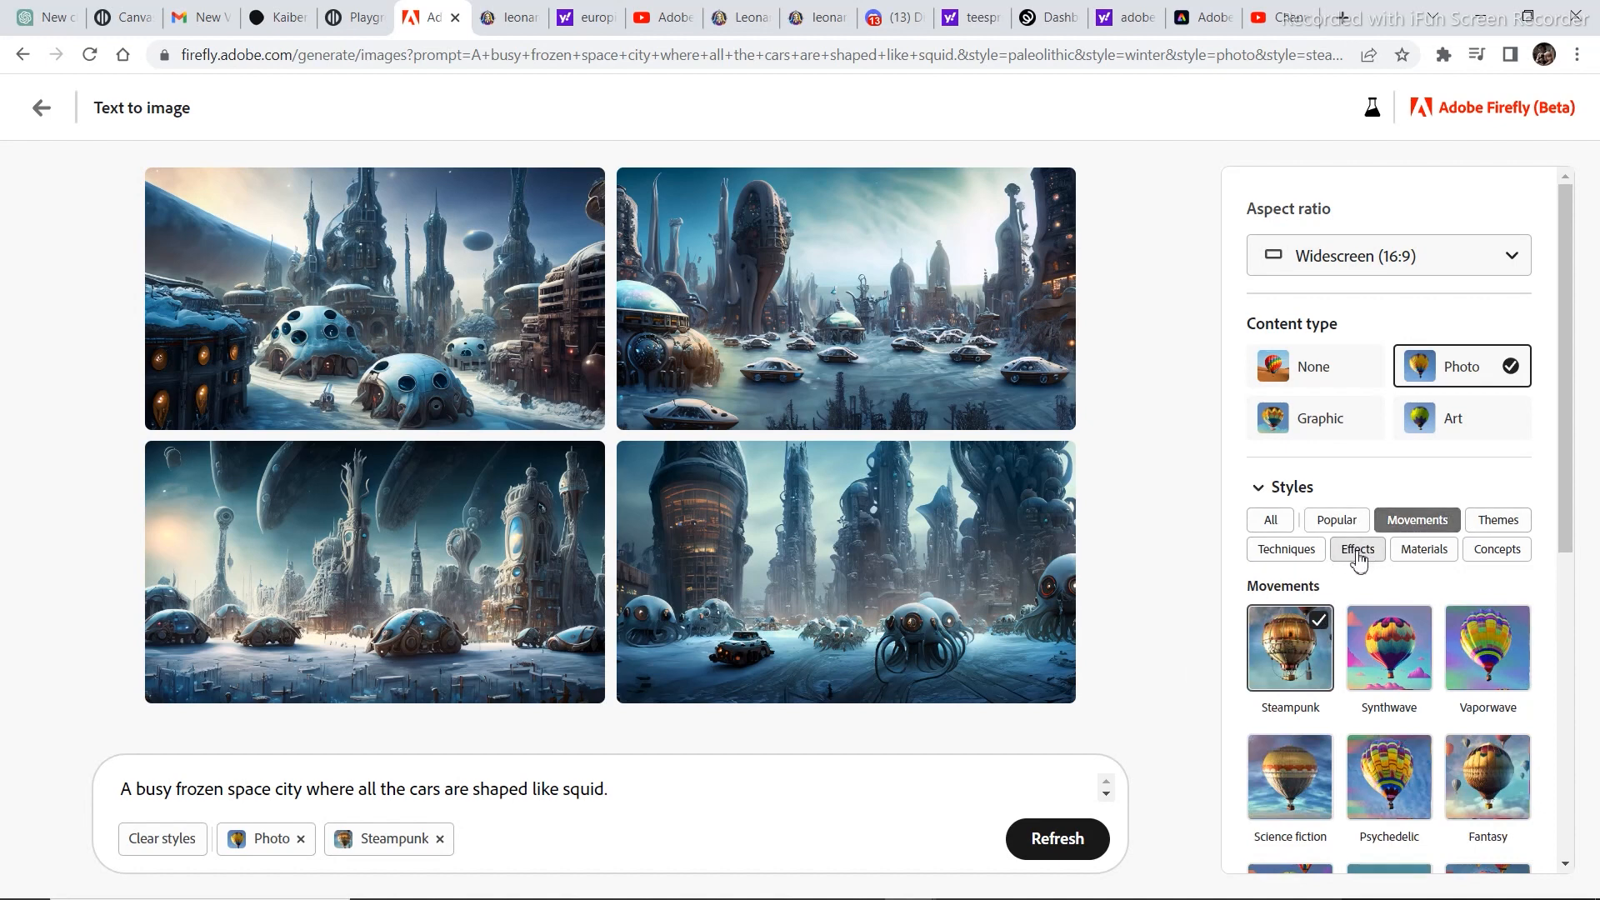
pyautogui.scroll(-1, 1337, 556)
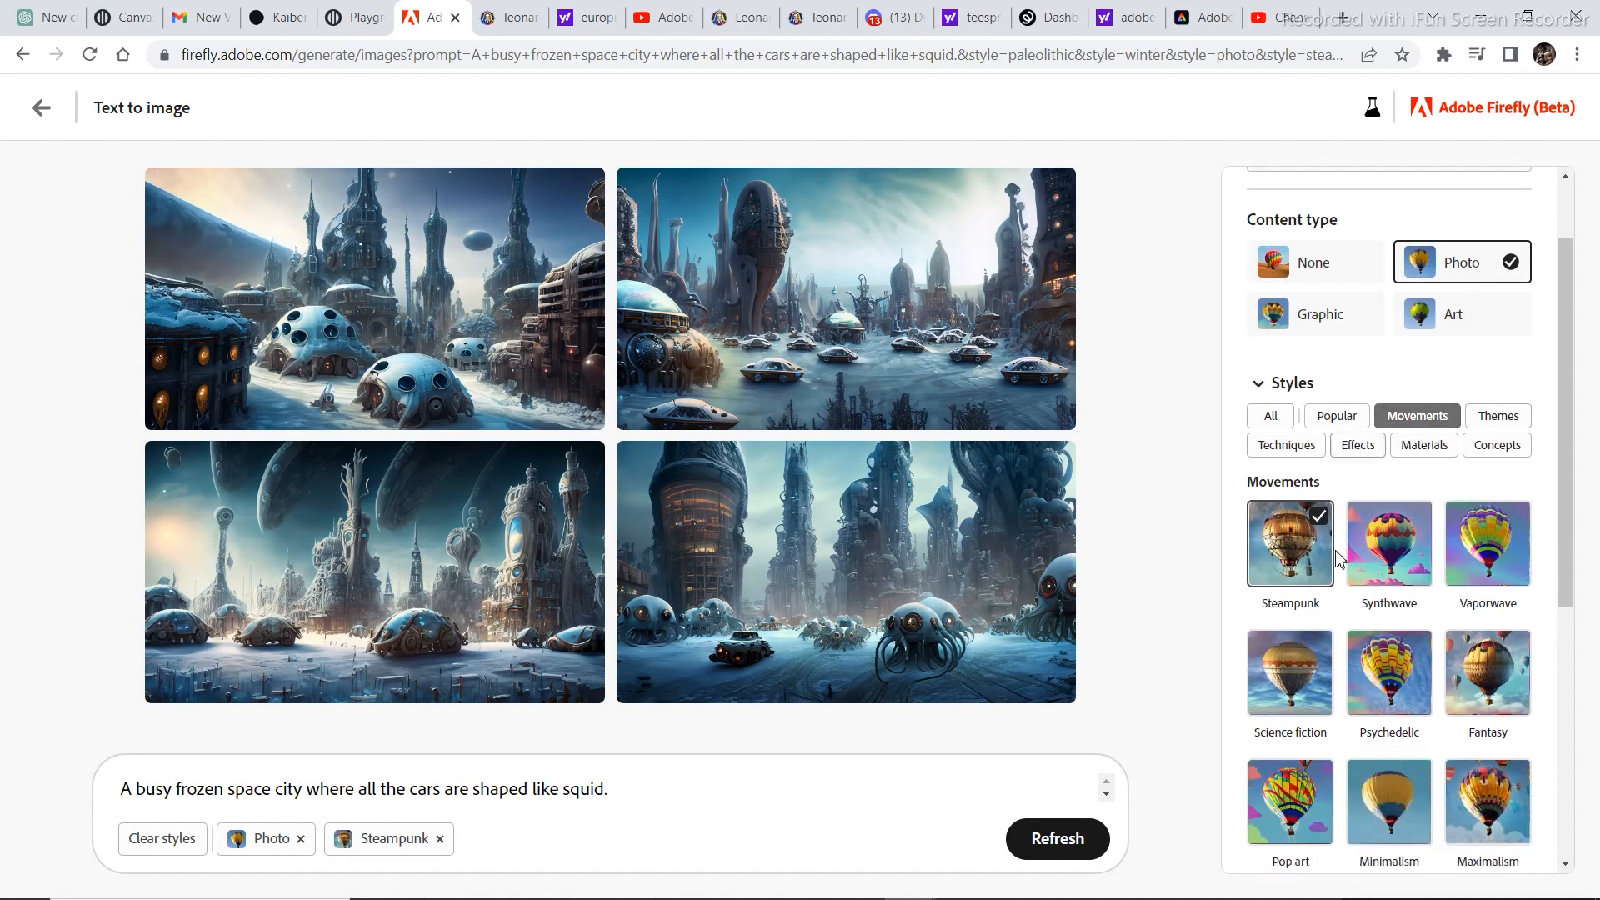
pyautogui.click(1398, 564)
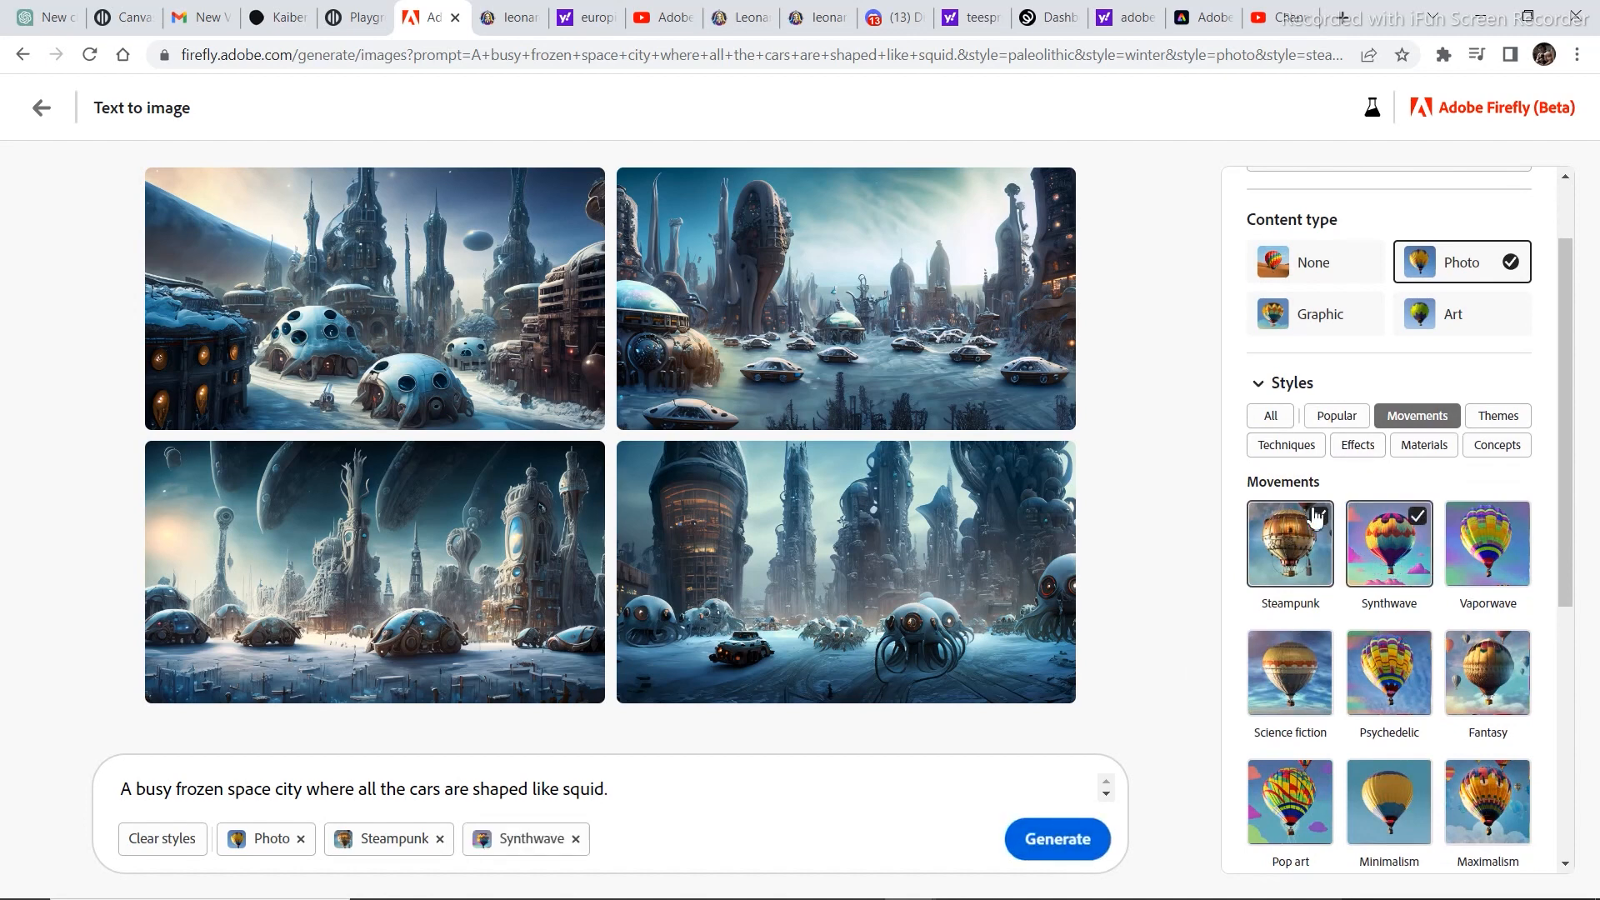
pyautogui.click(1358, 444)
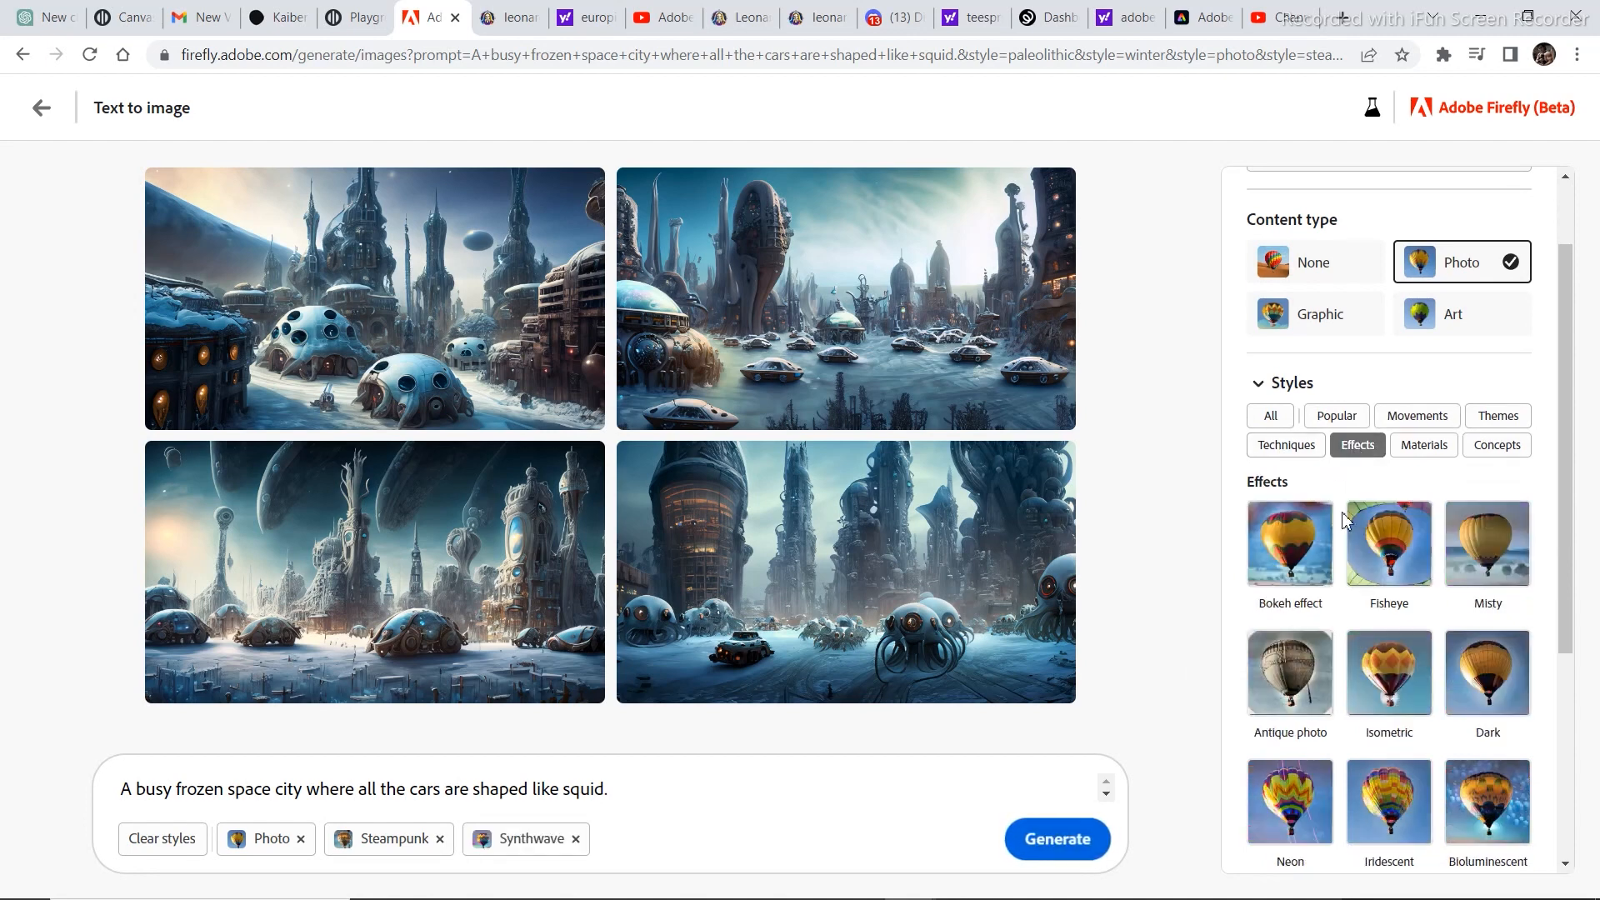
pyautogui.scroll(-2, 1345, 521)
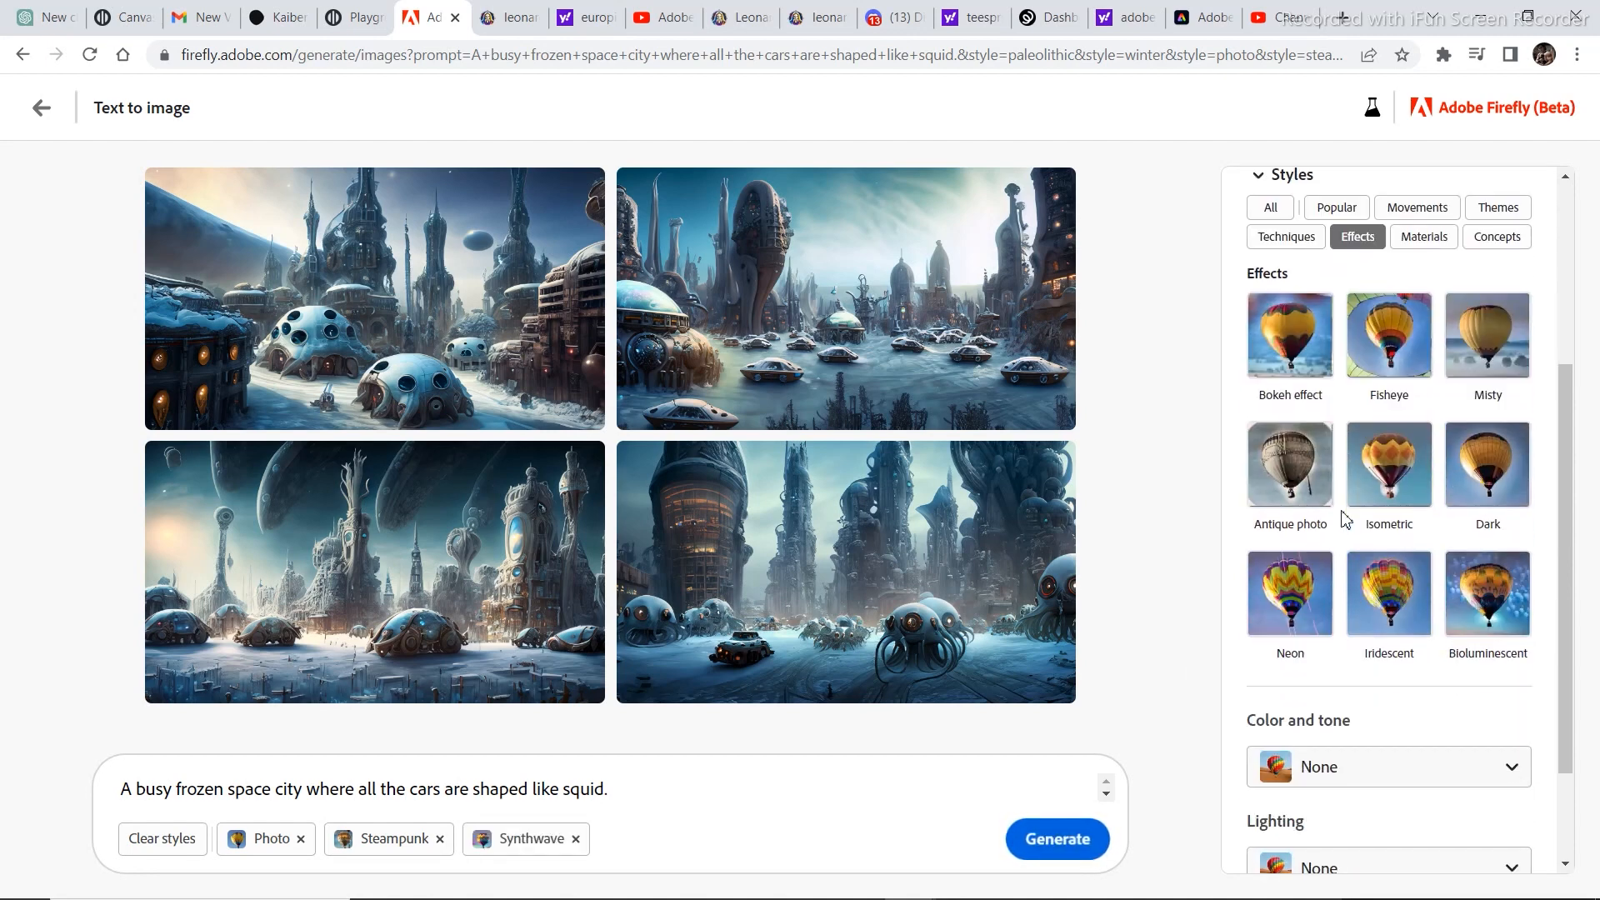
pyautogui.click(1292, 472)
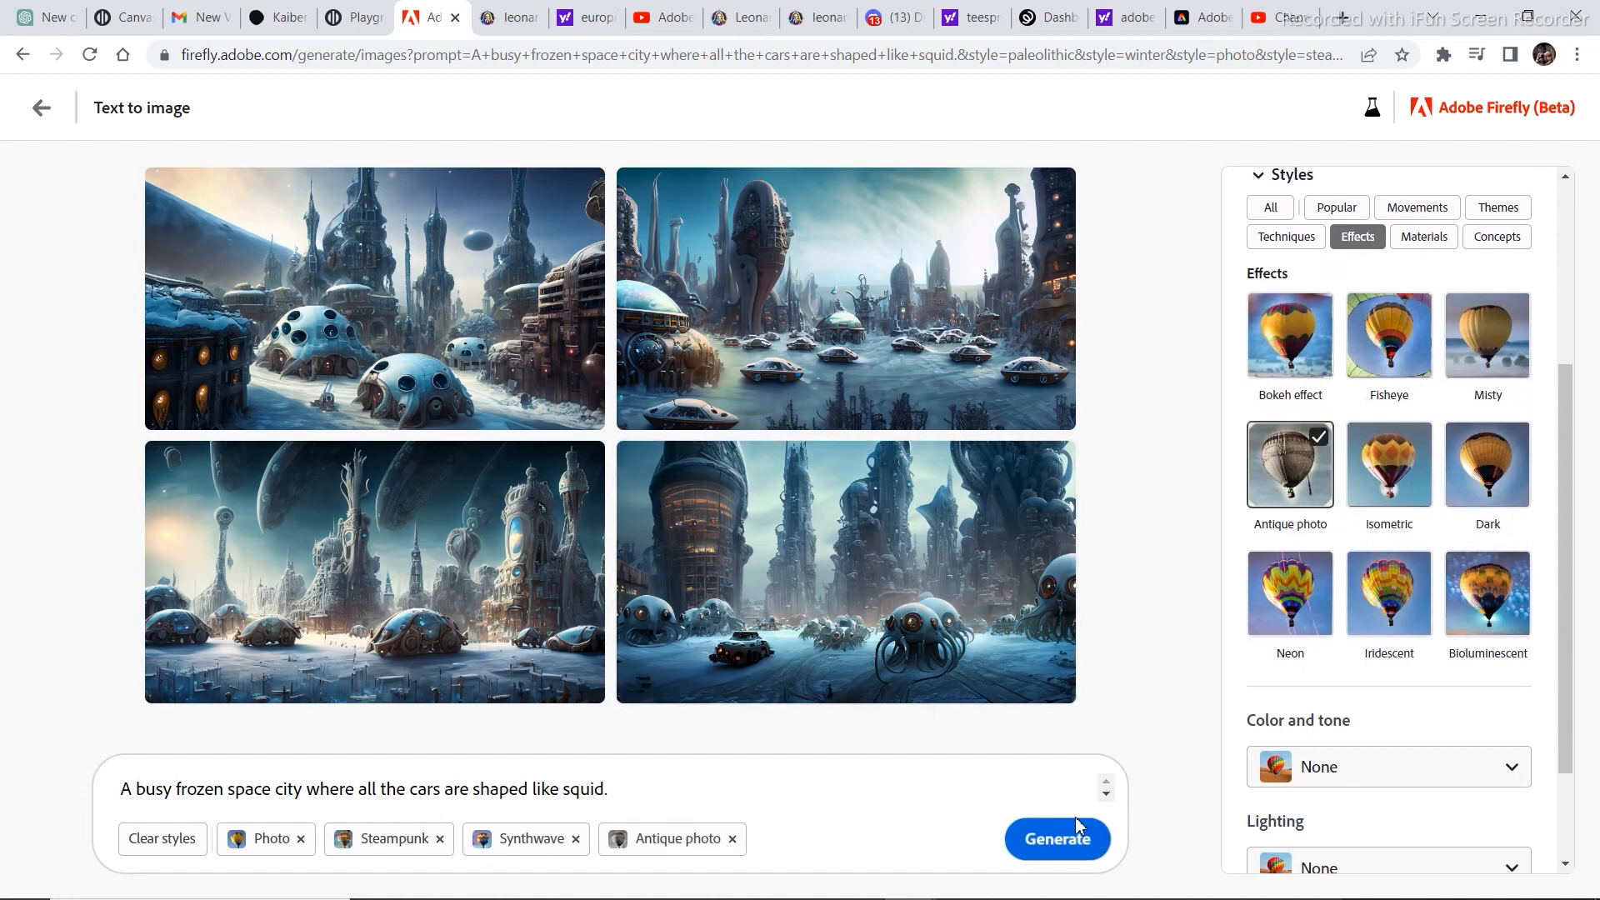
# Set the lighting to Low lighting and the composition to Shot from above, and regenerate the space city images.
pyautogui.scroll(-2, 1392, 667)
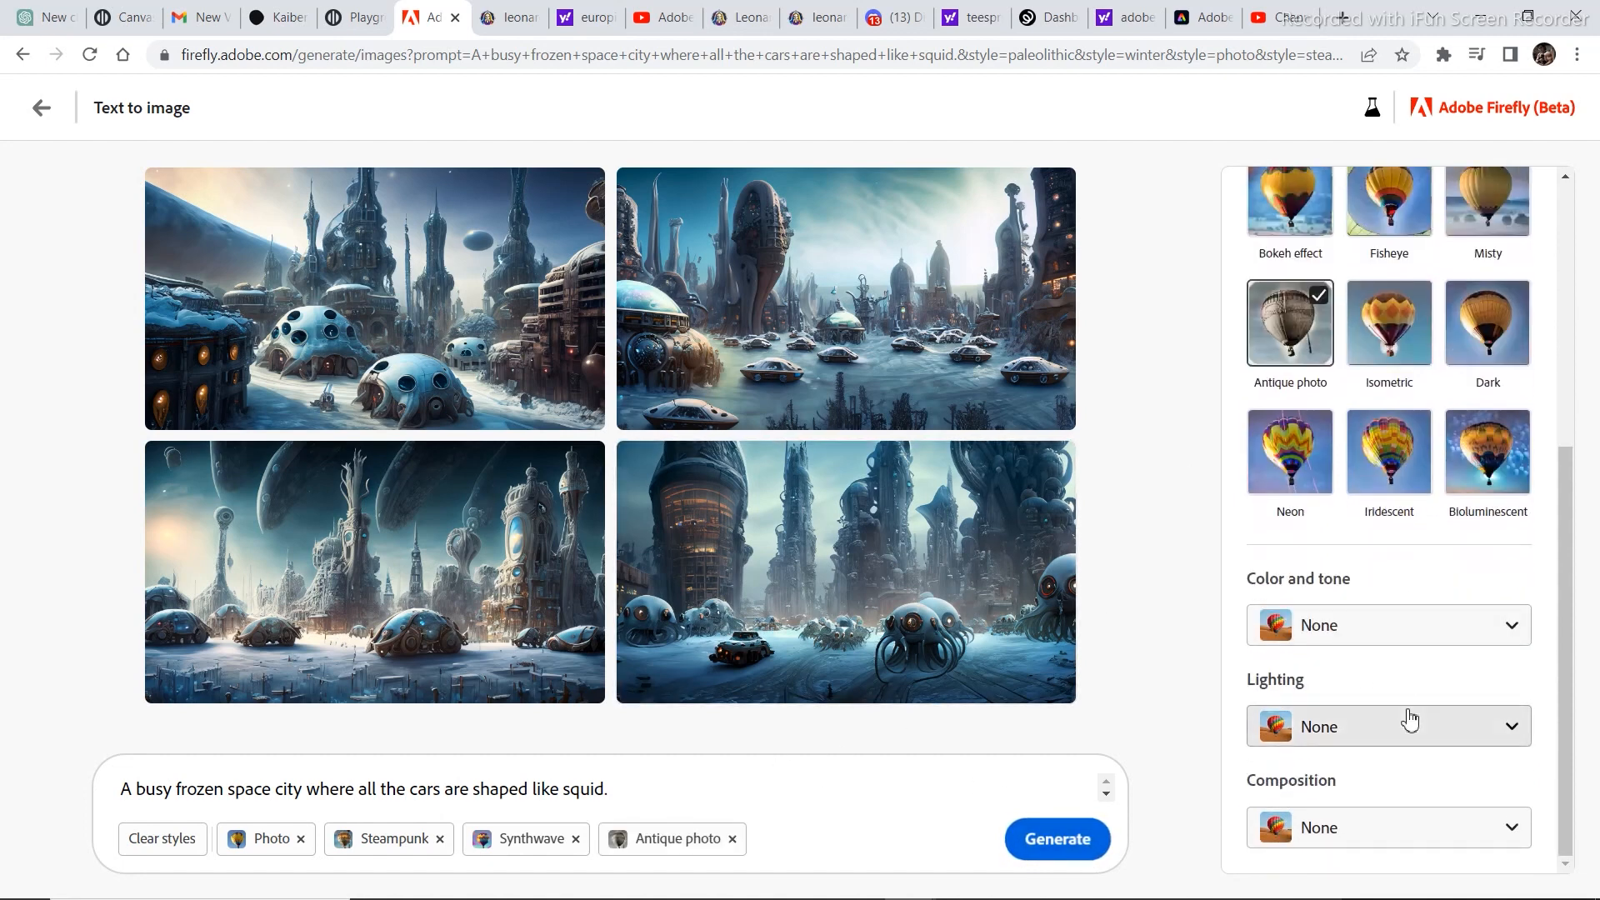
pyautogui.click(1360, 630)
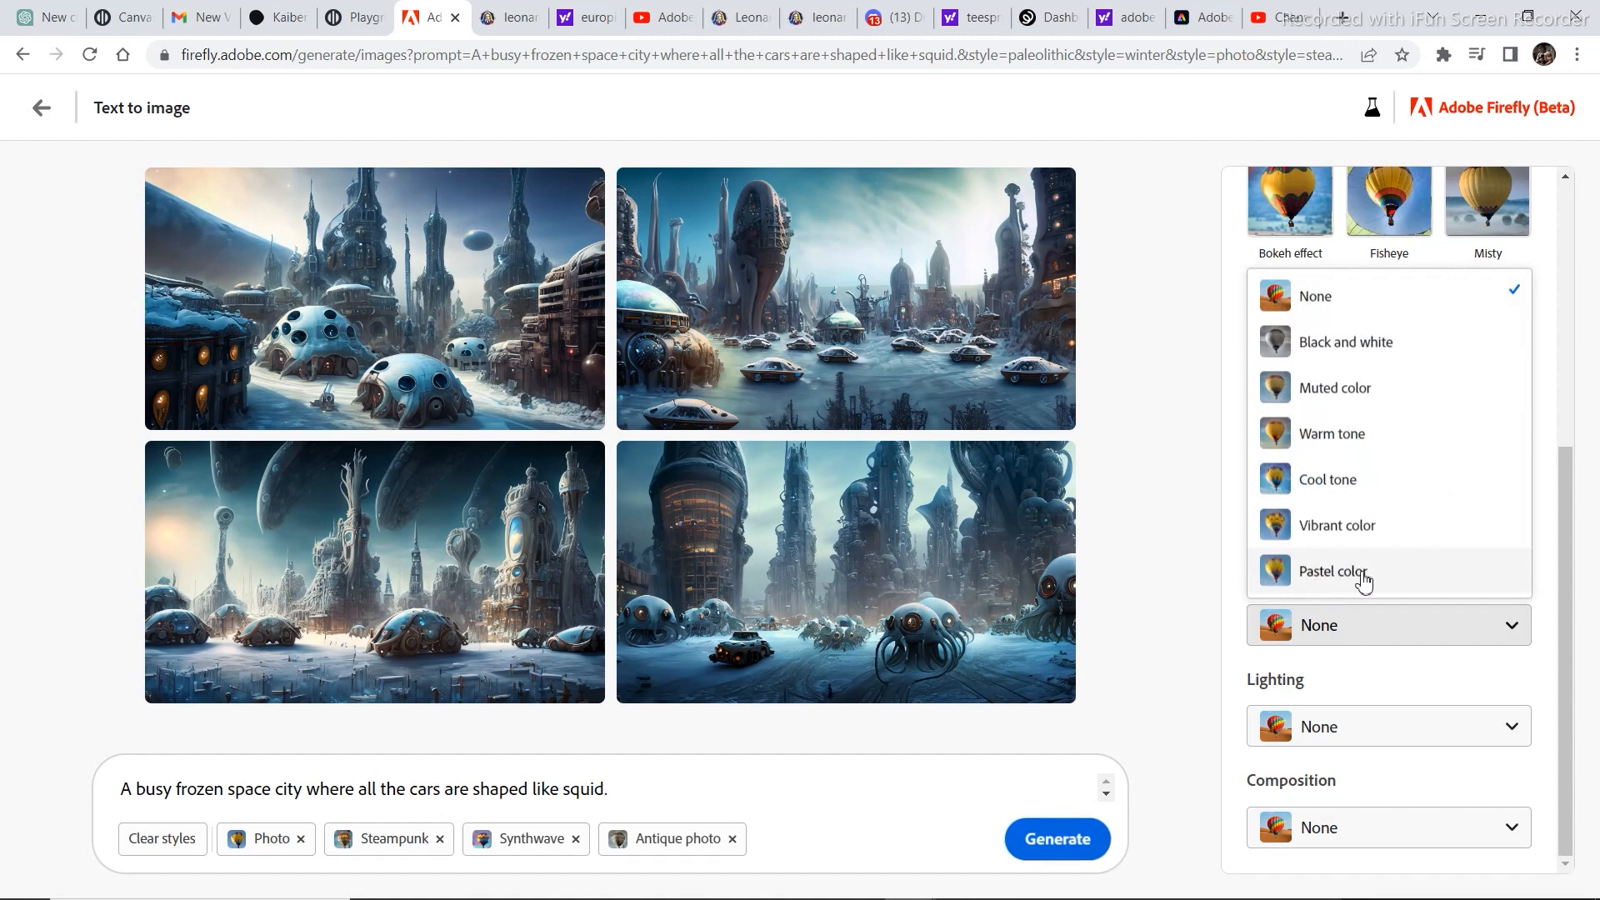
pyautogui.click(1122, 497)
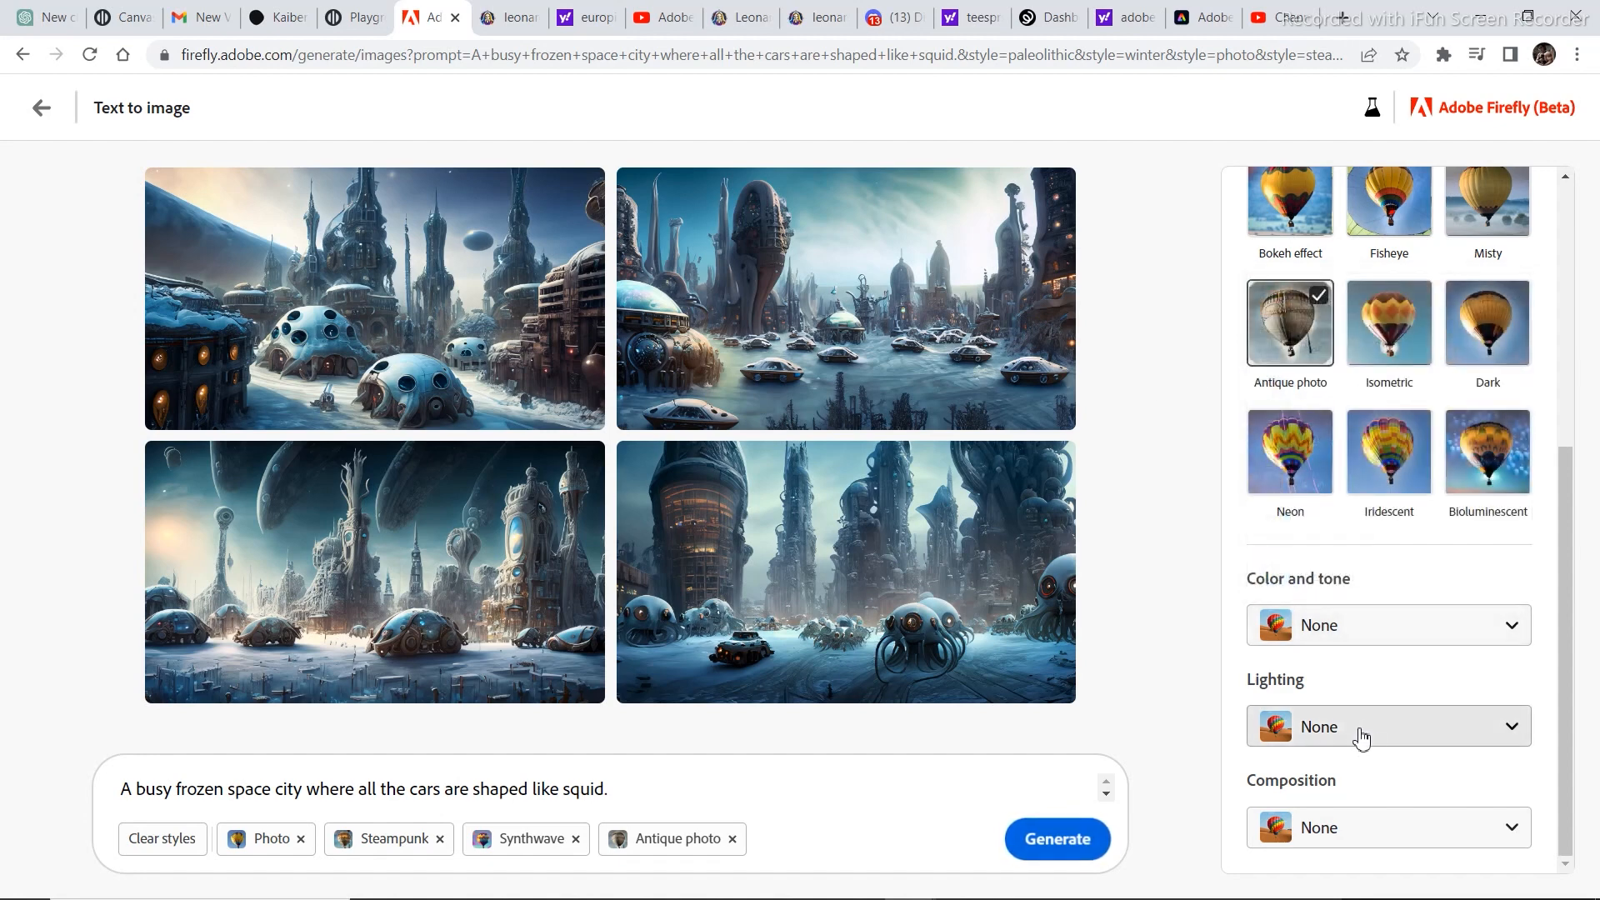
pyautogui.click(1362, 726)
pyautogui.click(1346, 673)
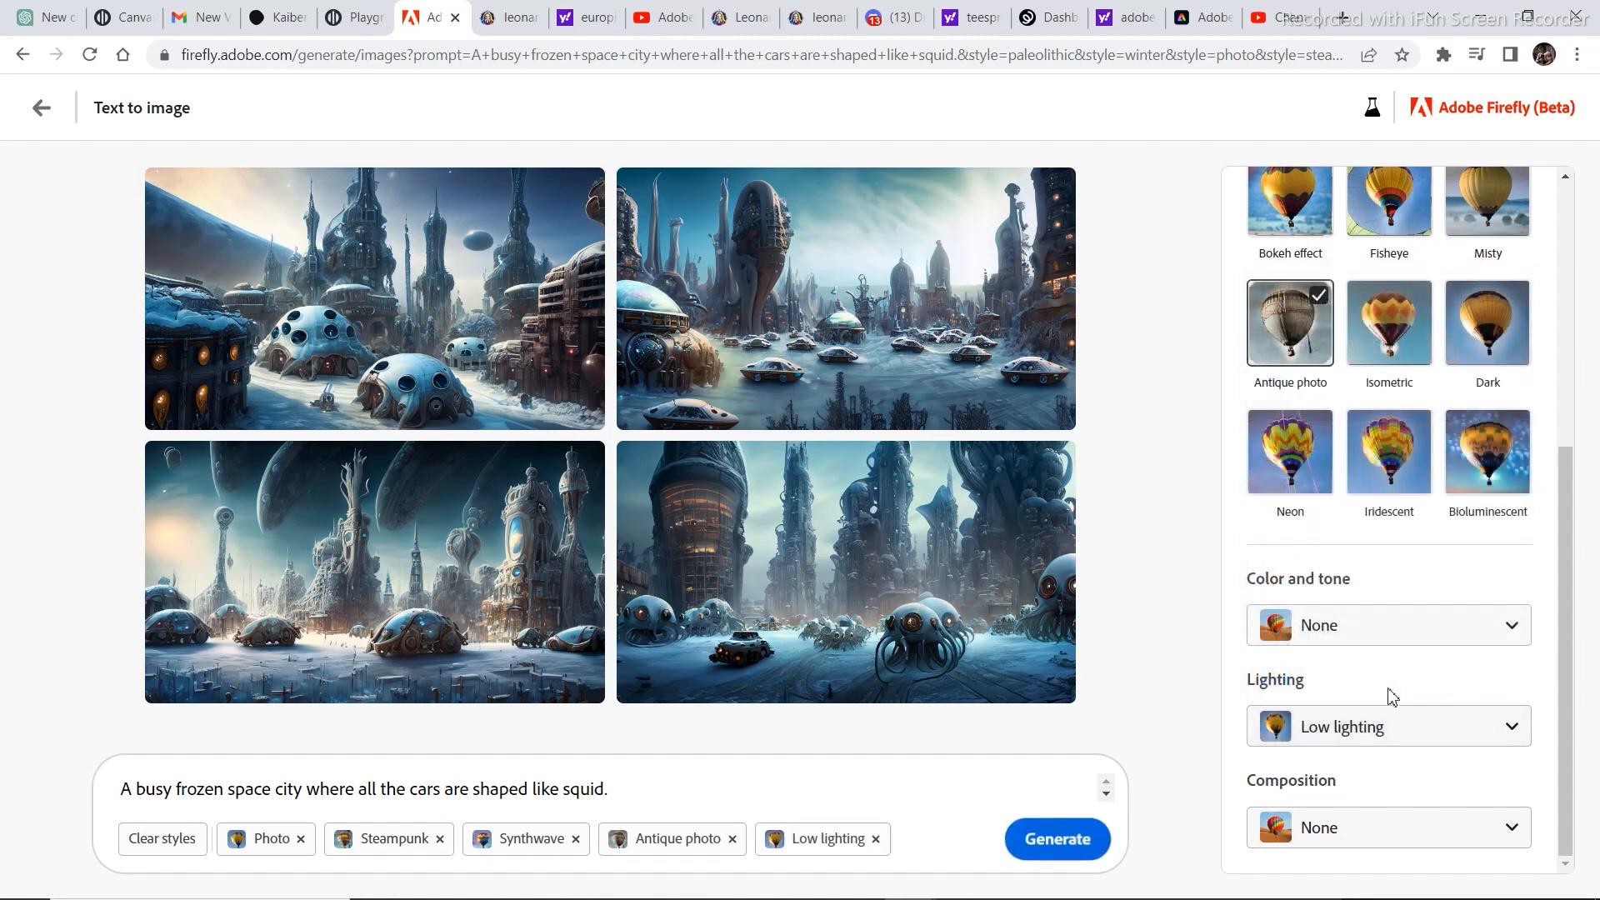
pyautogui.click(1346, 837)
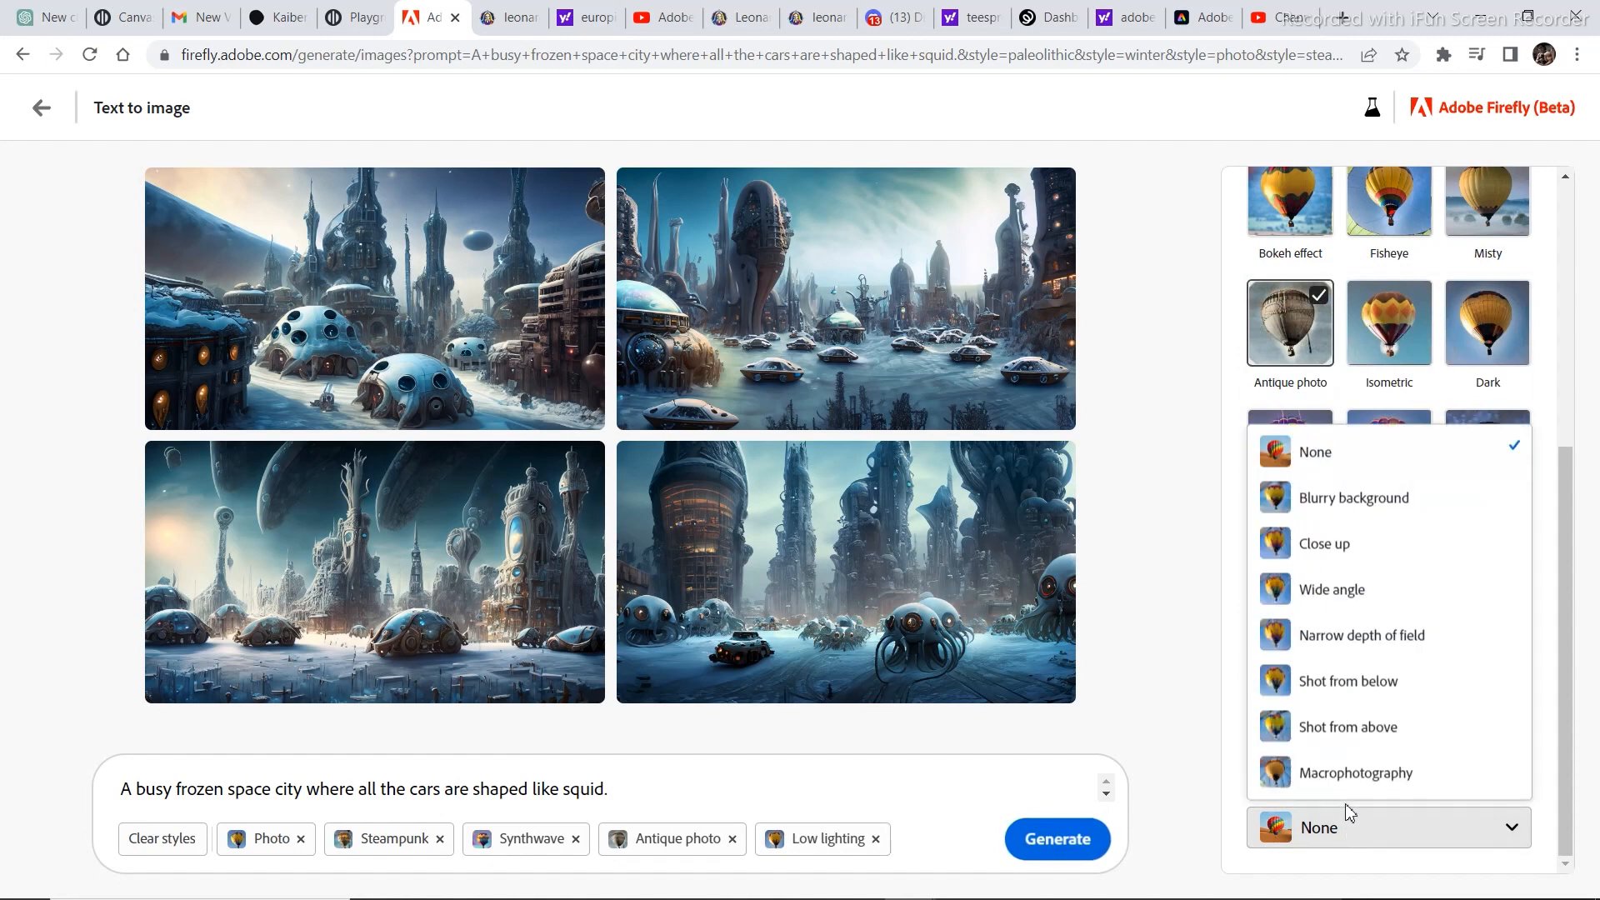
pyautogui.click(1375, 735)
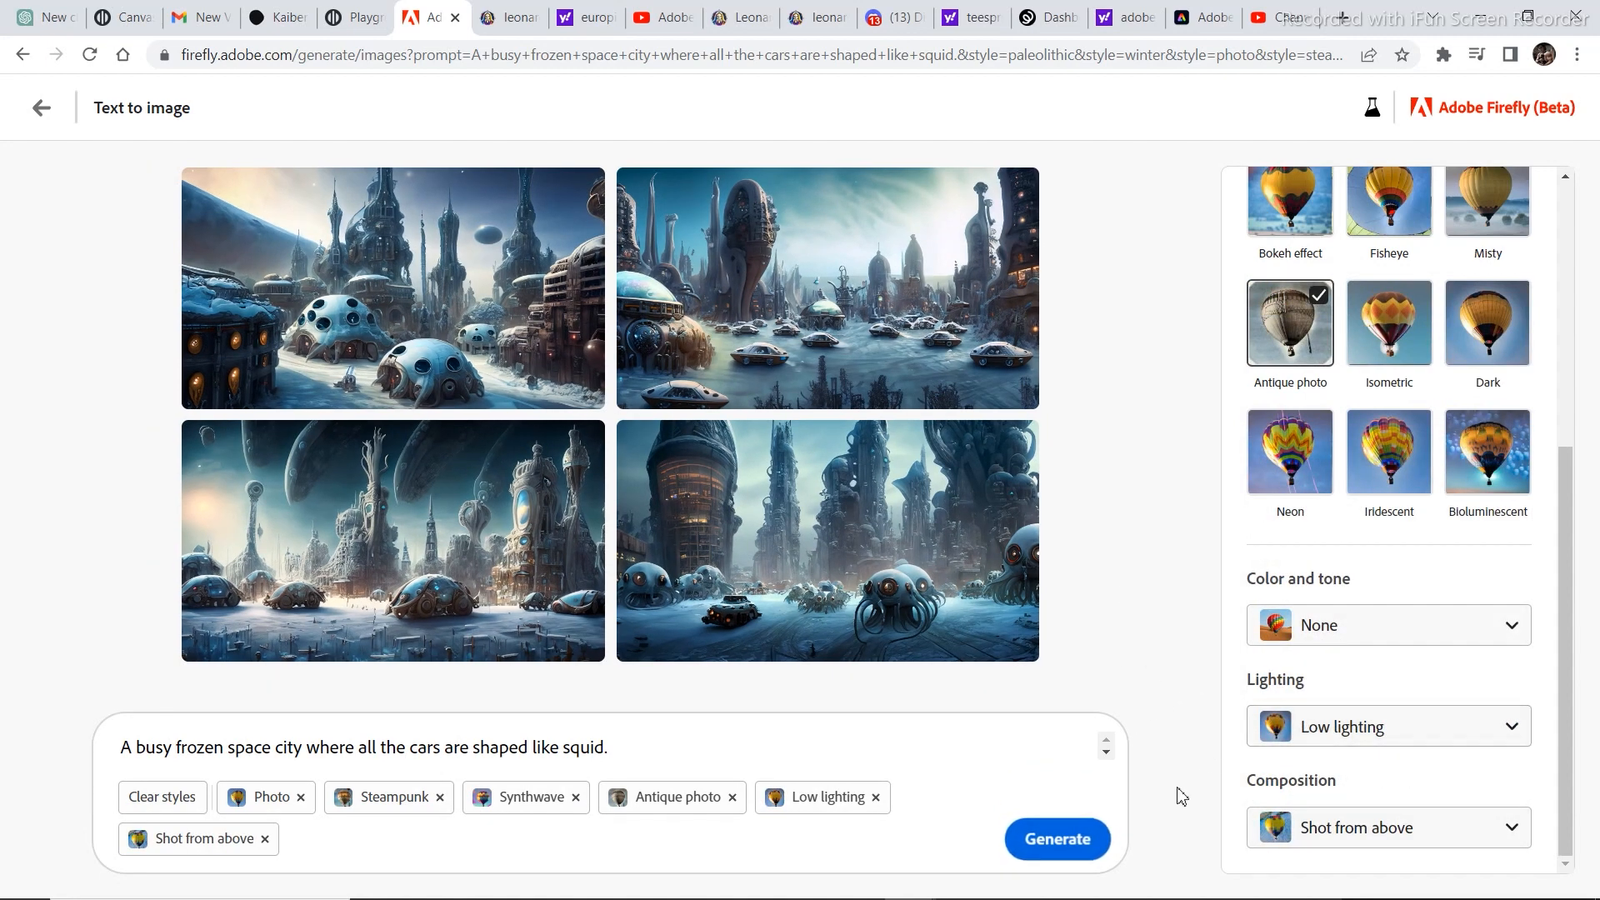
pyautogui.click(1058, 840)
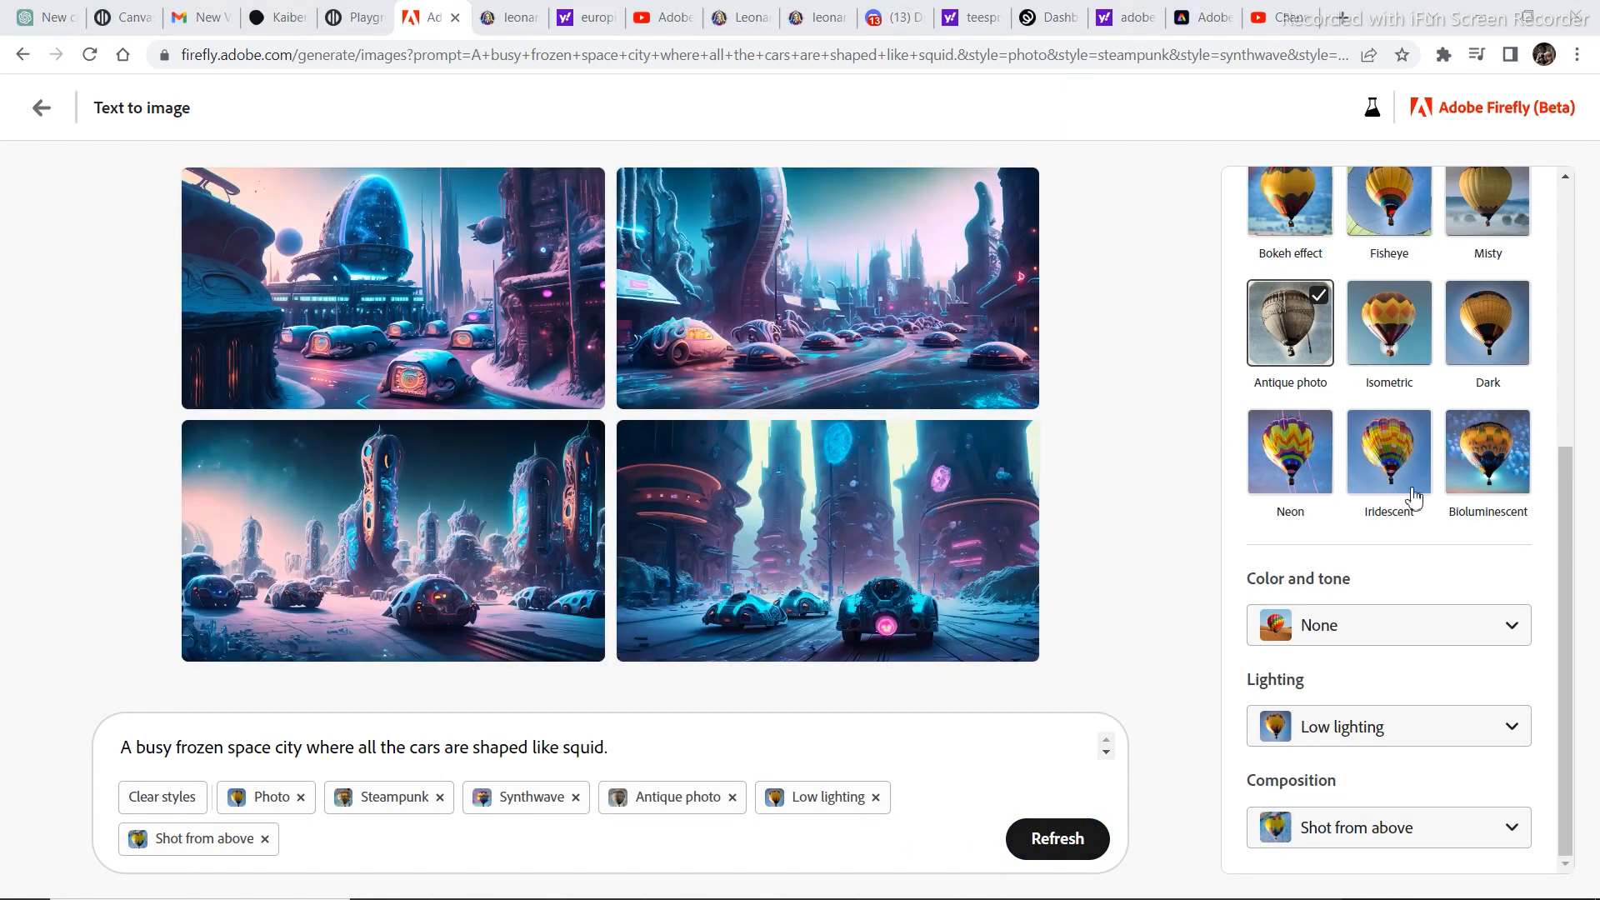
# Add the Misty effect and set the color and tone to Cool tone for the space city images.
pyautogui.scroll(3, 1474, 507)
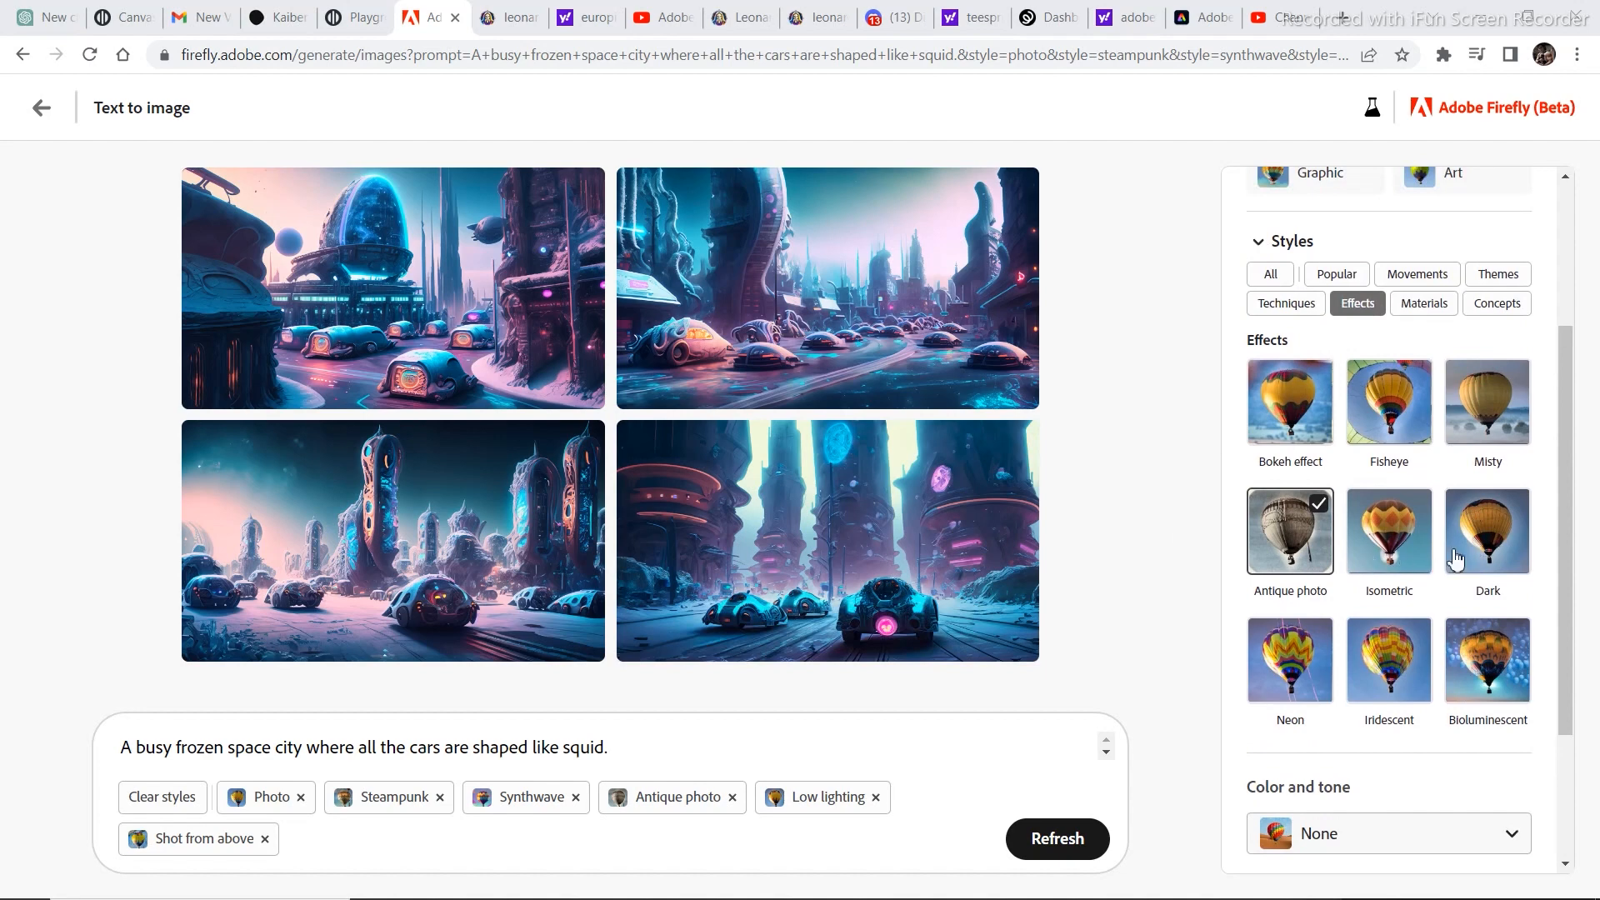
pyautogui.click(1491, 447)
pyautogui.scroll(-3, 1489, 475)
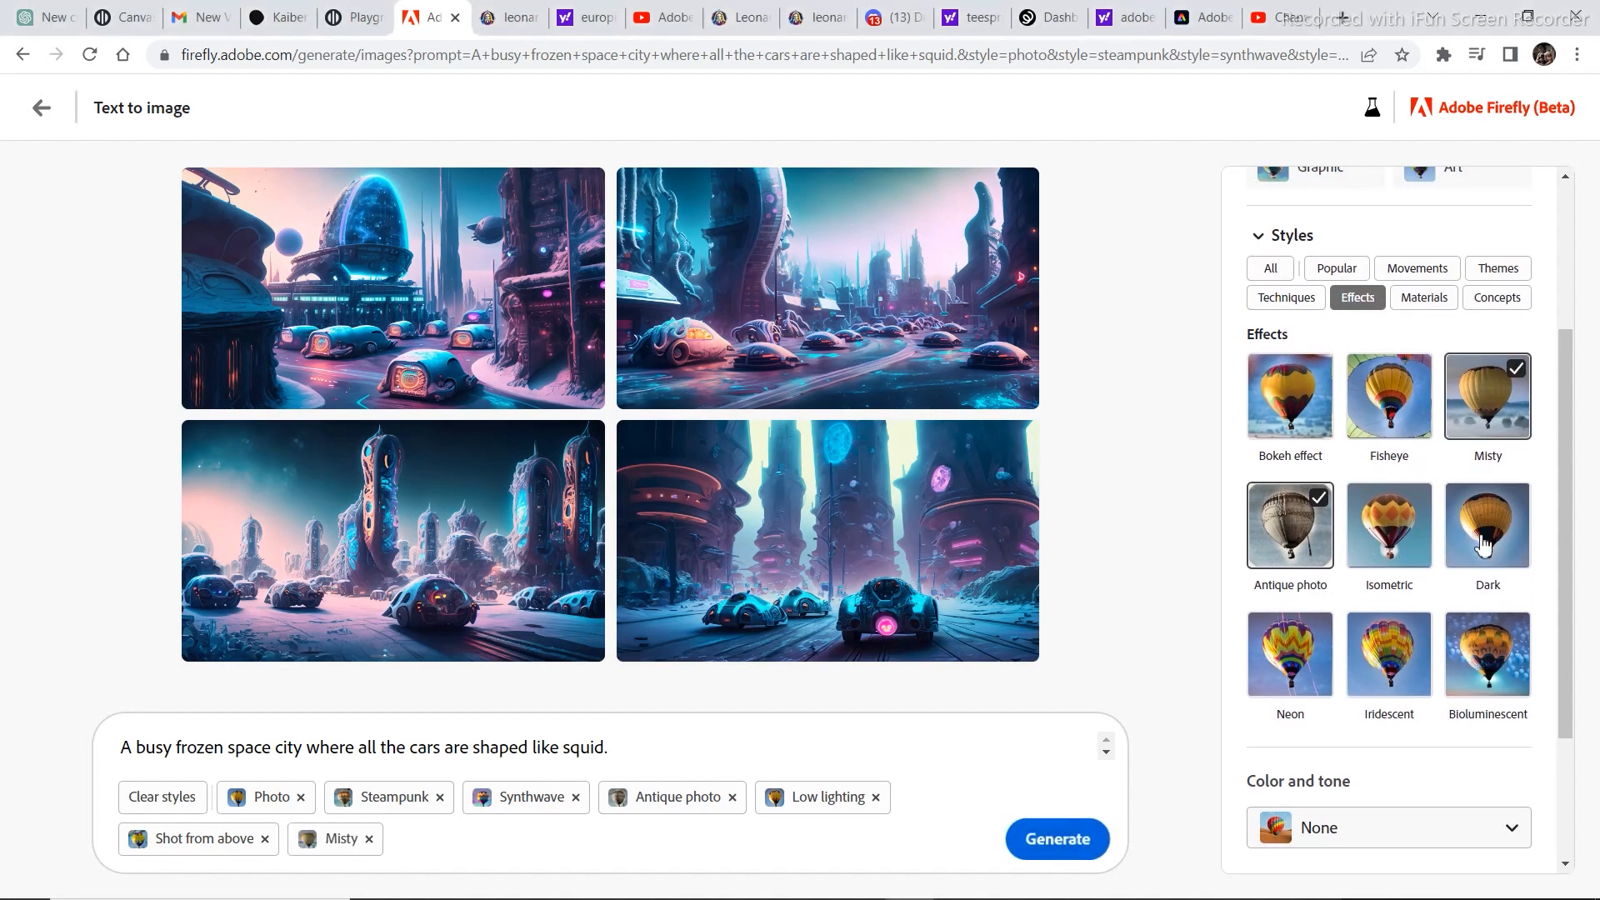
pyautogui.scroll(3, 1458, 550)
pyautogui.scroll(-3, 1435, 640)
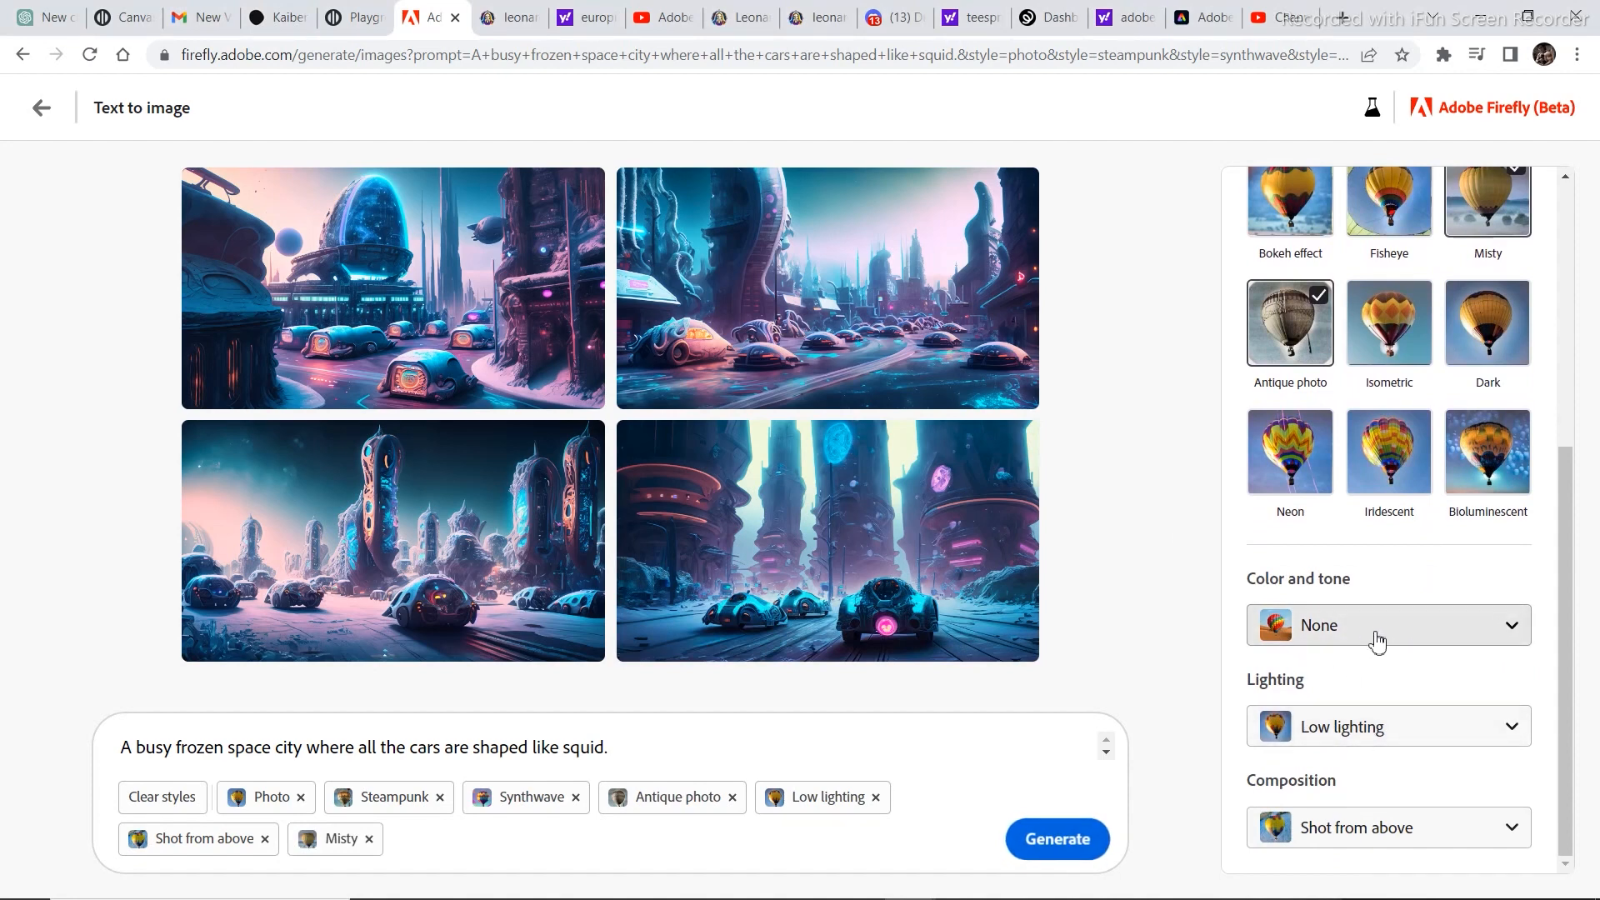
pyautogui.click(1347, 639)
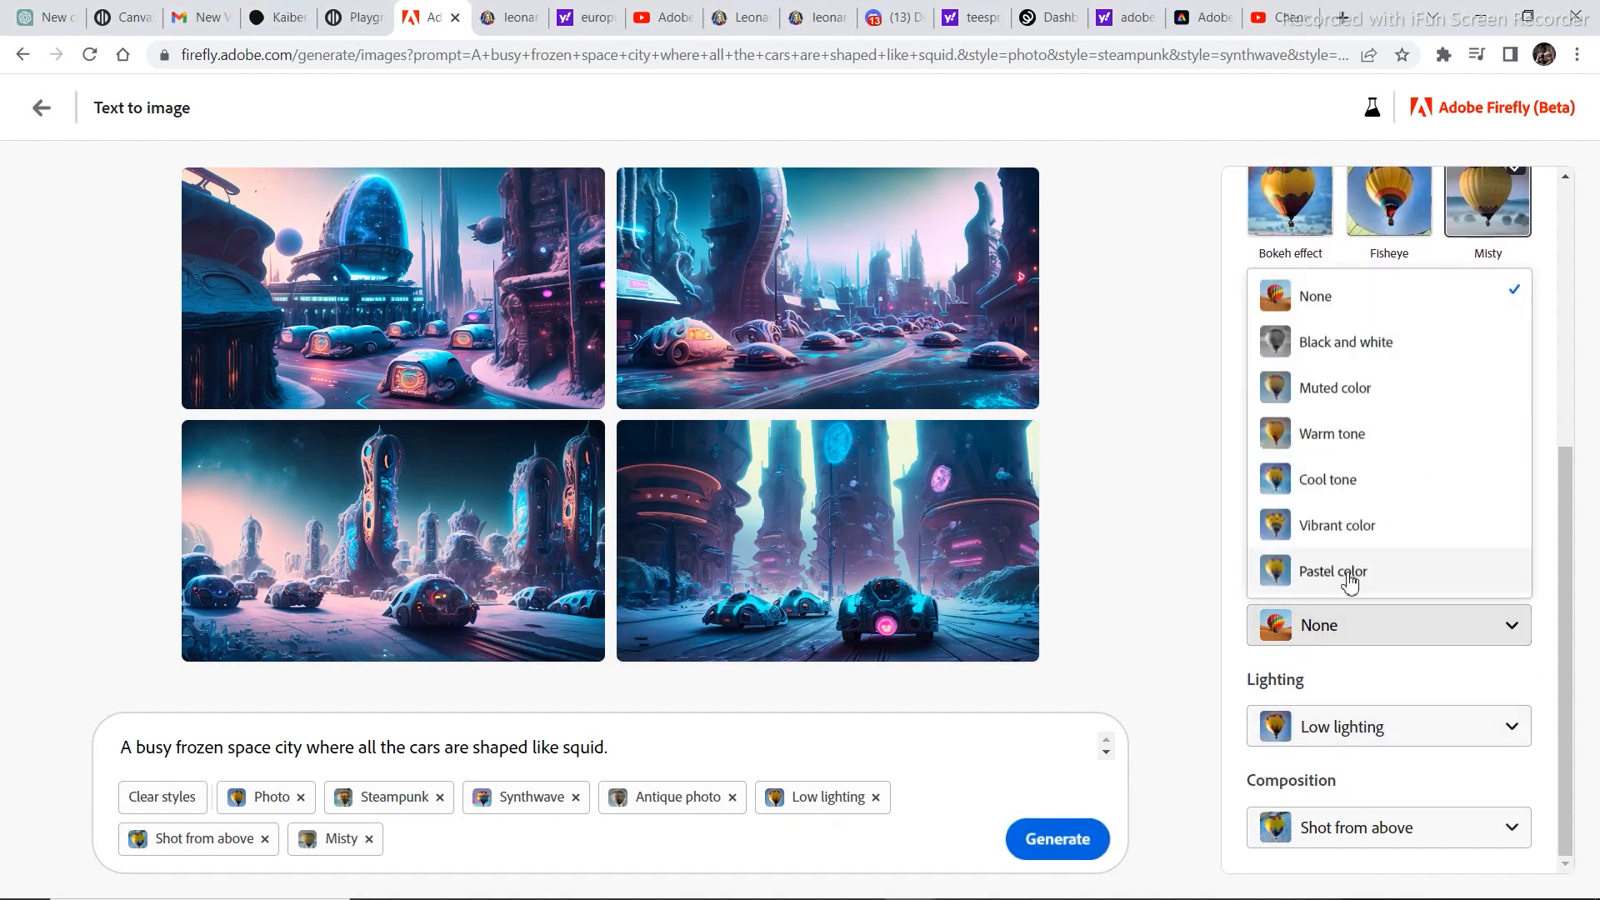
pyautogui.click(1435, 489)
# Change the composition to Blurry background, remove the Antique photo style, and regenerate the space city images.
pyautogui.click(1452, 821)
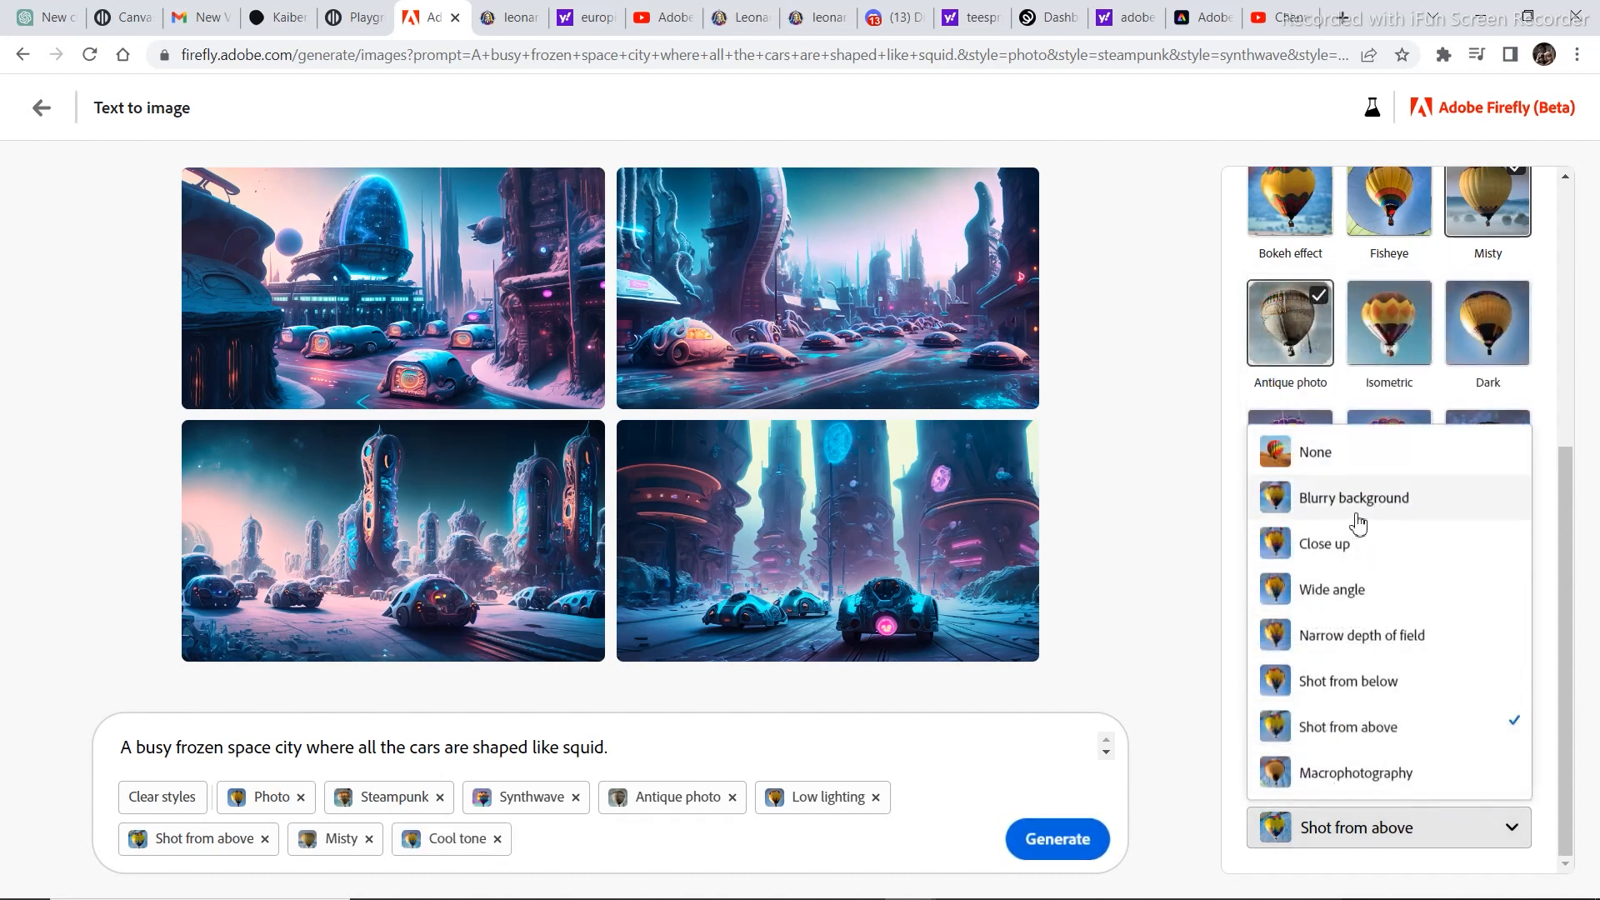
pyautogui.click(1333, 508)
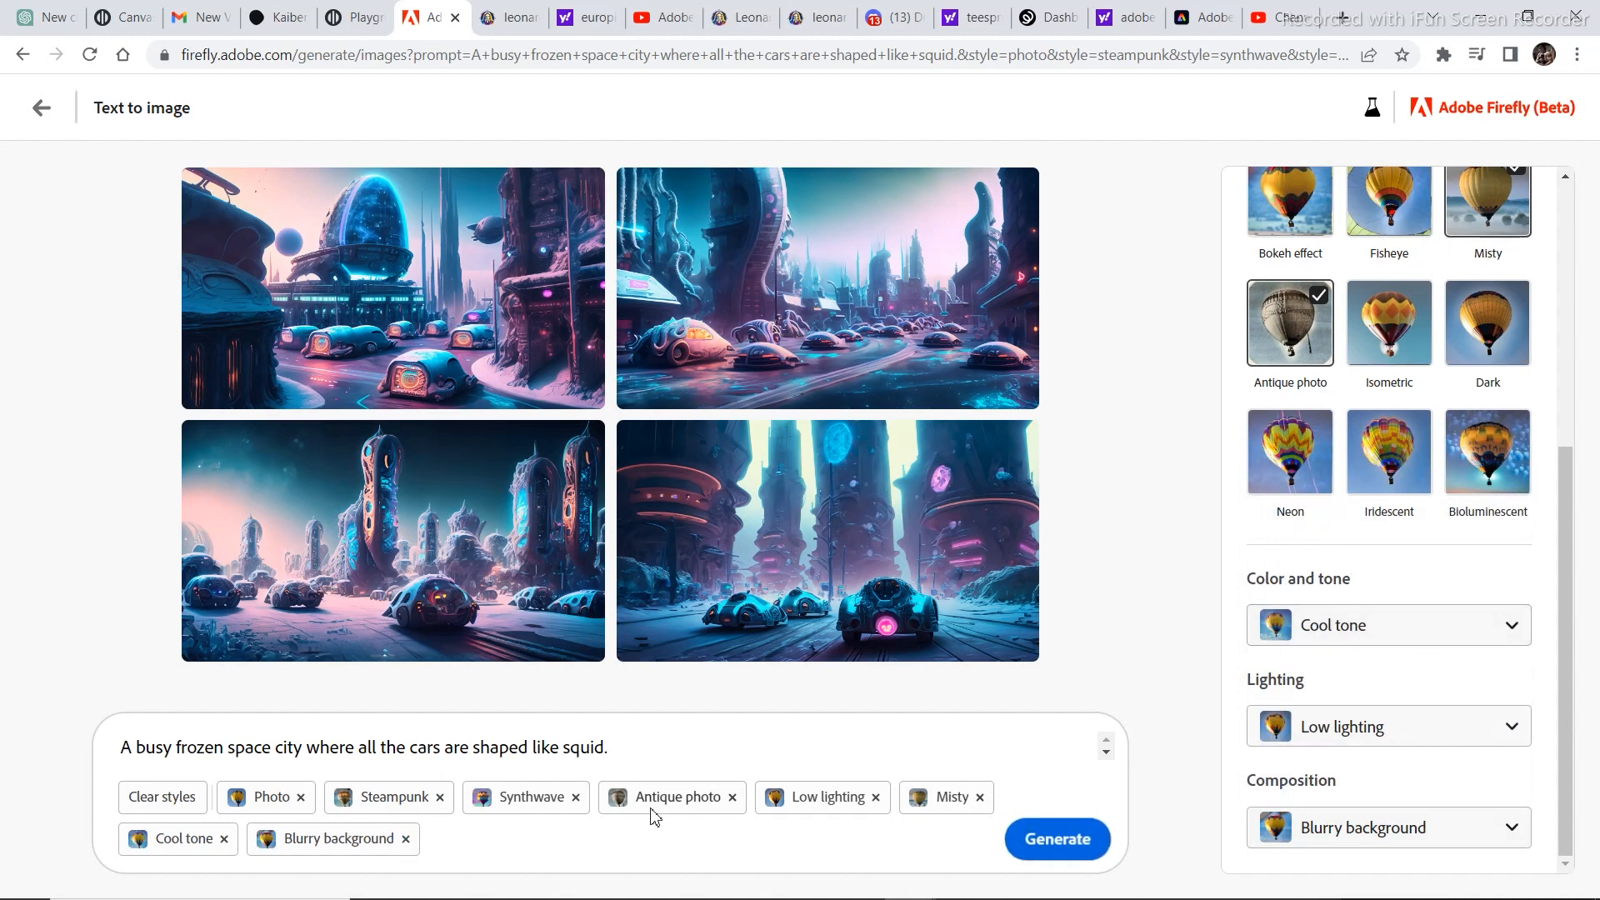
pyautogui.click(732, 799)
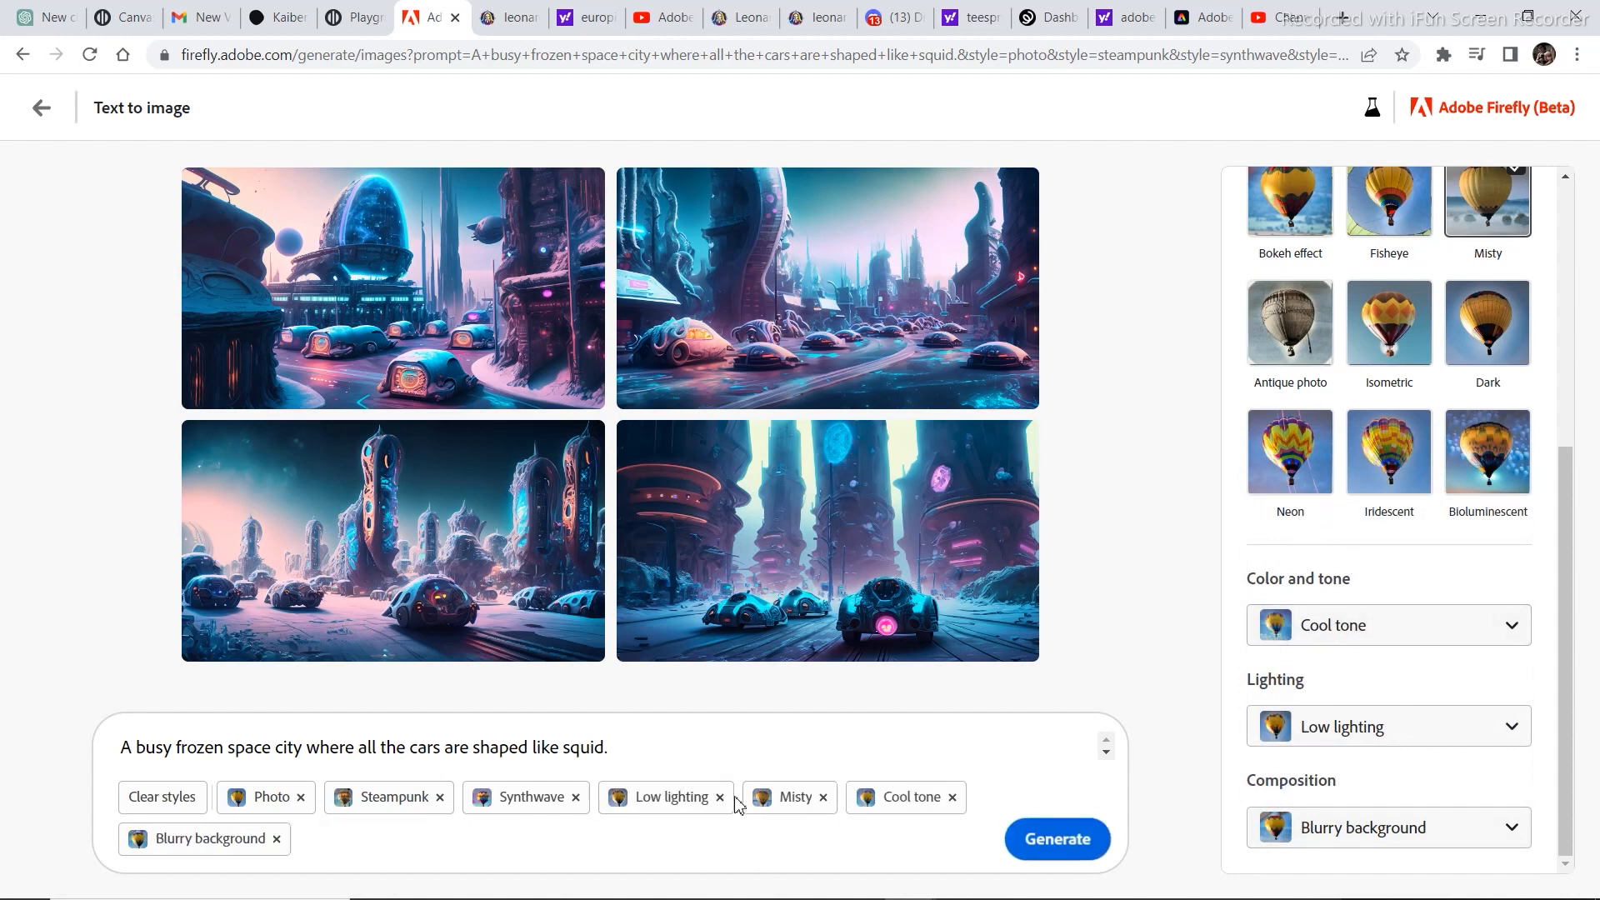
pyautogui.click(1038, 848)
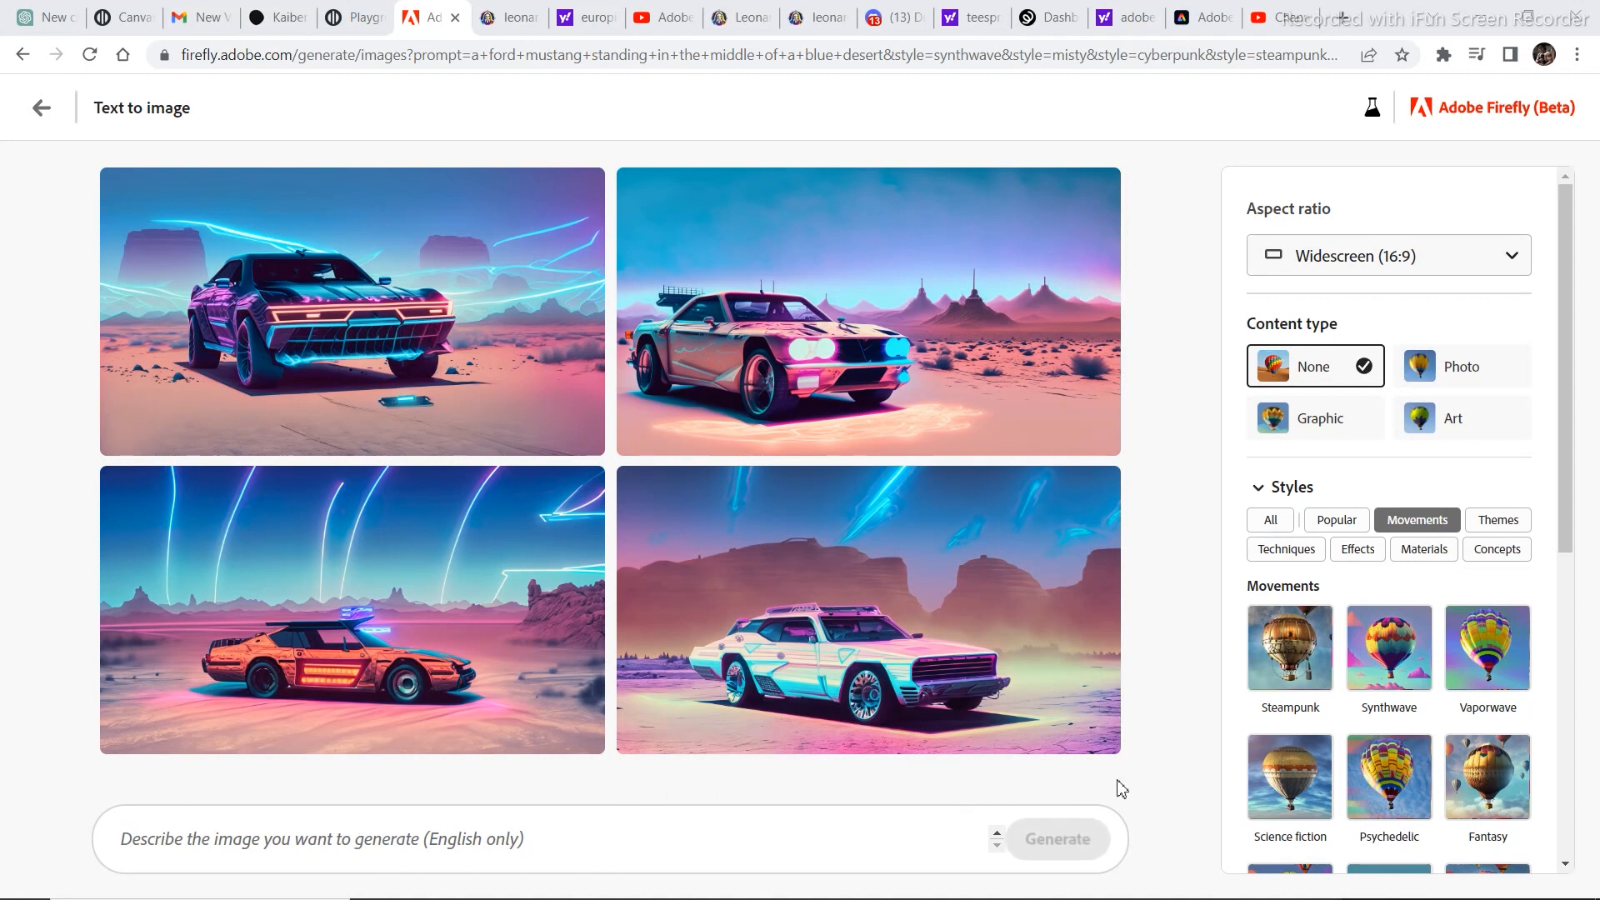
# Generate images from the prompt "an angry fierce tiger with headphones" with the content type set to Photo.
pyautogui.write('a angry fierce tiger with headphones')
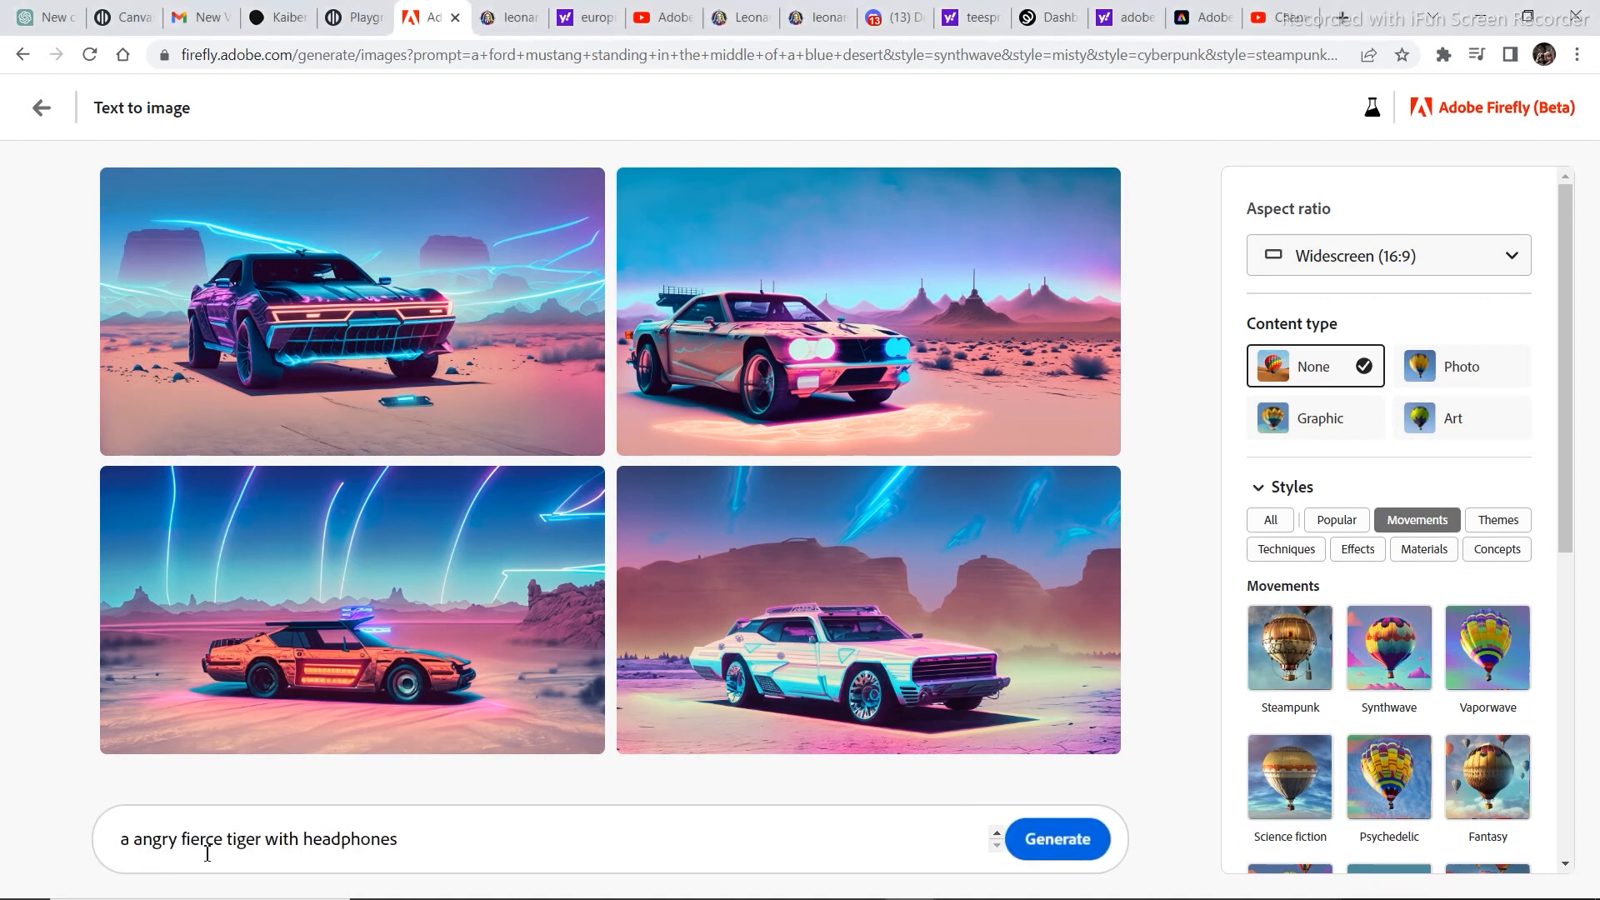
pyautogui.click(131, 840)
pyautogui.write('n')
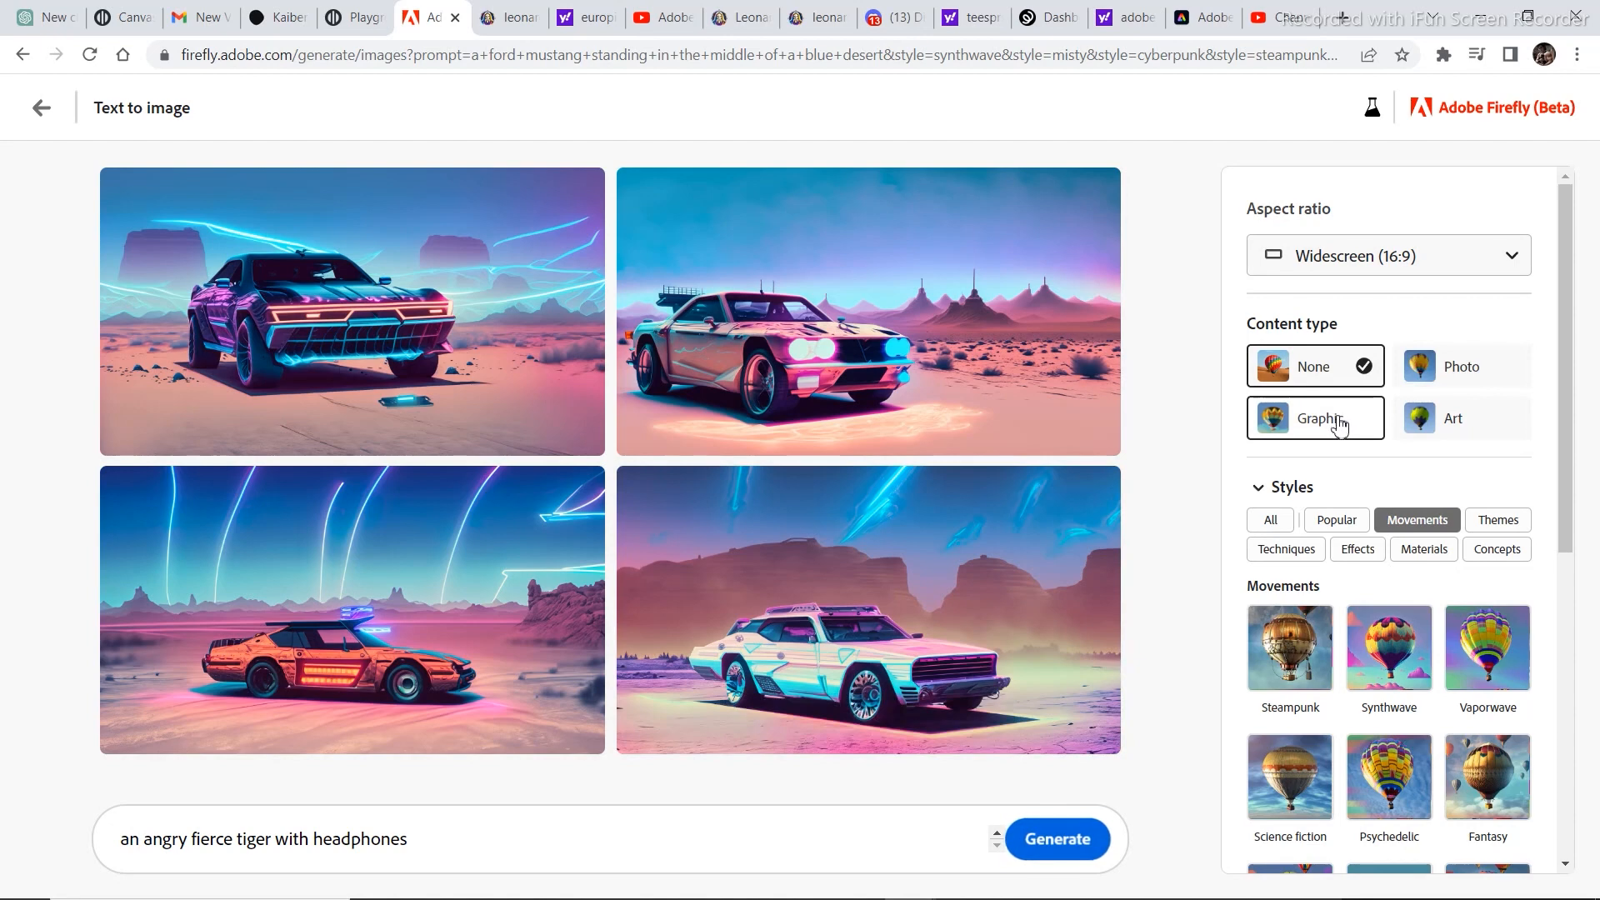
pyautogui.click(1475, 367)
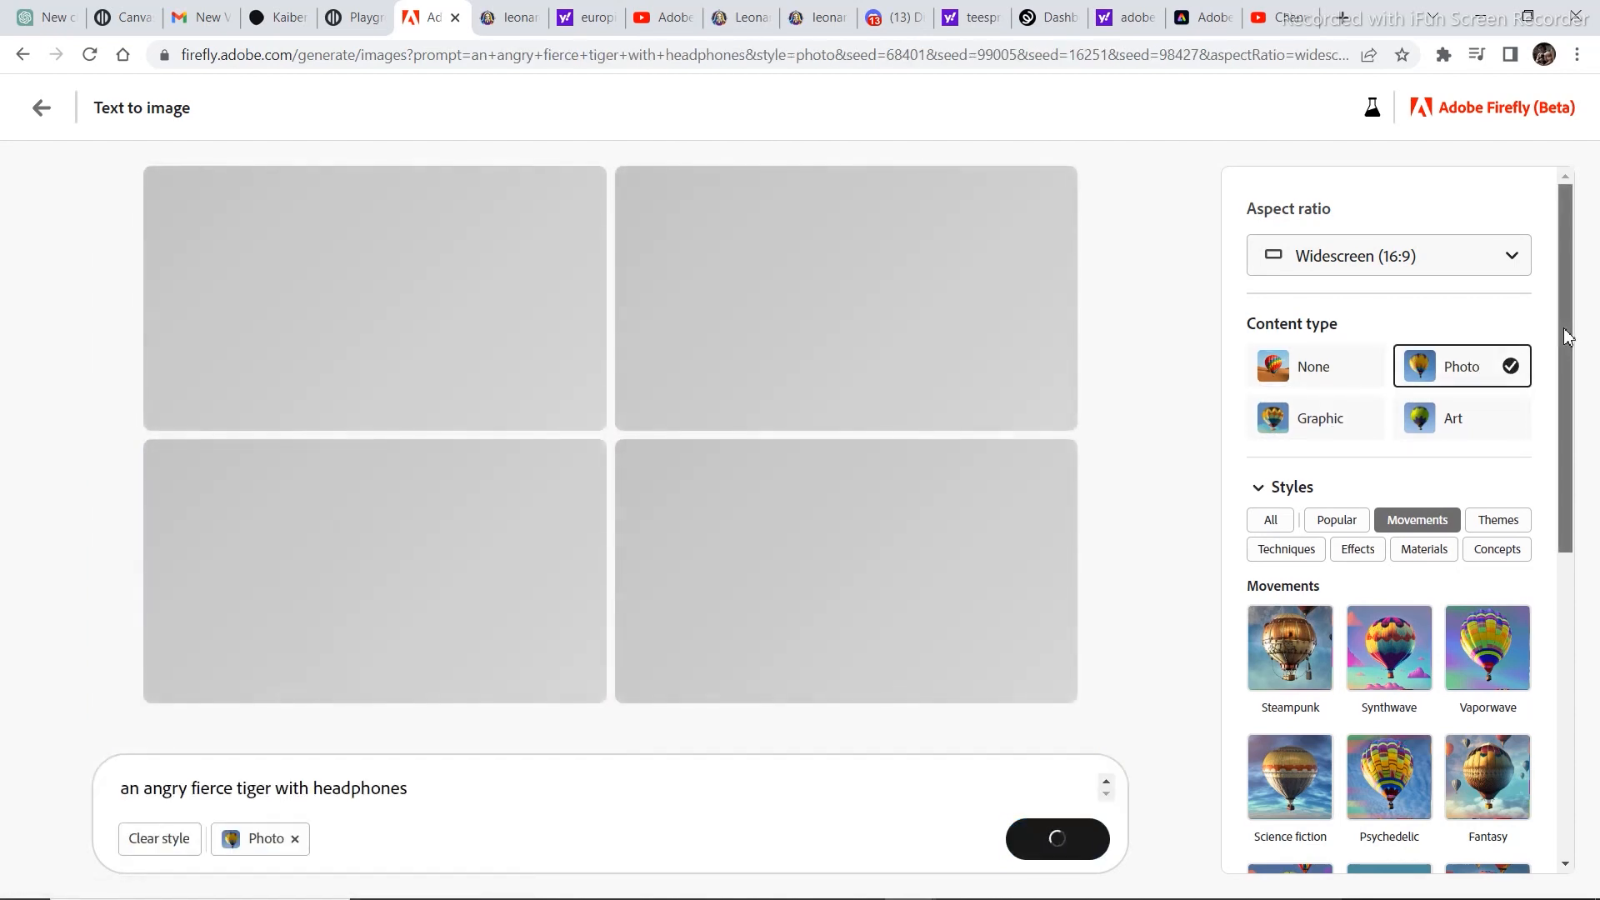
# Add the Fantasy movement style and set the composition to Shot from below for the tiger prompt.
pyautogui.moveTo(1567, 336); pyautogui.dragTo(1562, 435)
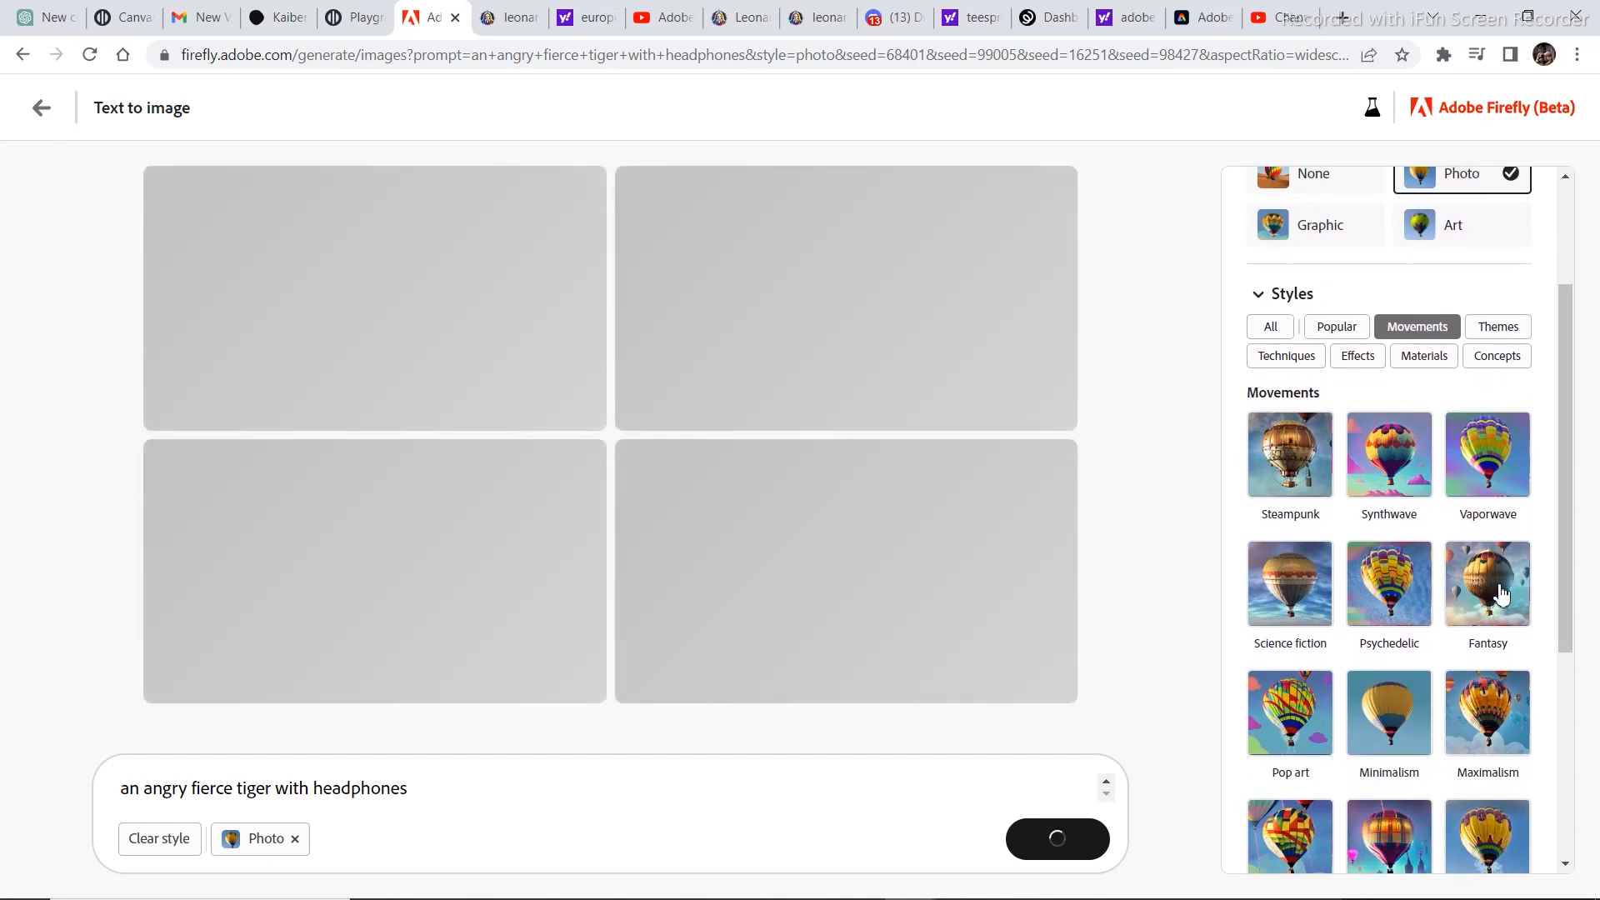
pyautogui.click(1500, 595)
pyautogui.moveTo(1565, 518); pyautogui.dragTo(1575, 760)
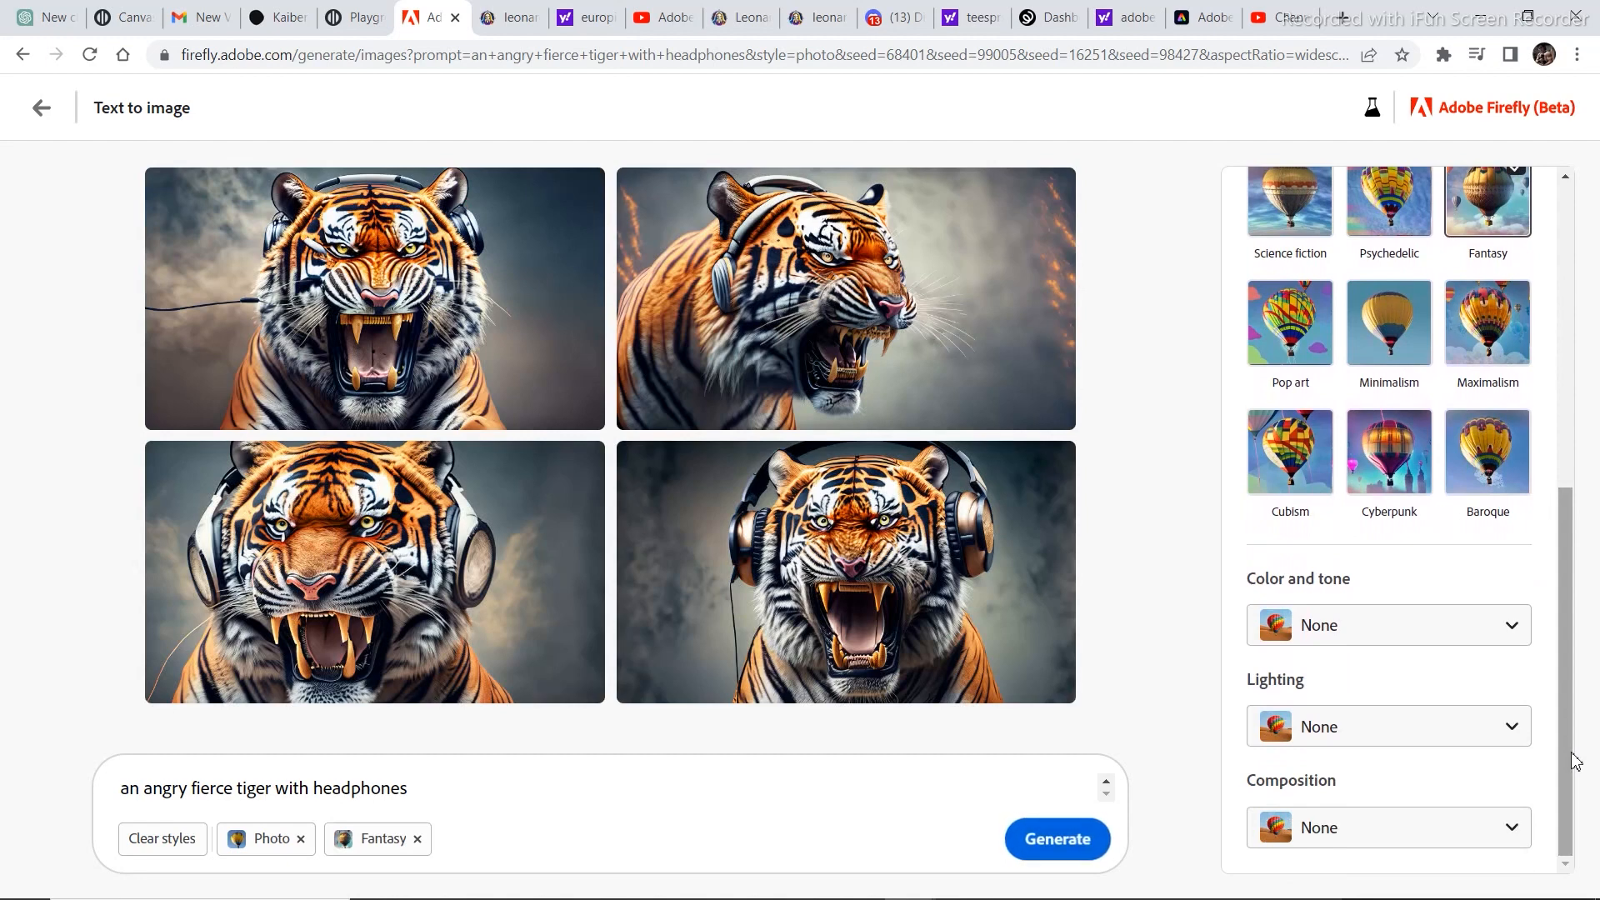
pyautogui.click(1333, 829)
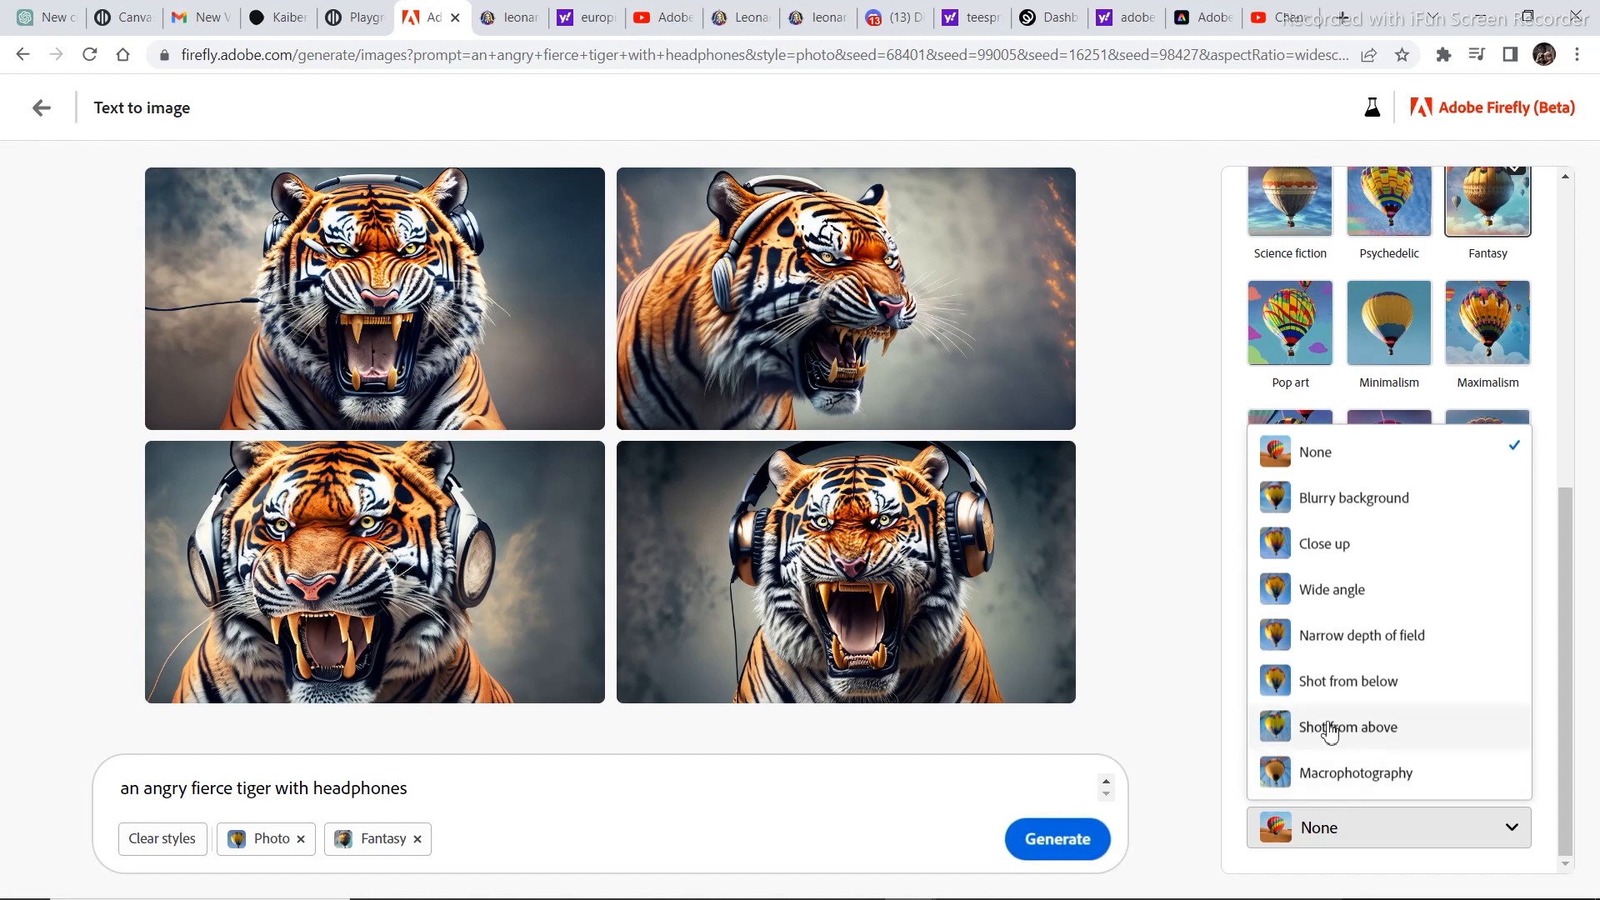
pyautogui.click(1377, 685)
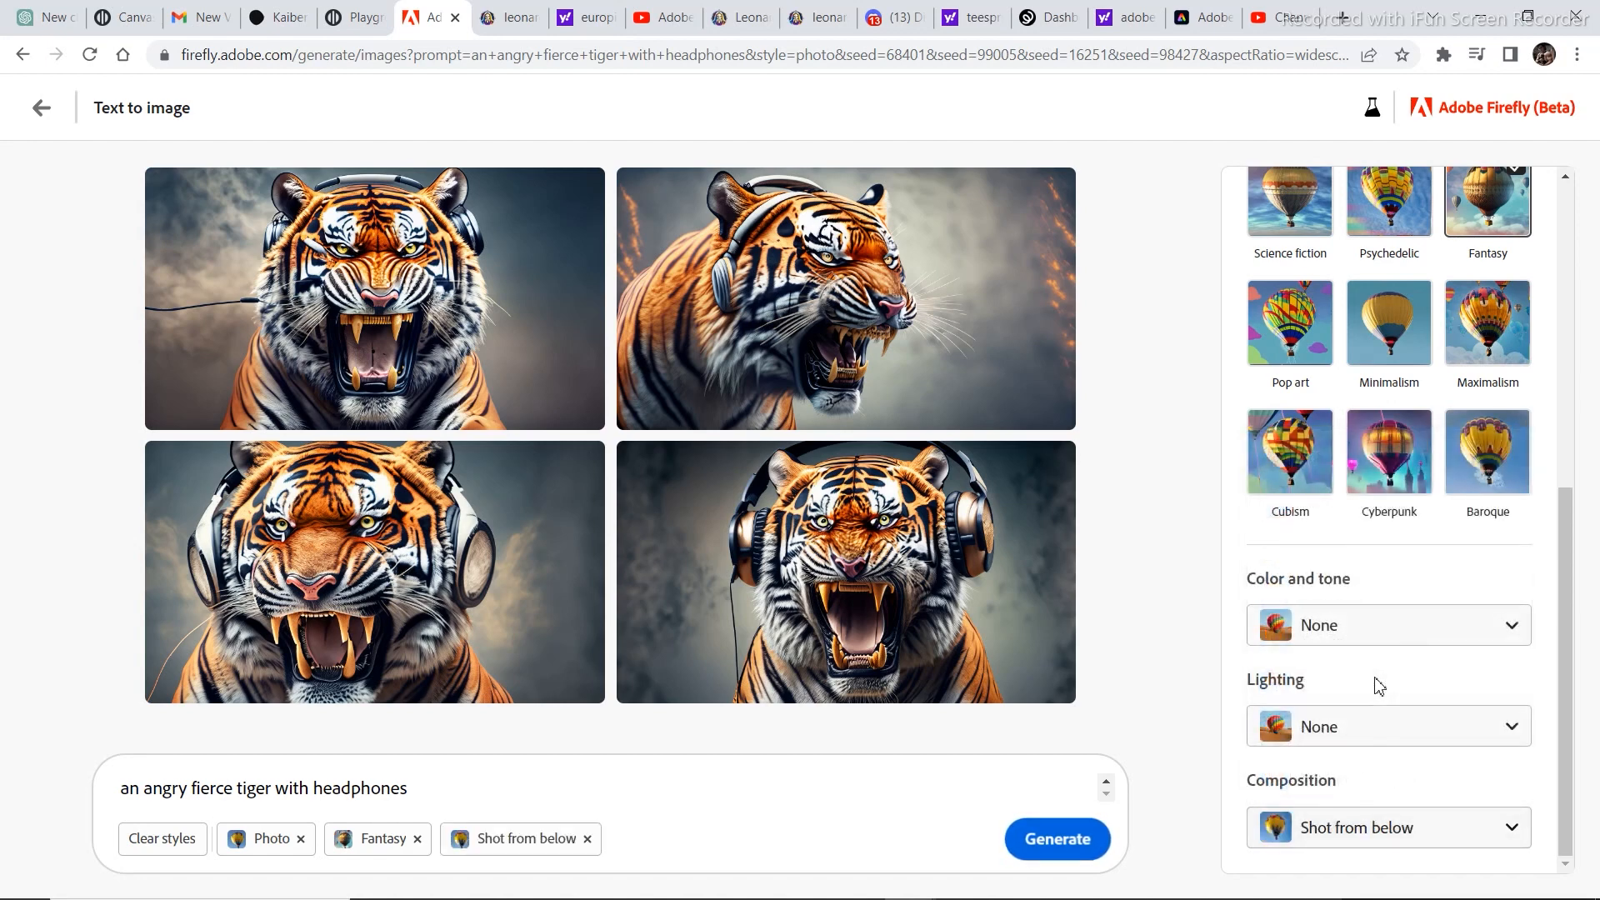
# Set the color and tone to Cool tone and regenerate the tiger images.
pyautogui.click(1357, 638)
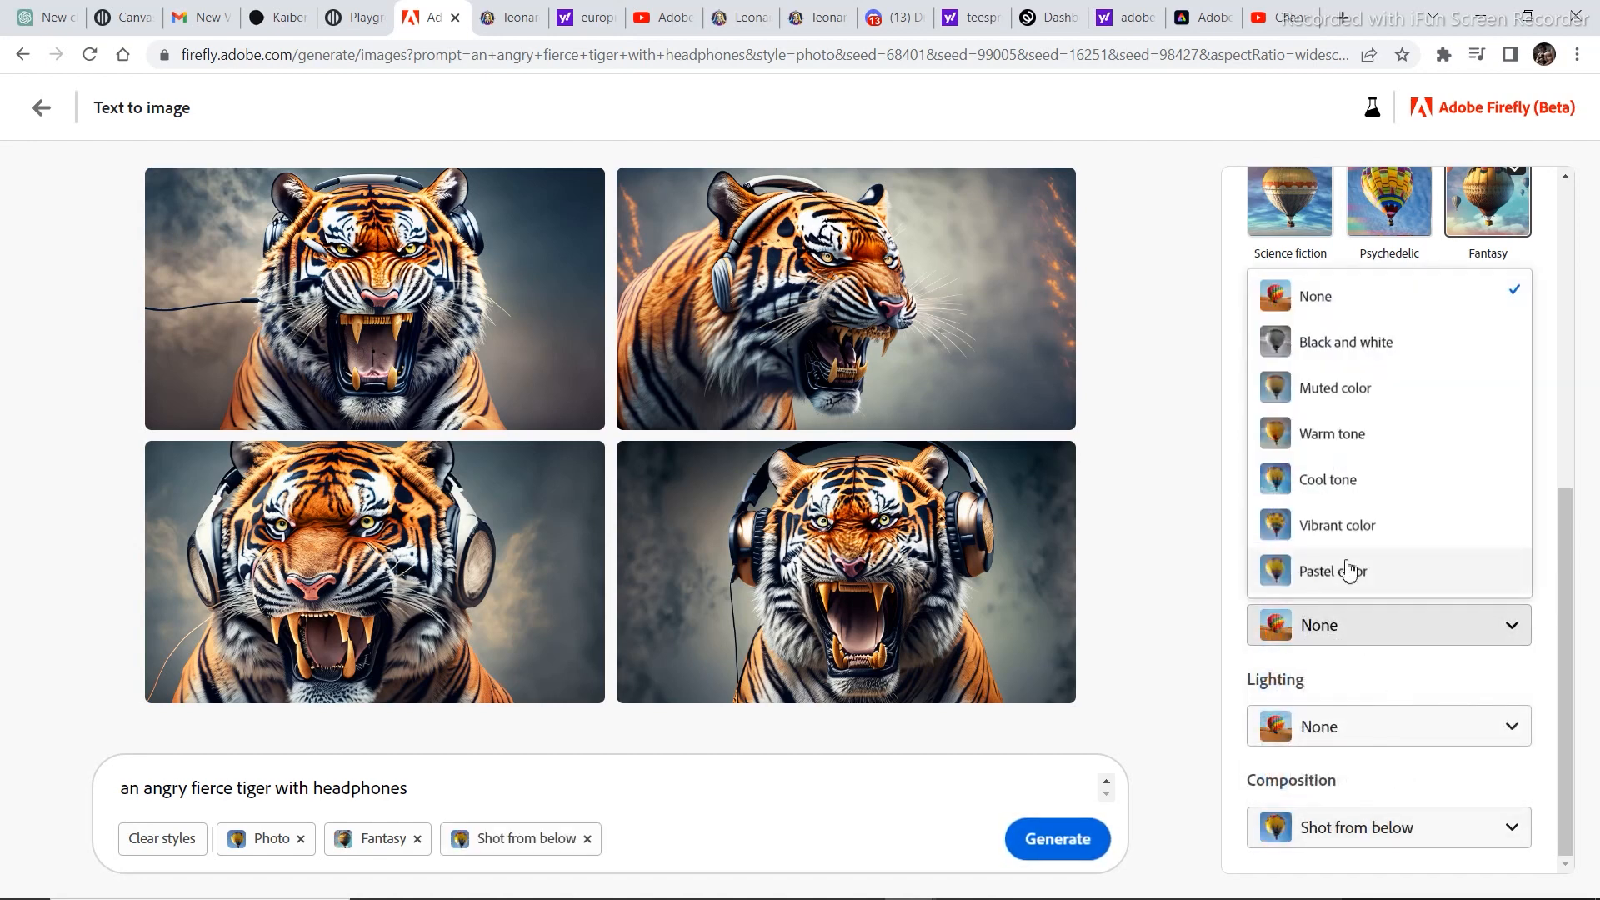
pyautogui.click(1328, 482)
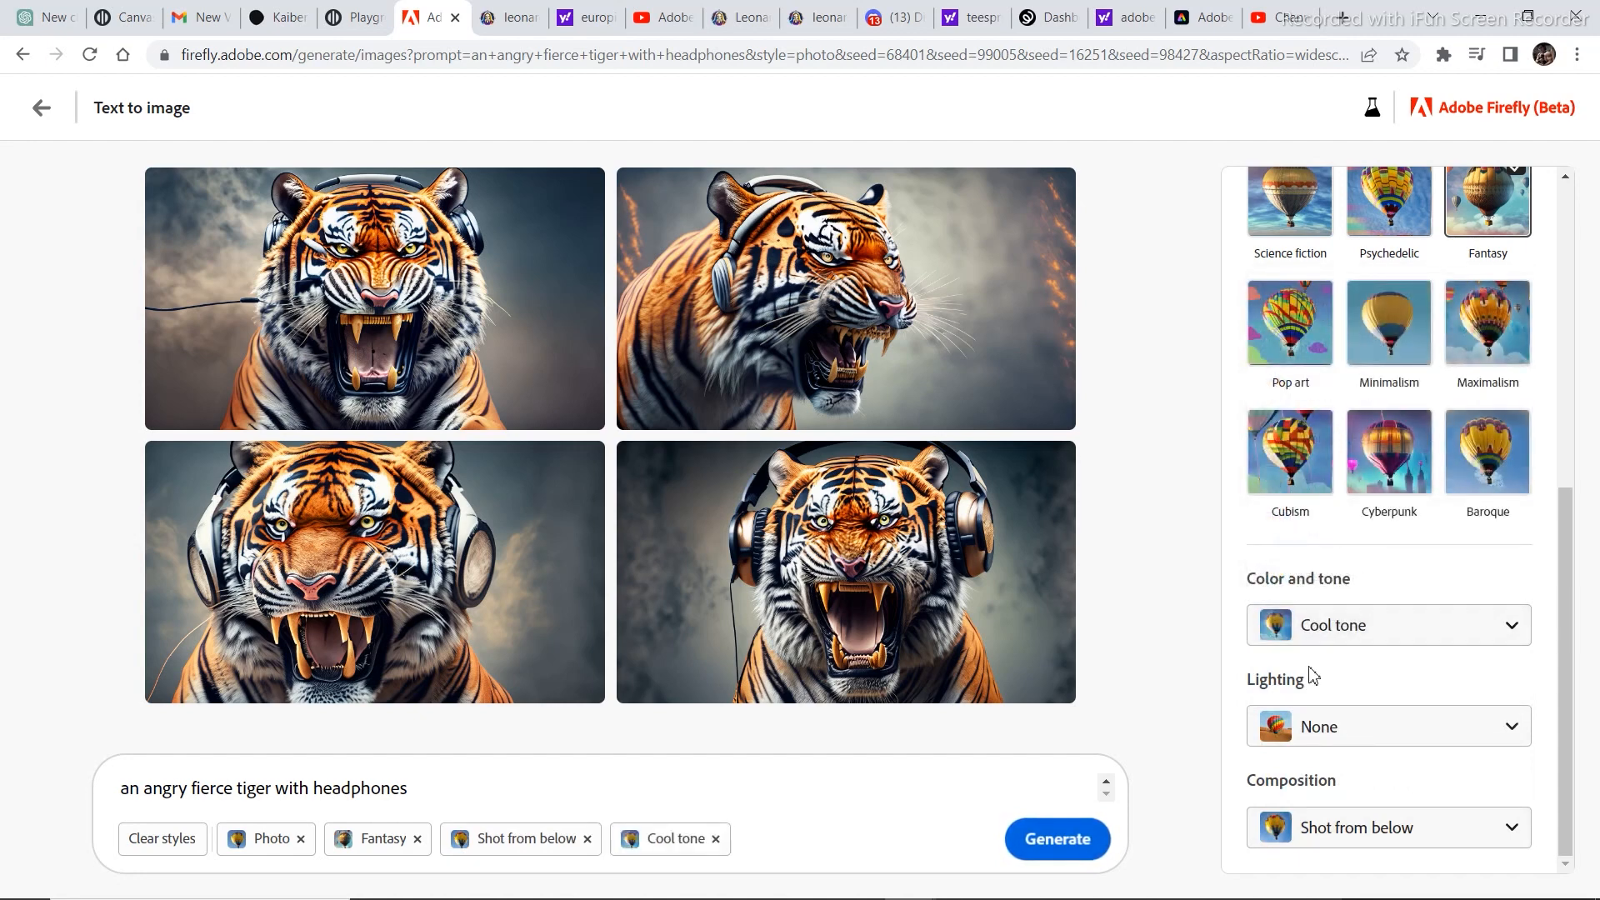
pyautogui.click(1058, 851)
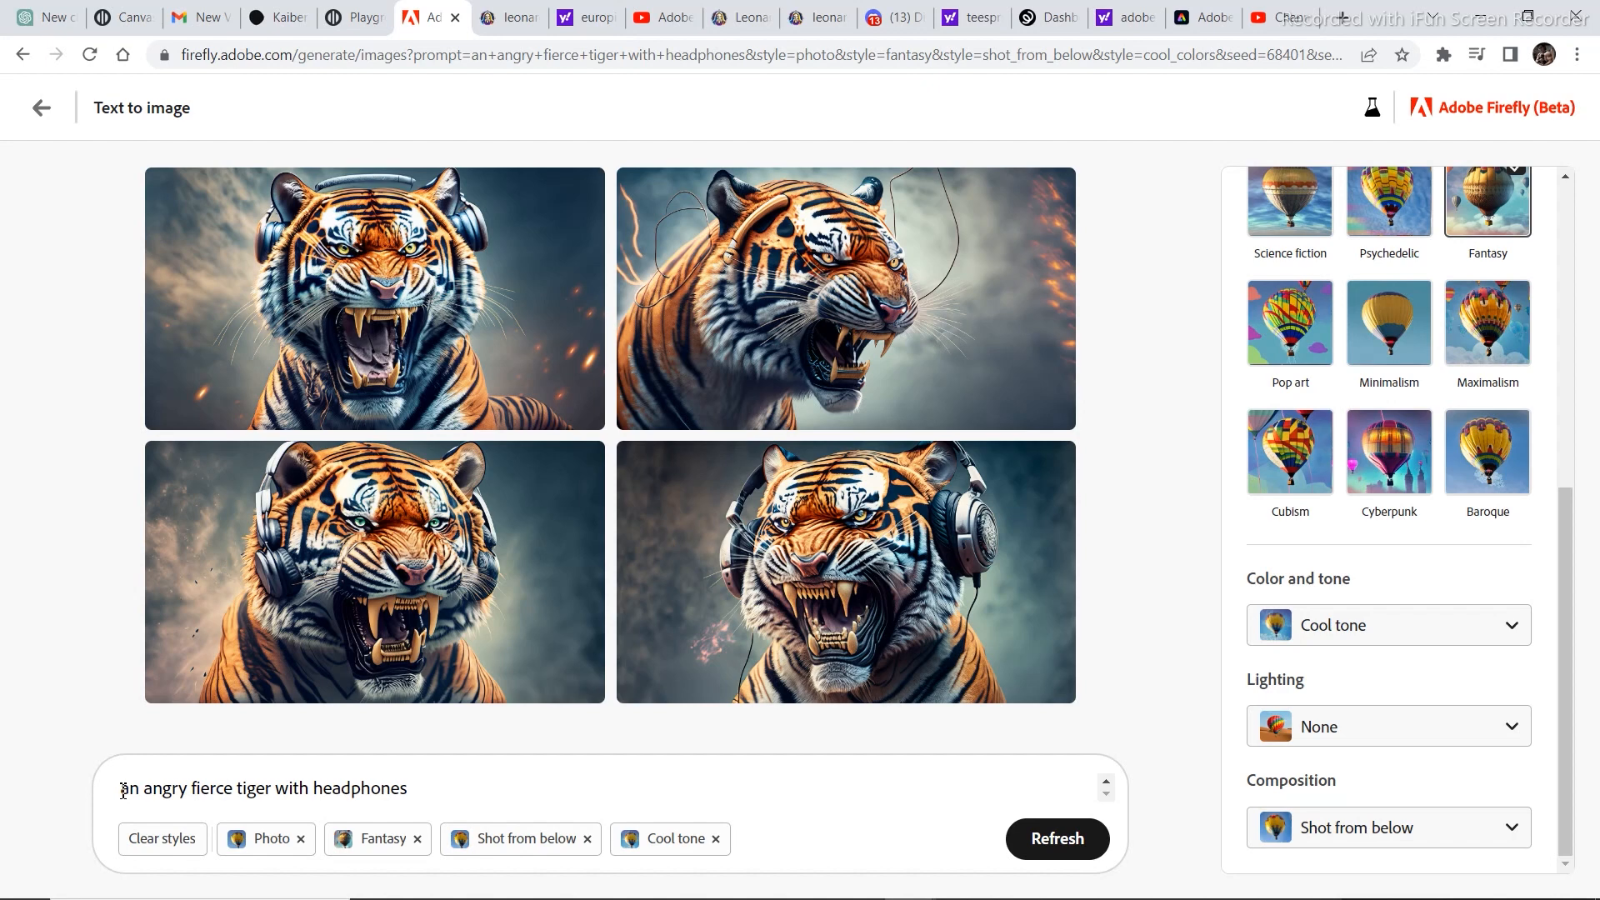
# Generate images with the tiger prompt prefixed by "vector art of", and add the Synthwave movement style.
pyautogui.write('vector art of')
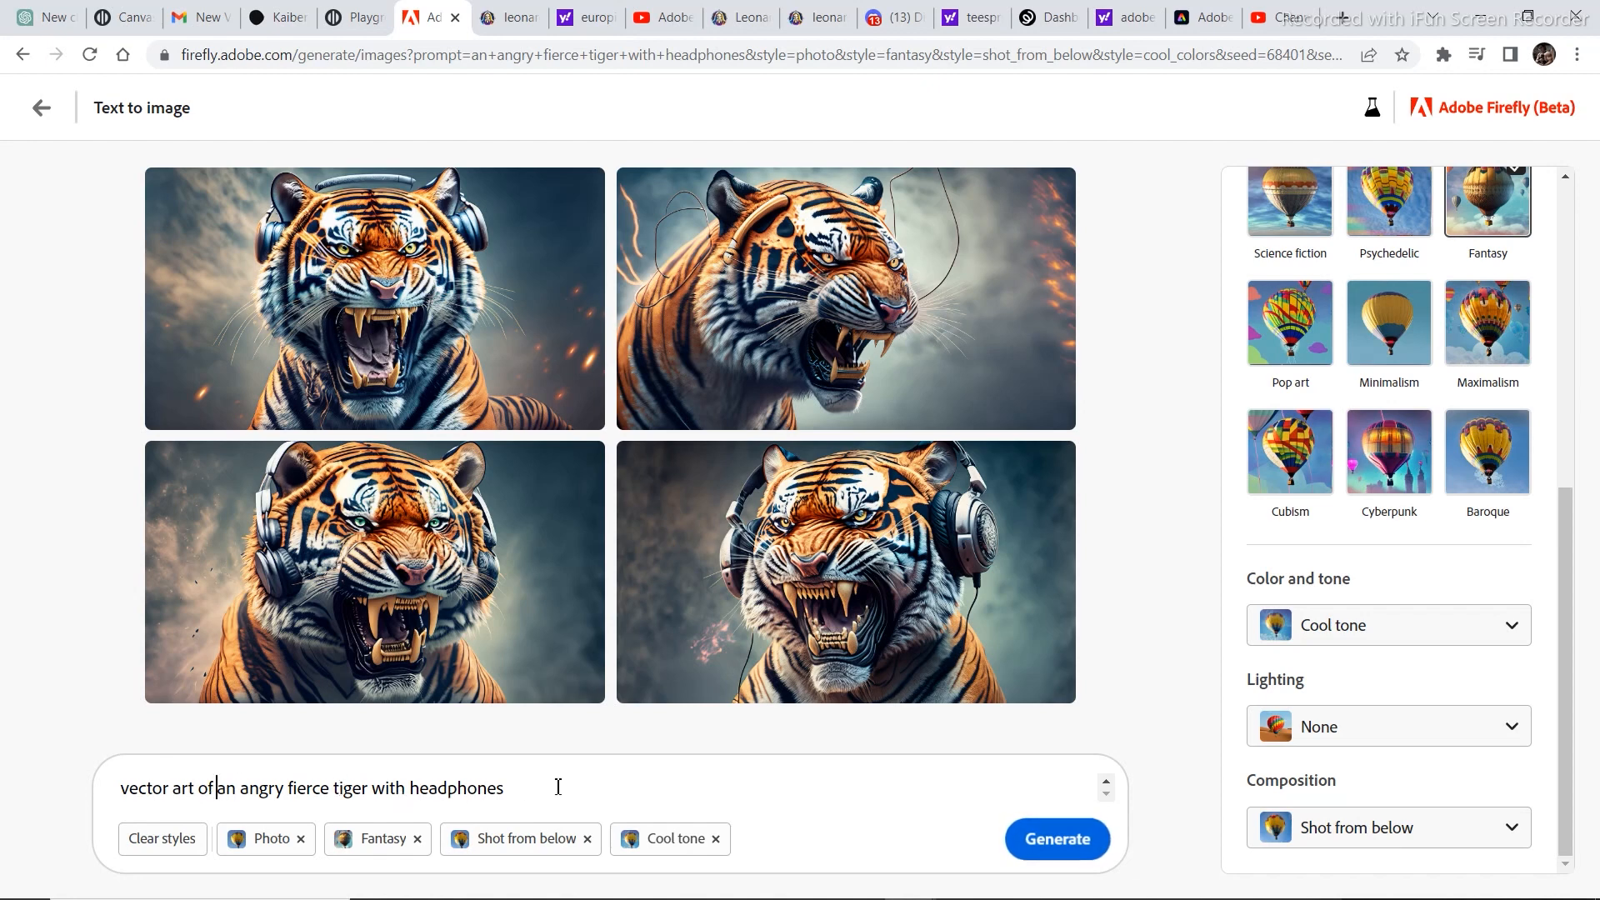
pyautogui.click(1047, 839)
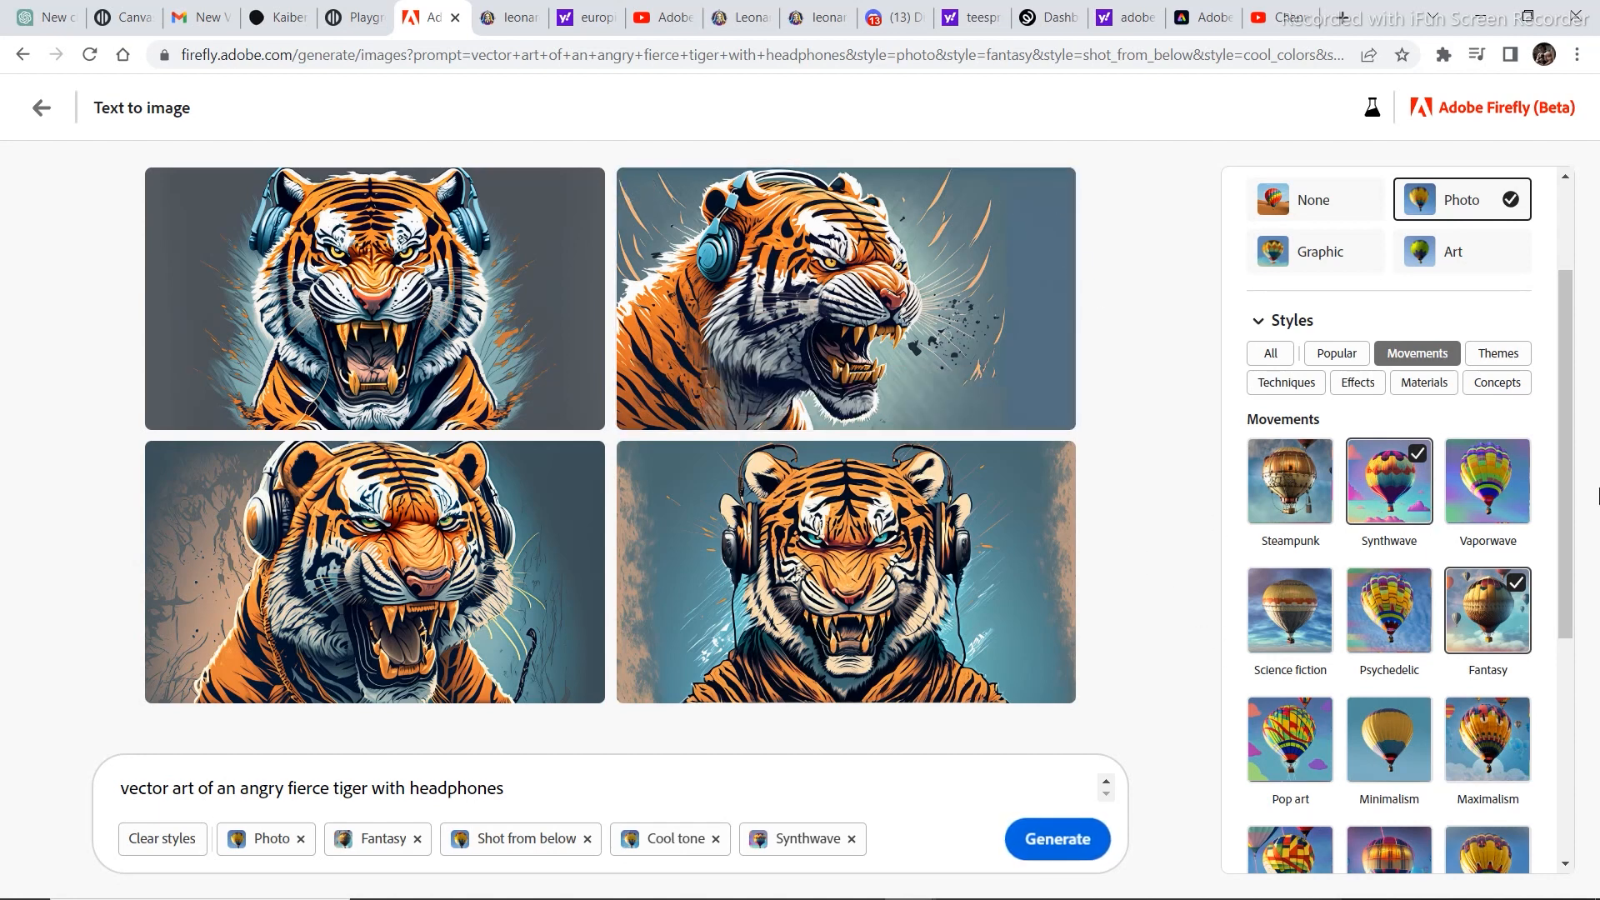
# Change the composition to Narrow depth of field and regenerate the vector art tiger images.
pyautogui.moveTo(1561, 492); pyautogui.dragTo(1564, 729)
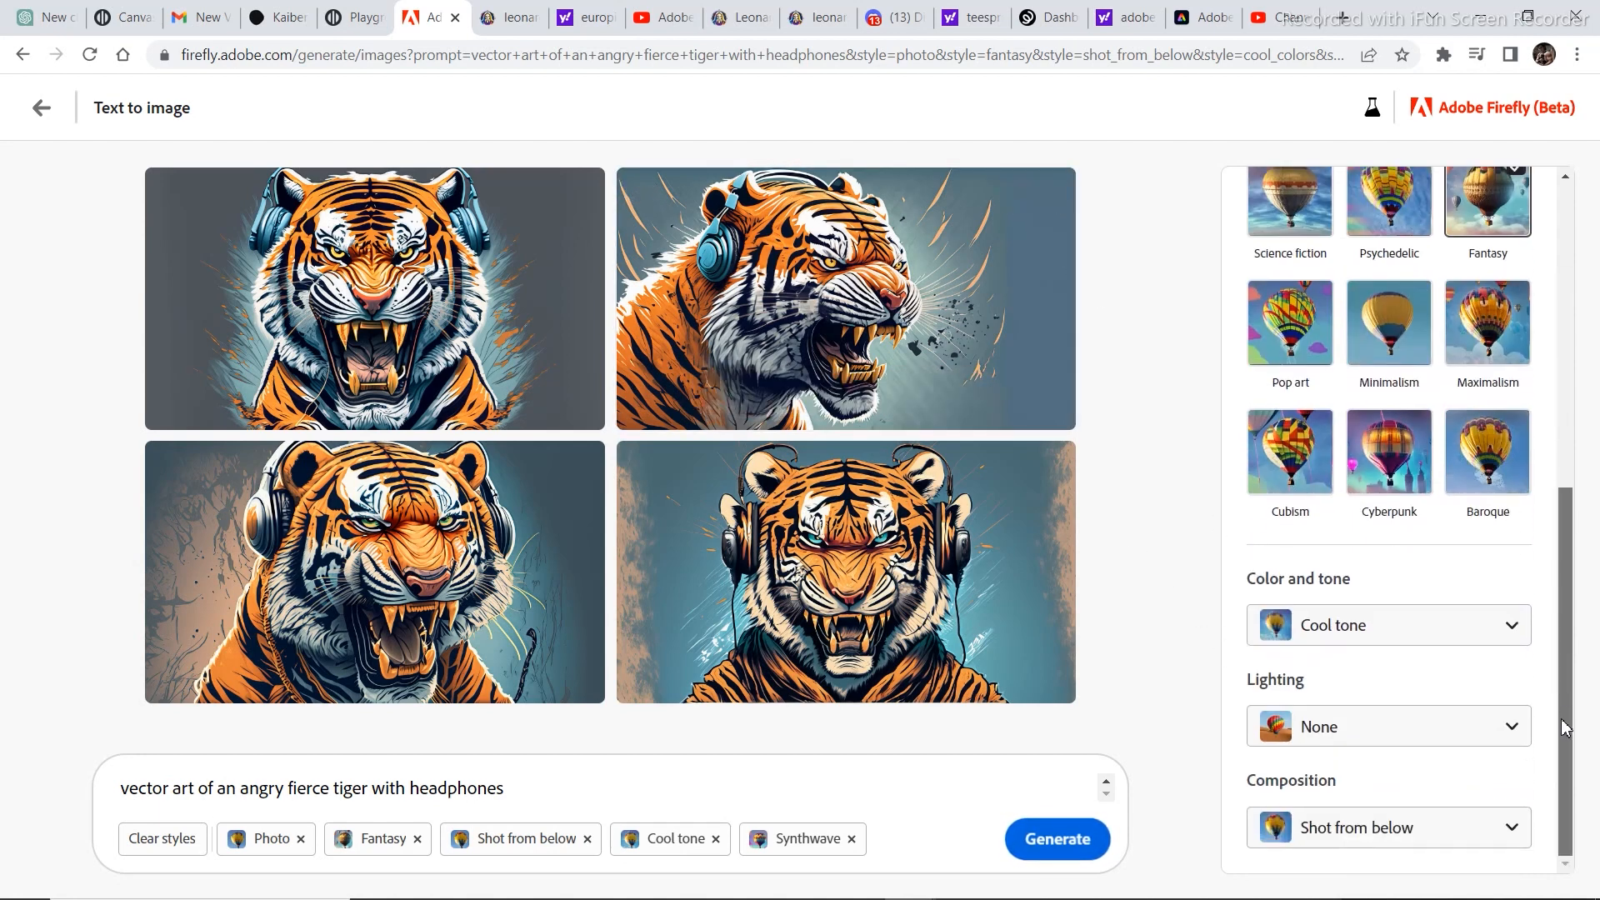
pyautogui.click(1446, 836)
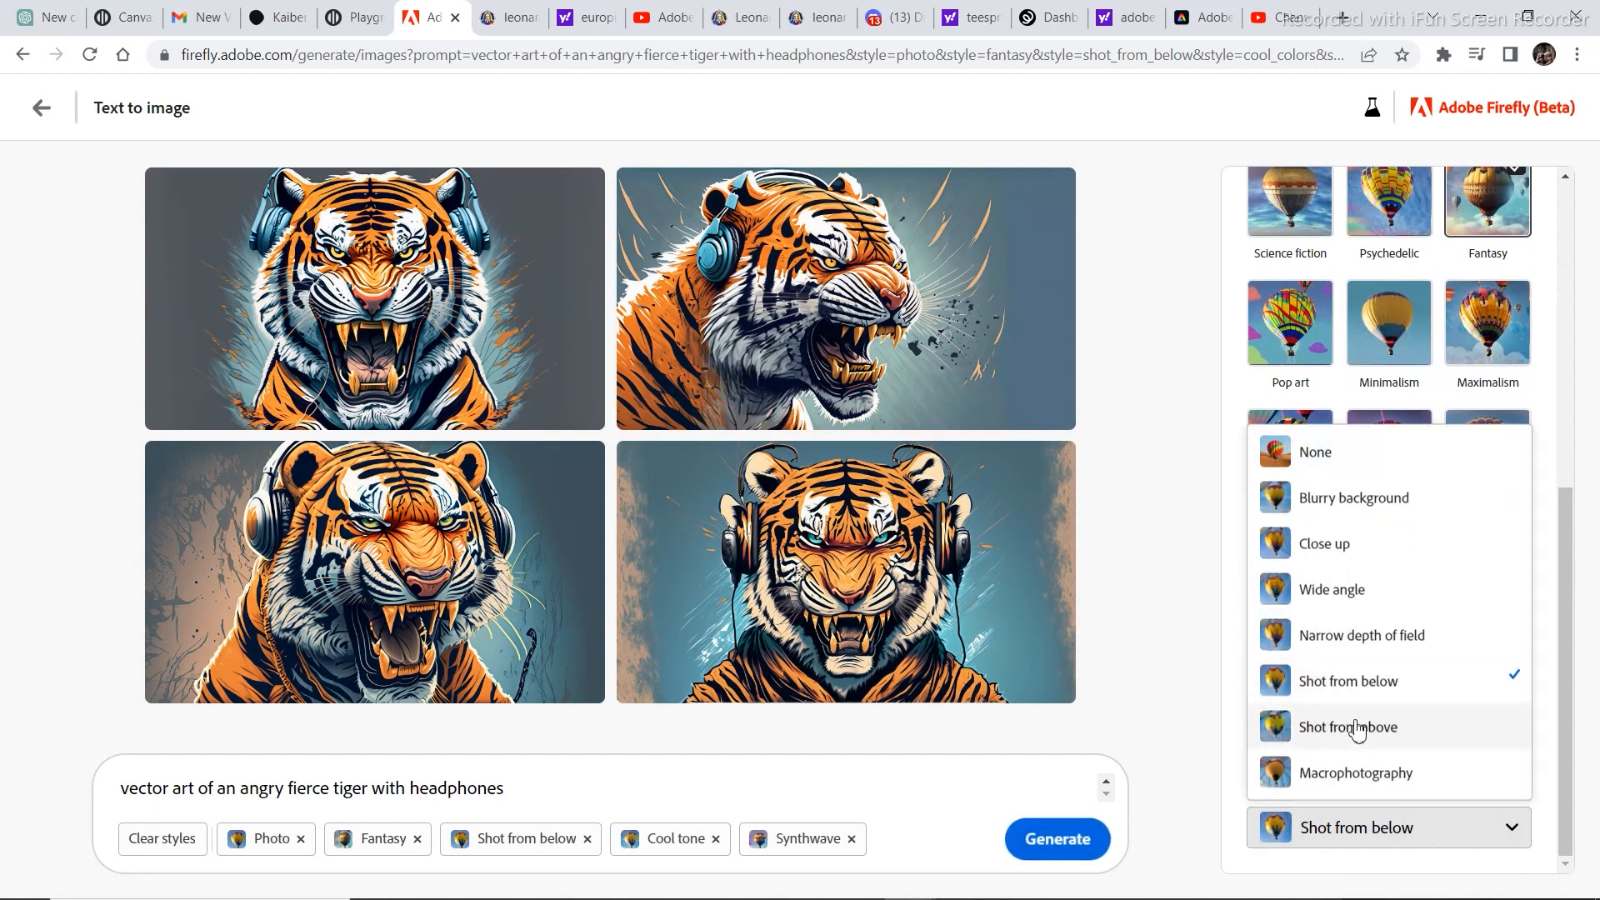
pyautogui.click(1323, 635)
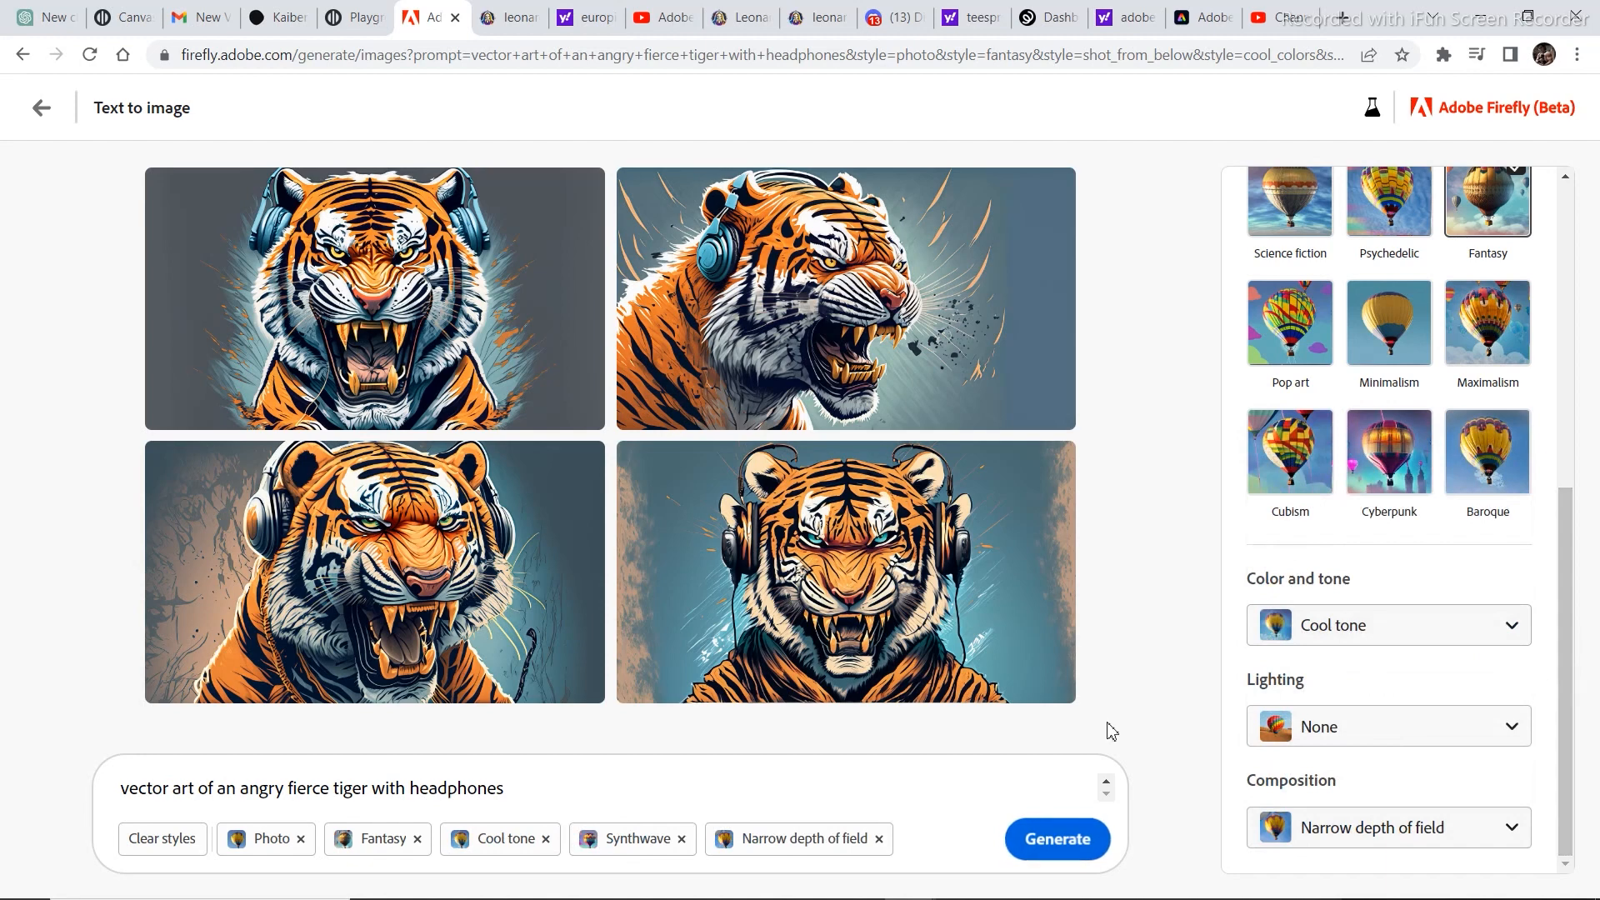
pyautogui.click(1067, 843)
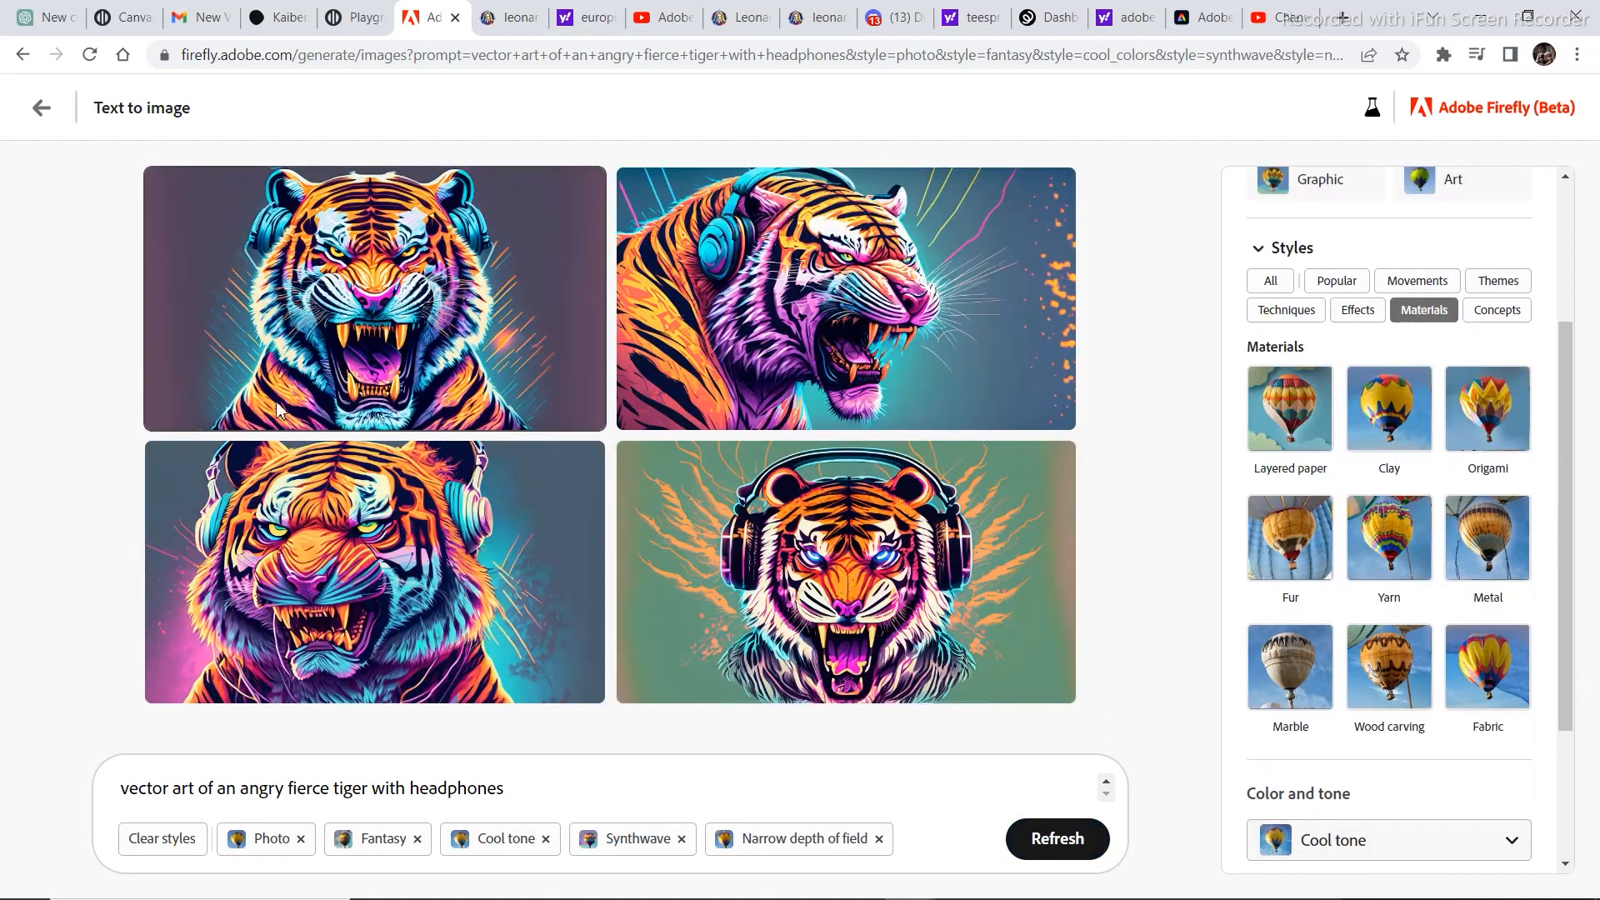
# Return to the Text to image gallery and browse the sample images and their prompts.
pyautogui.click(41, 107)
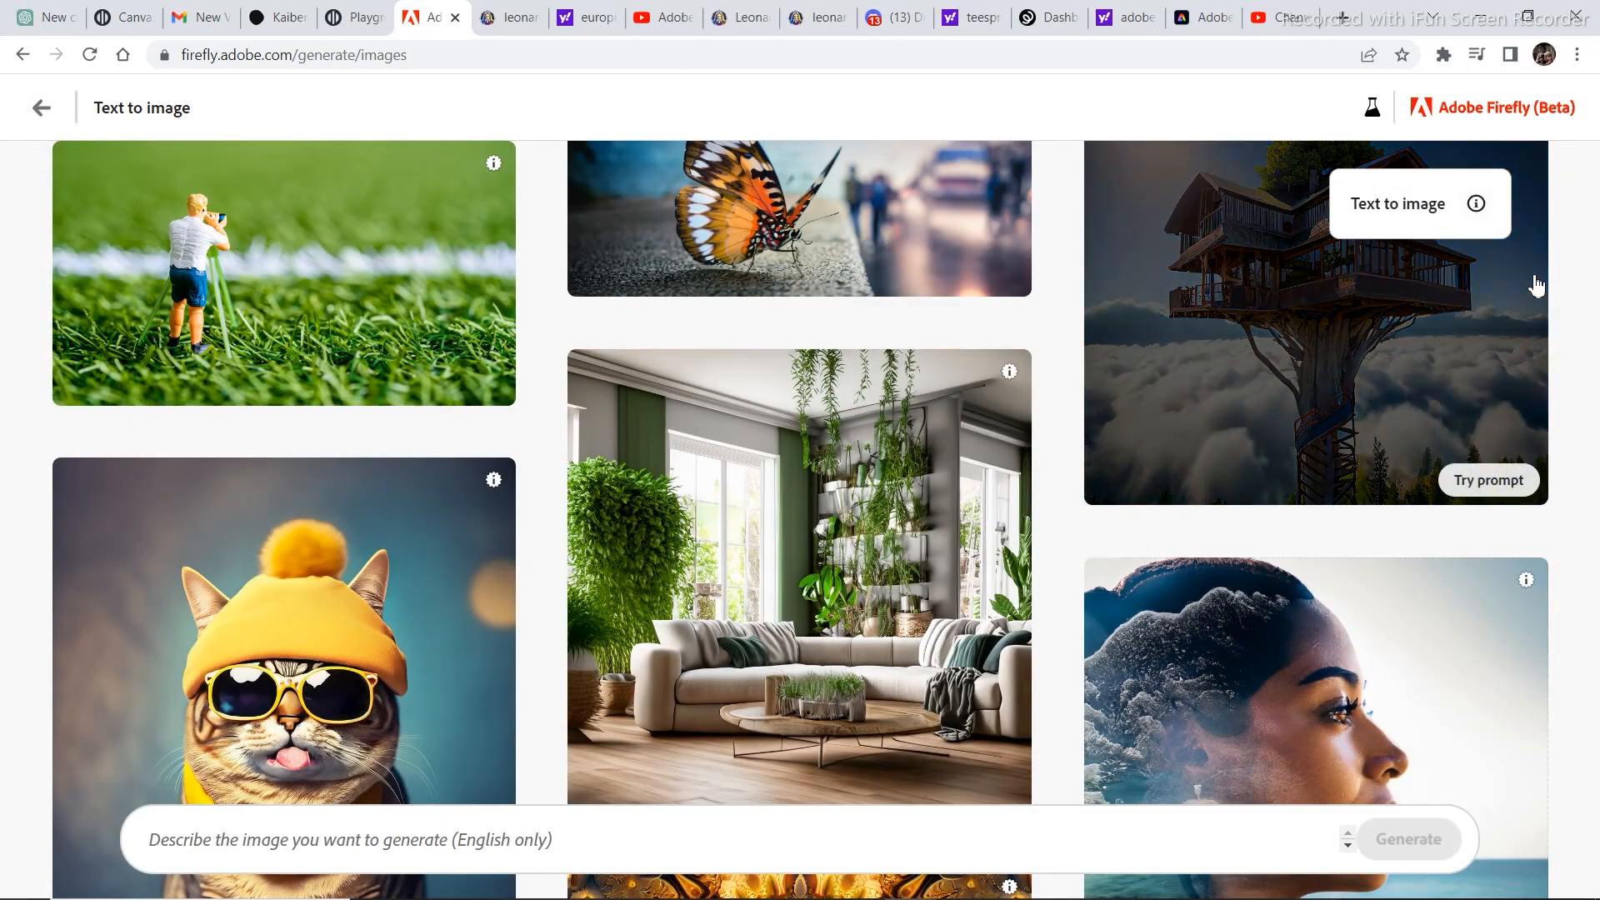
pyautogui.scroll(-9, 1382, 696)
pyautogui.scroll(-4, 1271, 636)
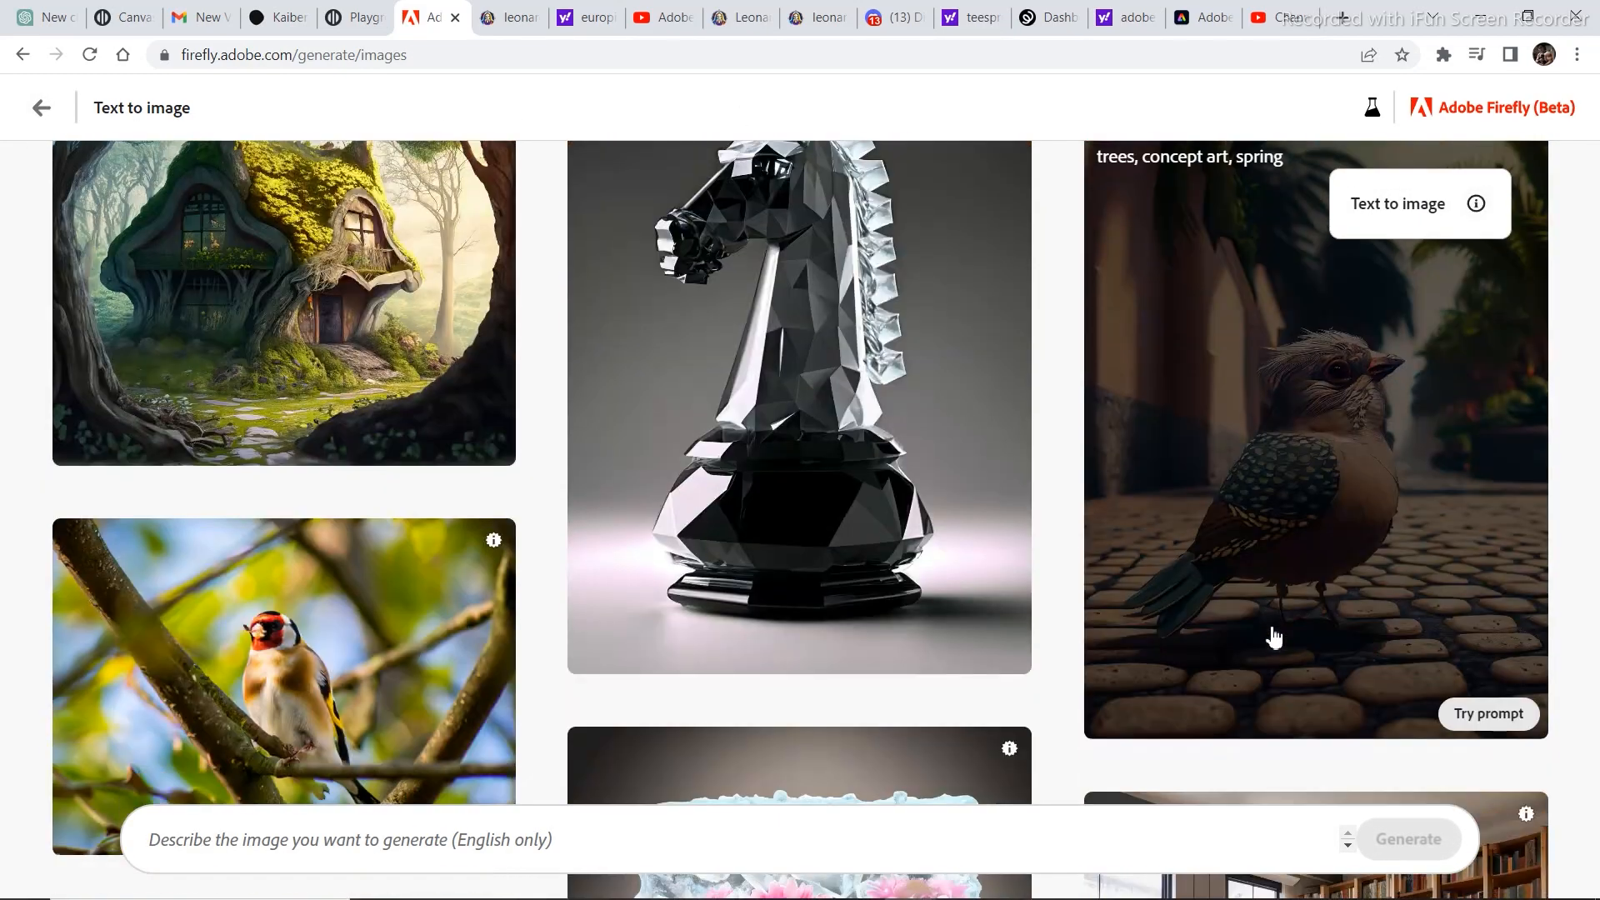
pyautogui.scroll(13, 1271, 636)
pyautogui.scroll(15, 1275, 638)
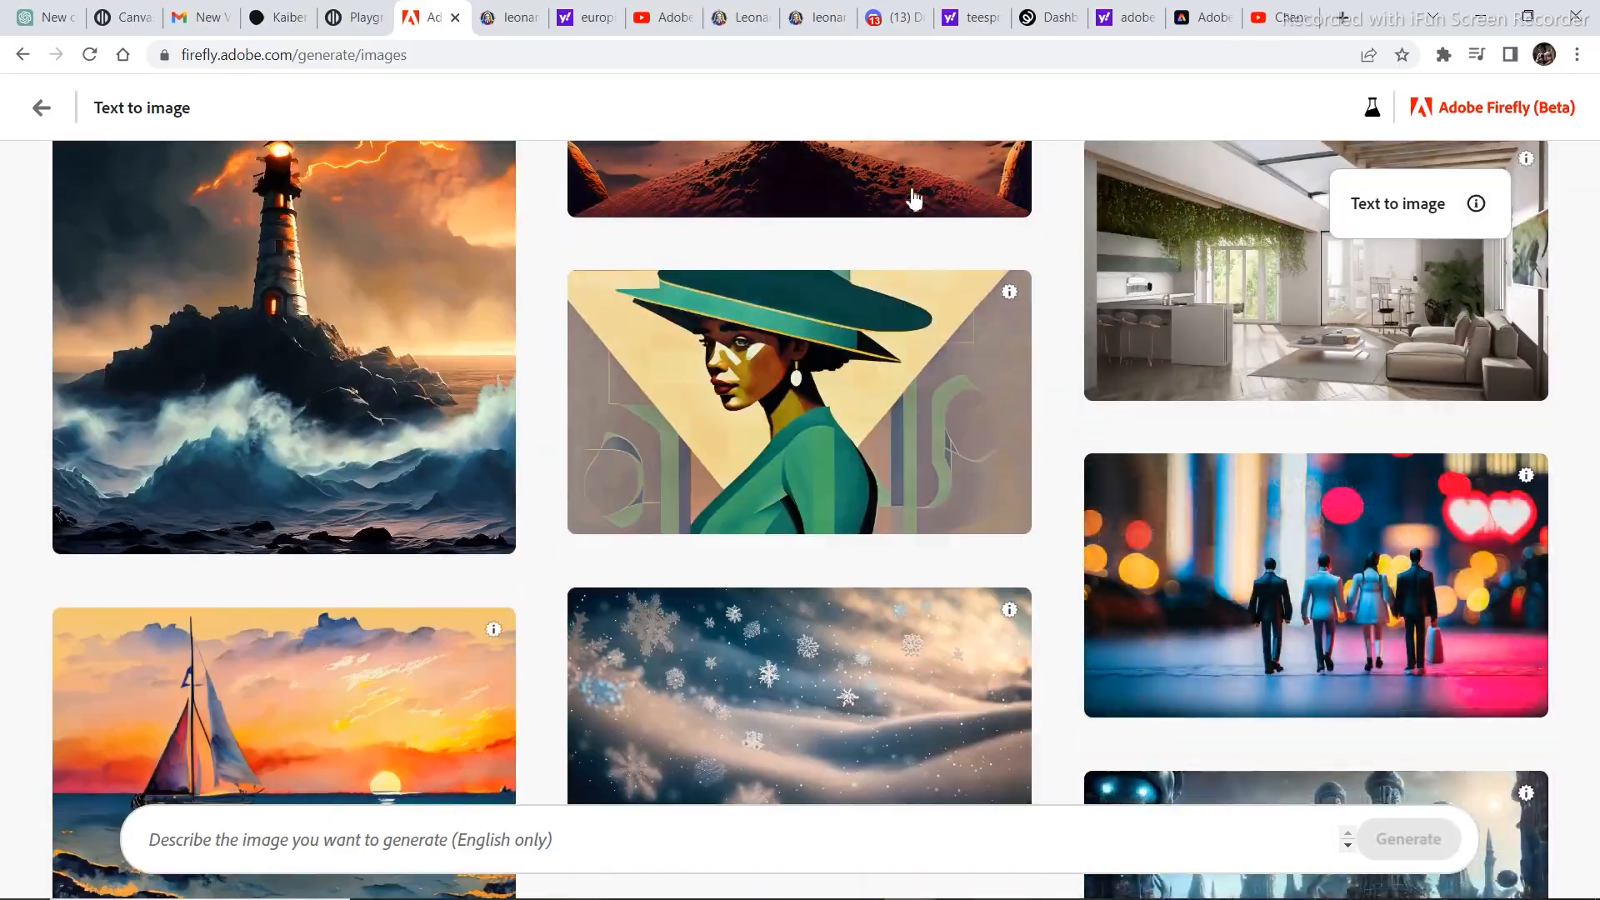
pyautogui.scroll(-15, 911, 197)
pyautogui.scroll(8, 991, 316)
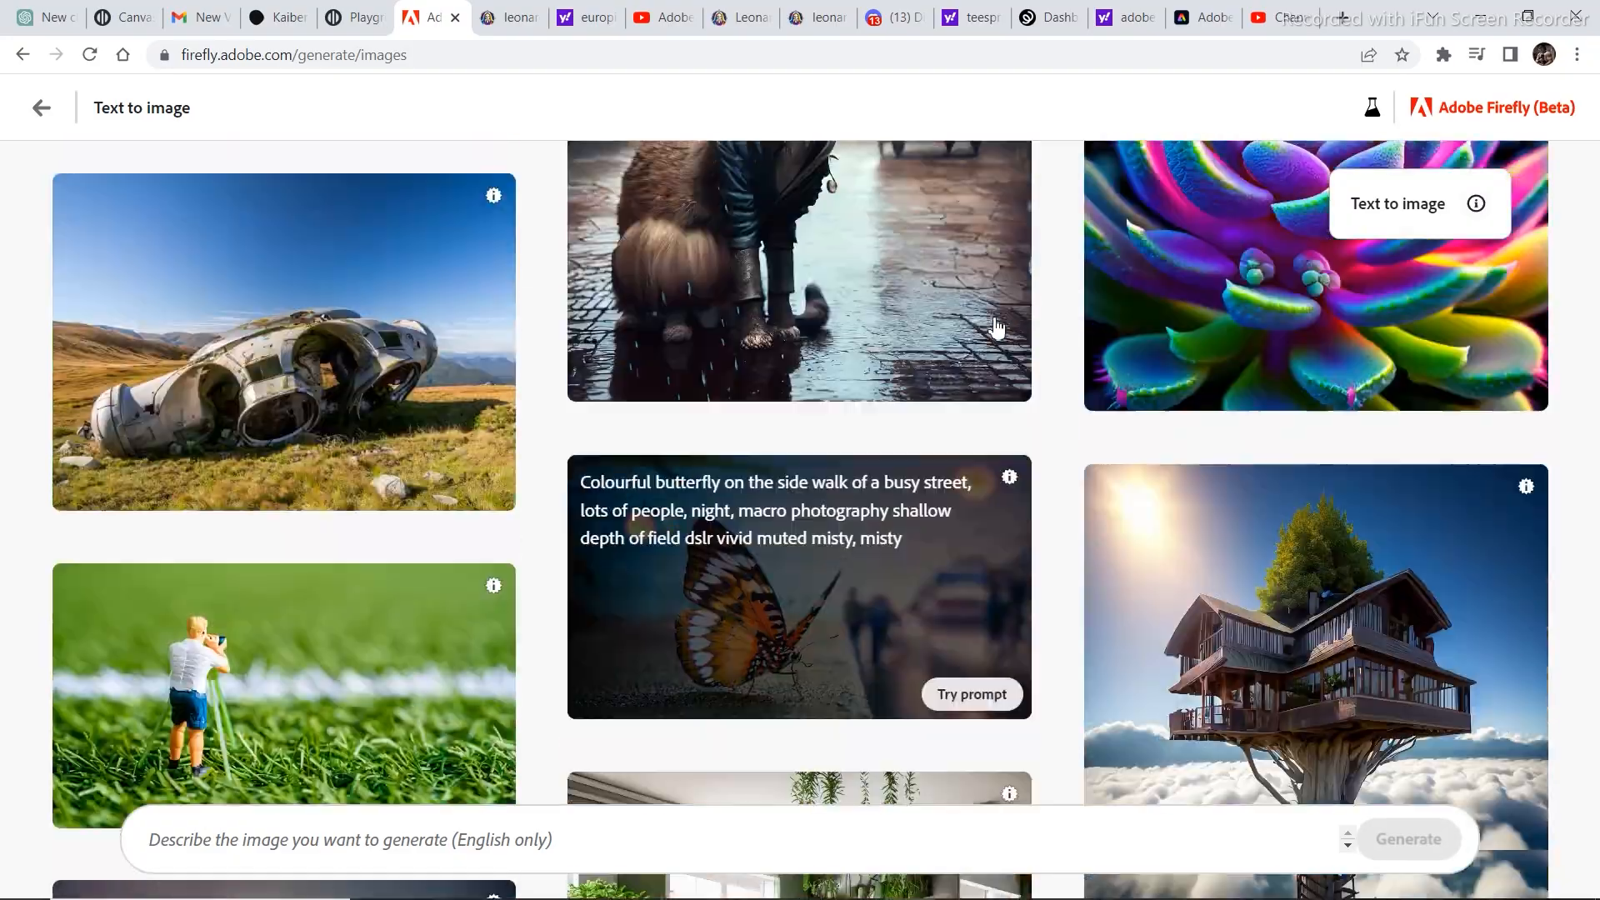
pyautogui.scroll(-4, 999, 334)
pyautogui.scroll(-17, 1000, 333)
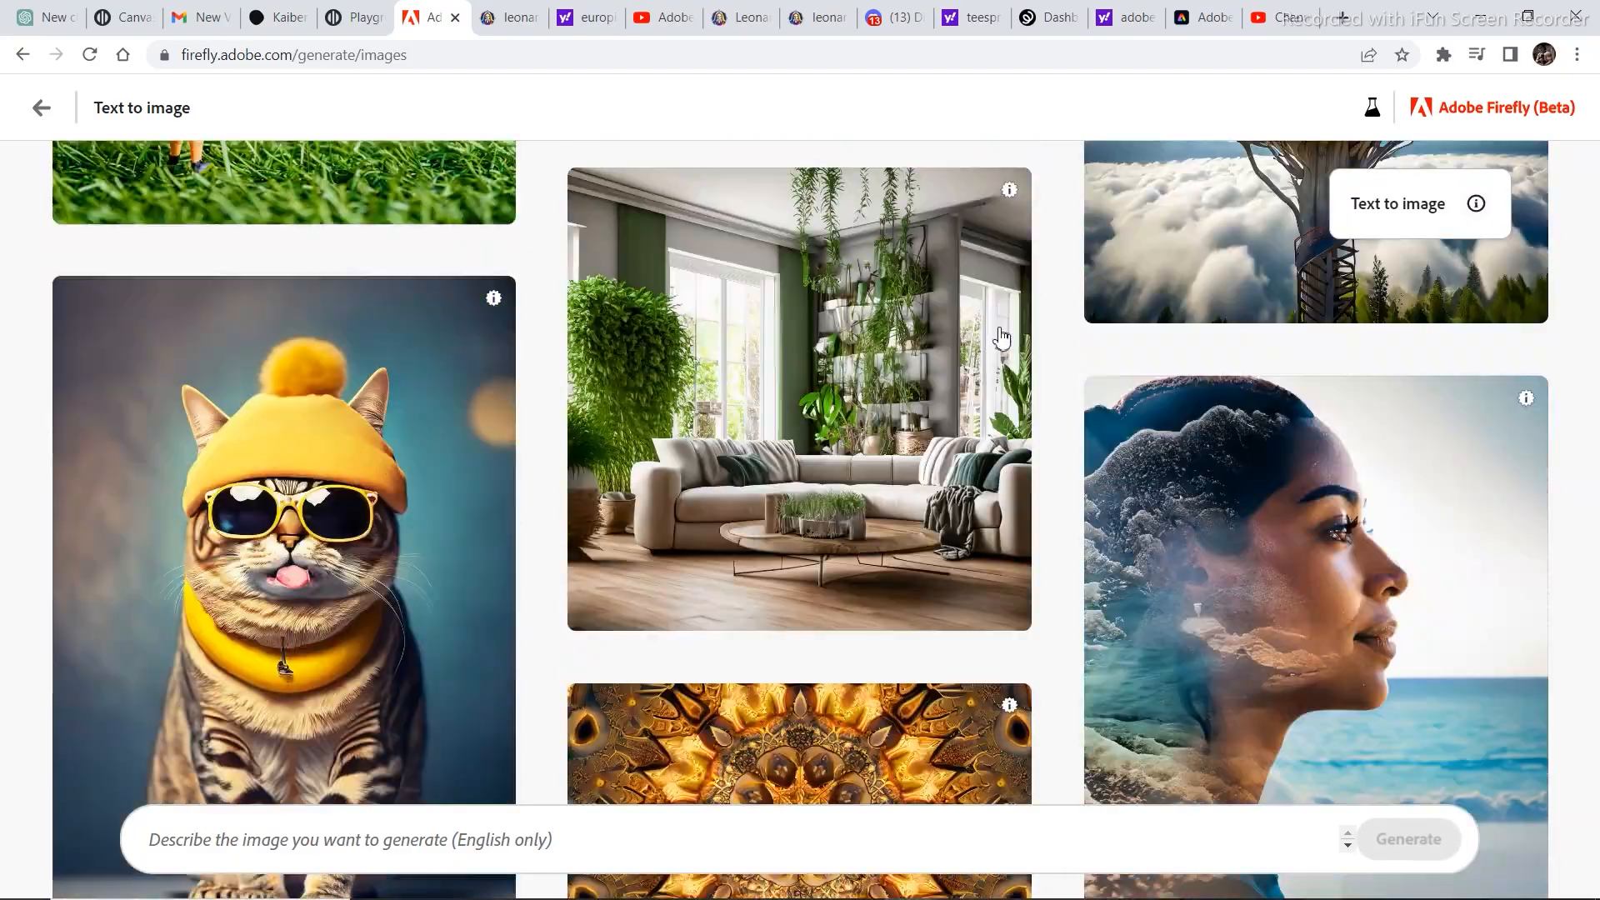
pyautogui.scroll(-20, 1010, 359)
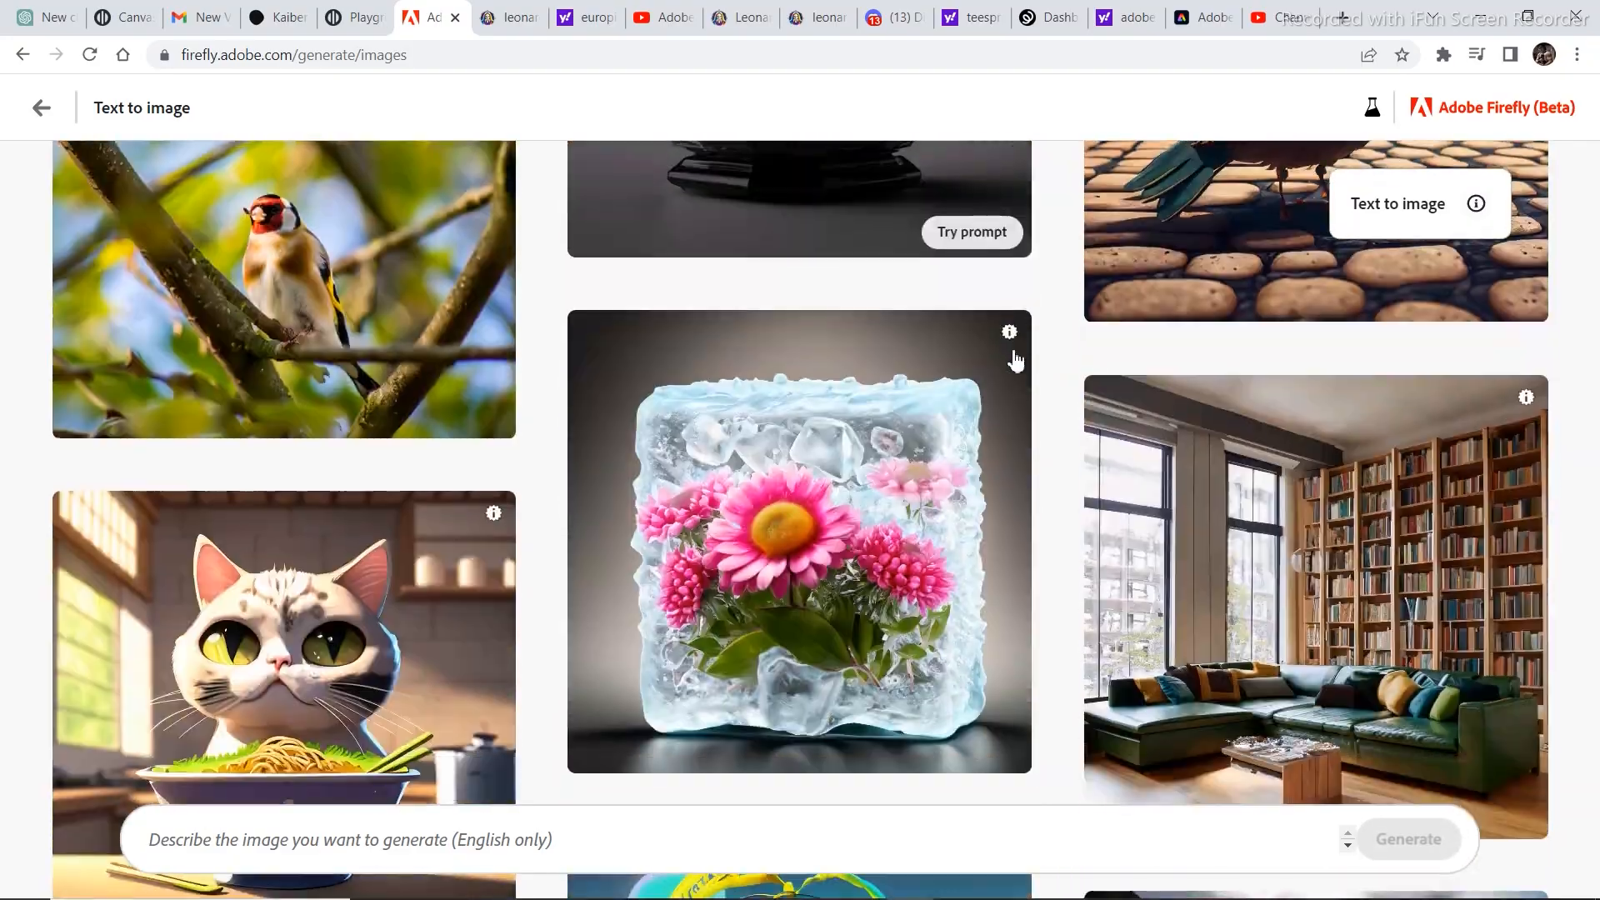
pyautogui.scroll(-5, 1033, 375)
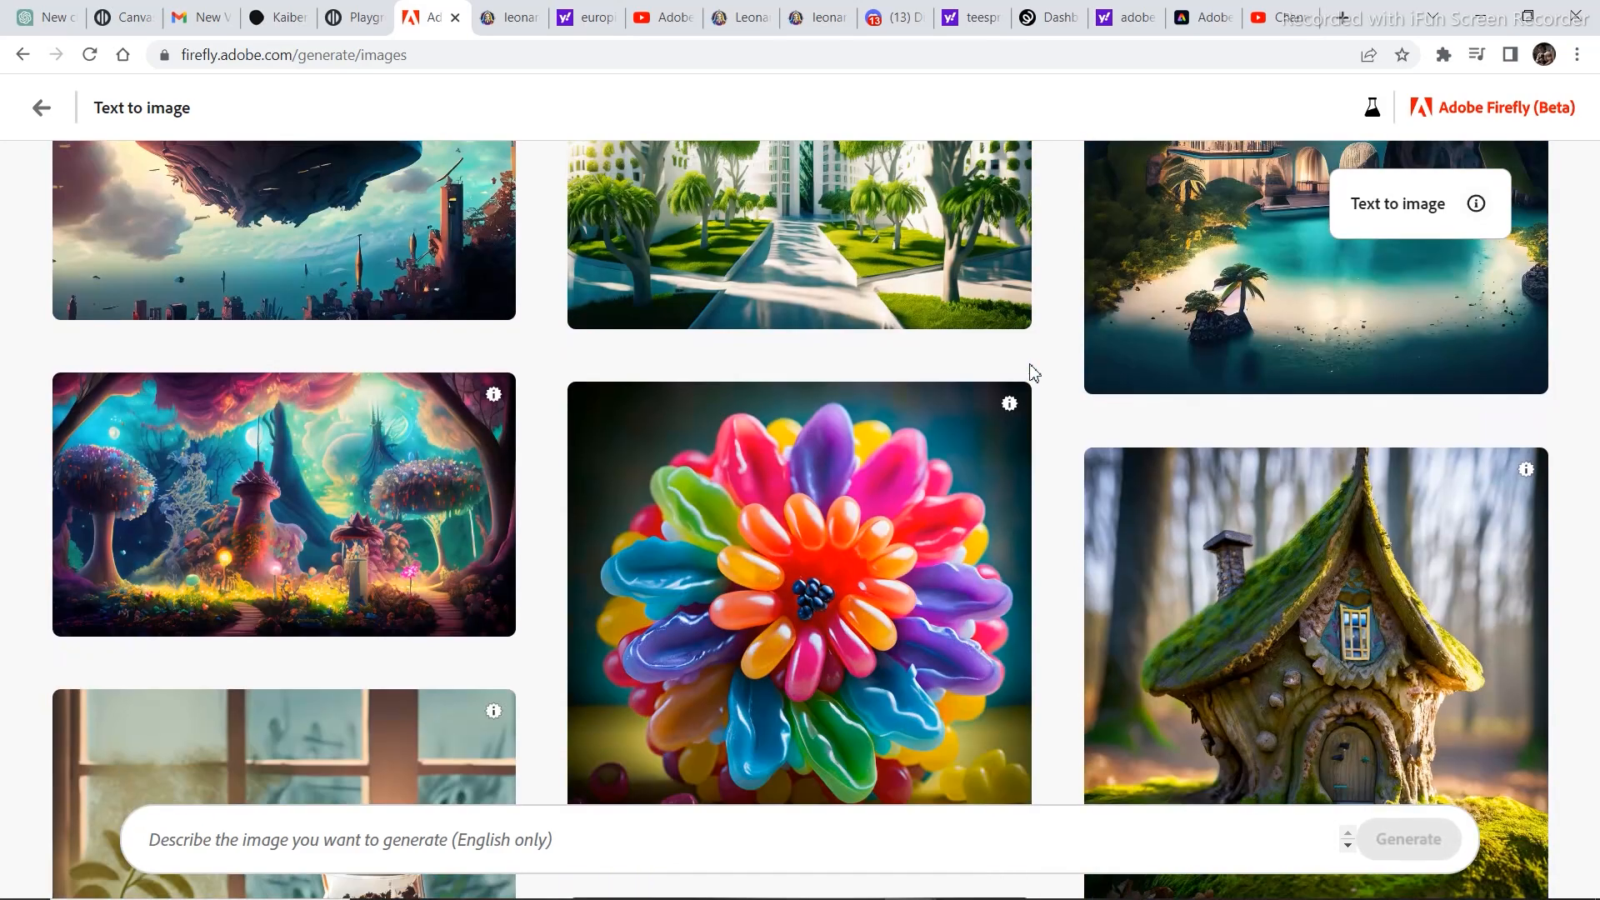